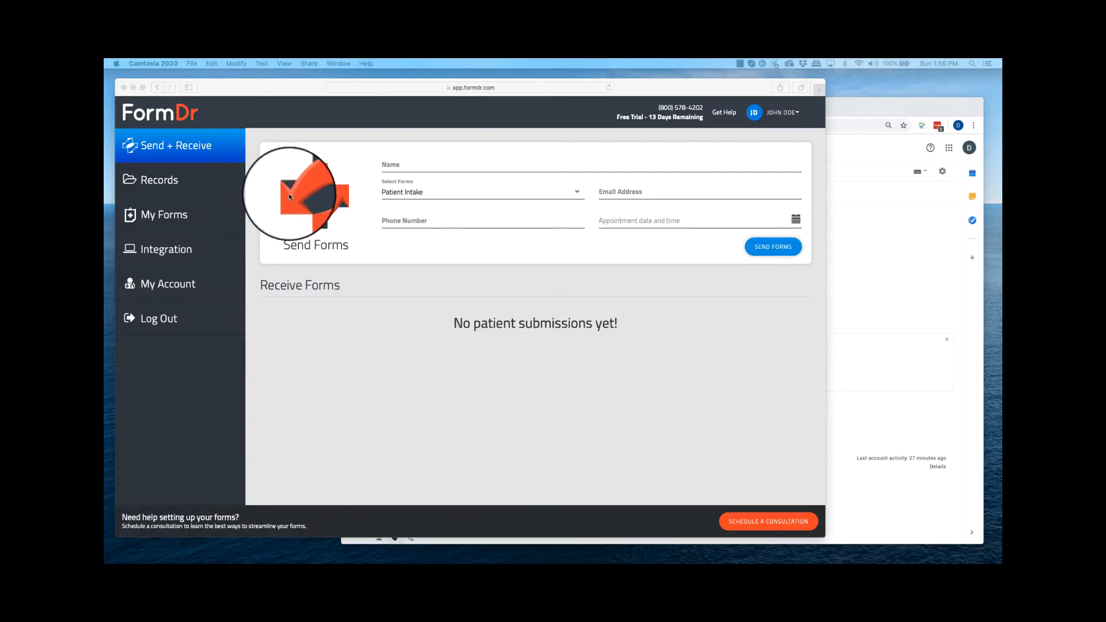
Step: Open the account's location settings, go through the account name, phone and reply-to email fields, and update the account
{"action": "left_click", "coordinate": [186, 285]}
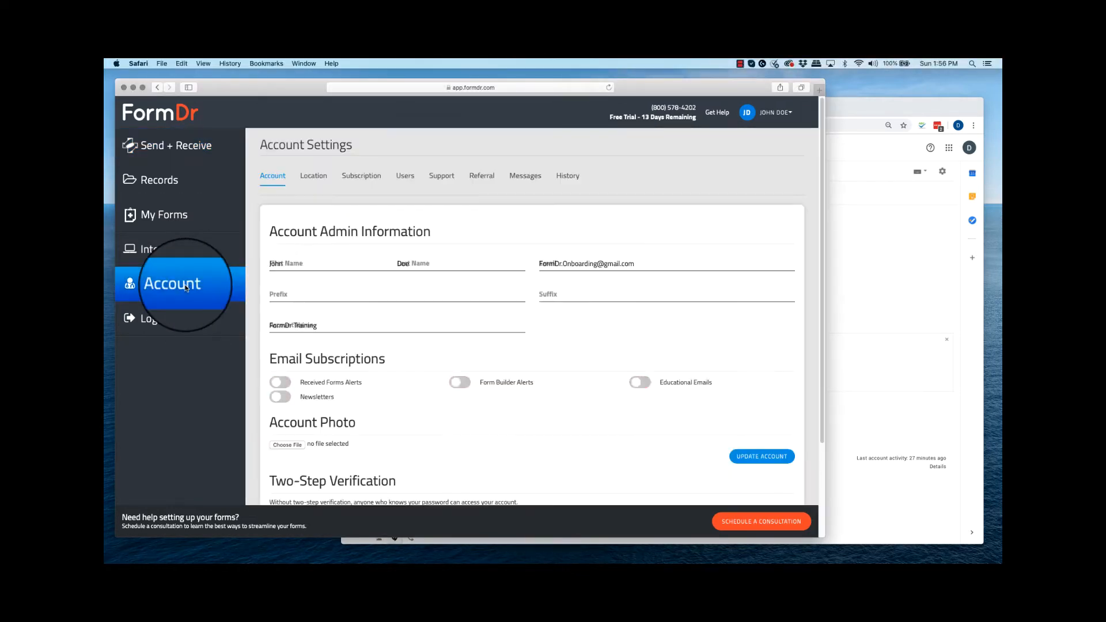
{"action": "left_click", "coordinate": [309, 176]}
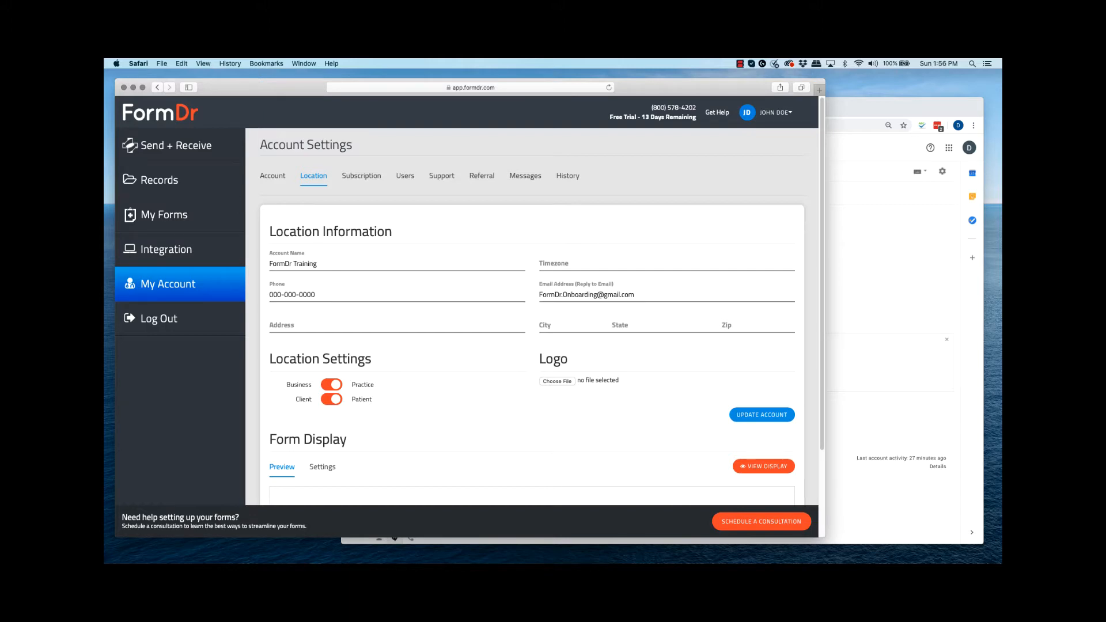
{"action": "left_click", "coordinate": [311, 263]}
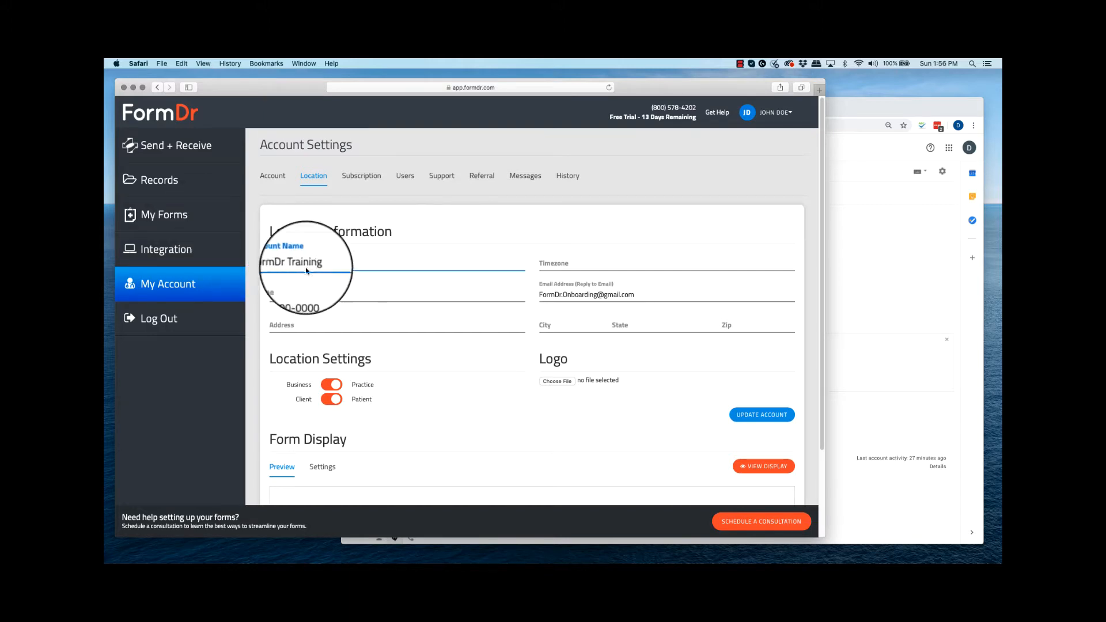
{"action": "left_click", "coordinate": [297, 289]}
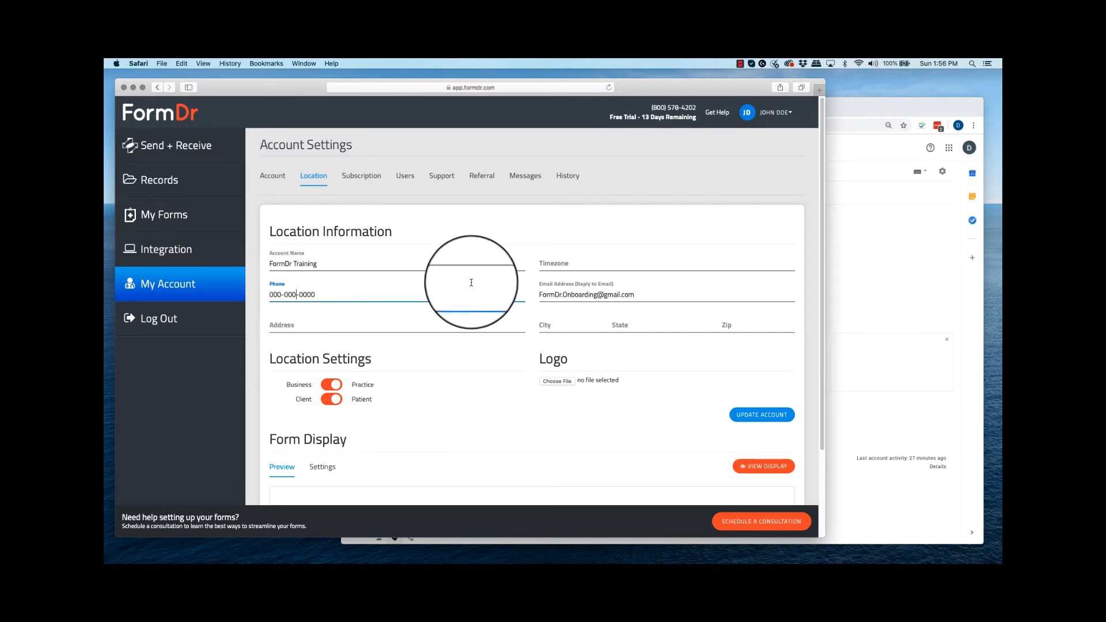
{"action": "left_click", "coordinate": [576, 283]}
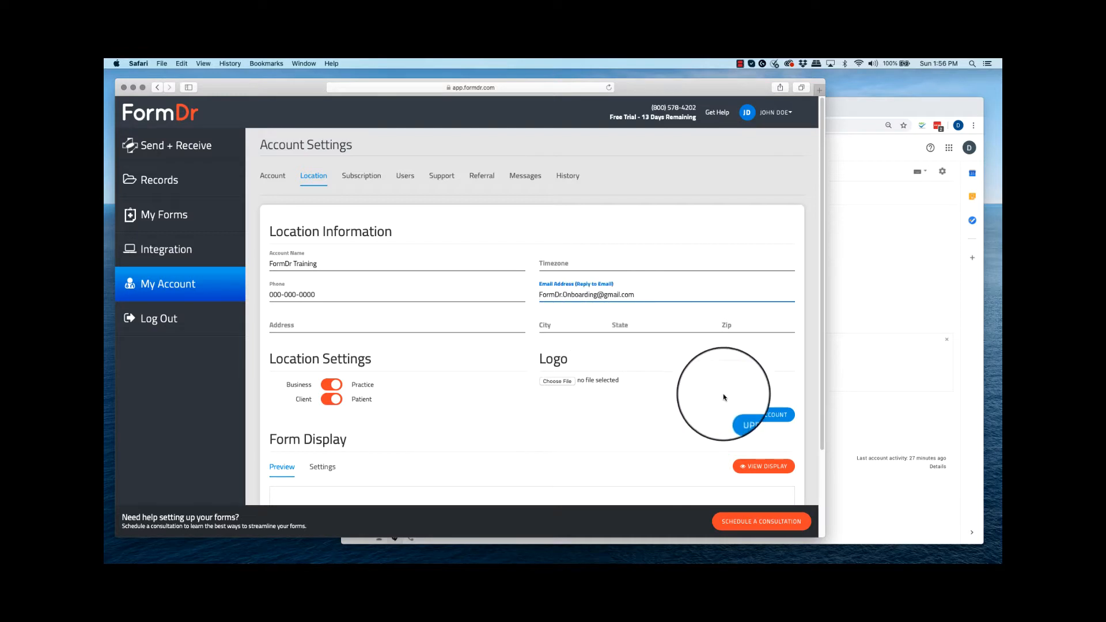
{"action": "left_click", "coordinate": [771, 419]}
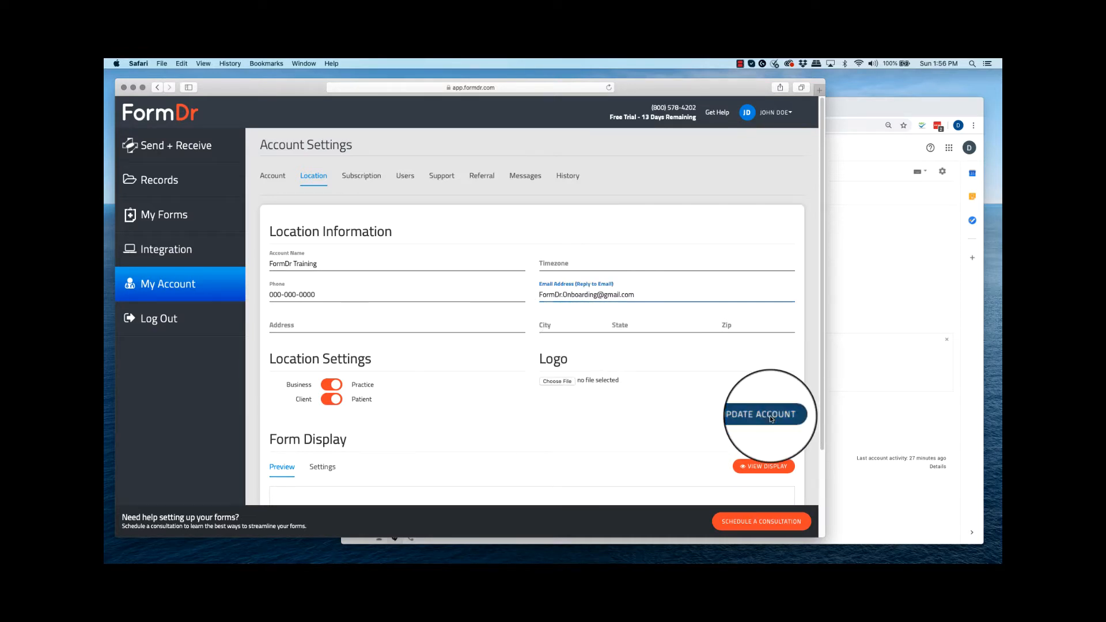
{"action": "left_click", "coordinate": [583, 151]}
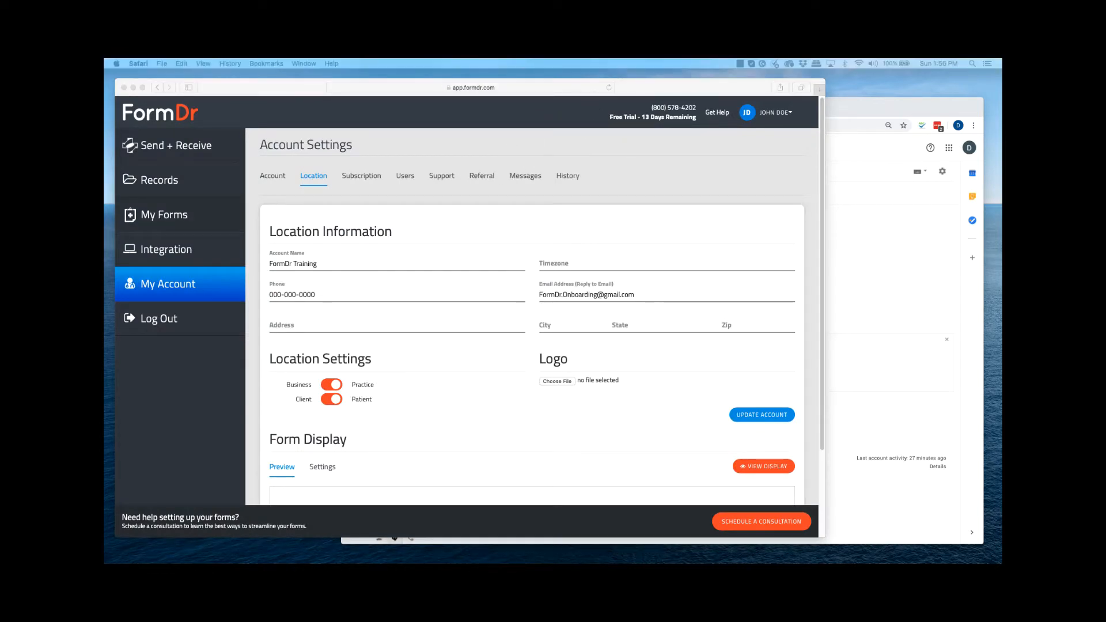
Step: Look over the Form Display preview in the location settings
{"action": "scroll", "coordinate": [513, 354], "scroll_direction": "down", "scroll_amount": 1}
{"action": "scroll", "coordinate": [513, 353], "scroll_direction": "down", "scroll_amount": 4}
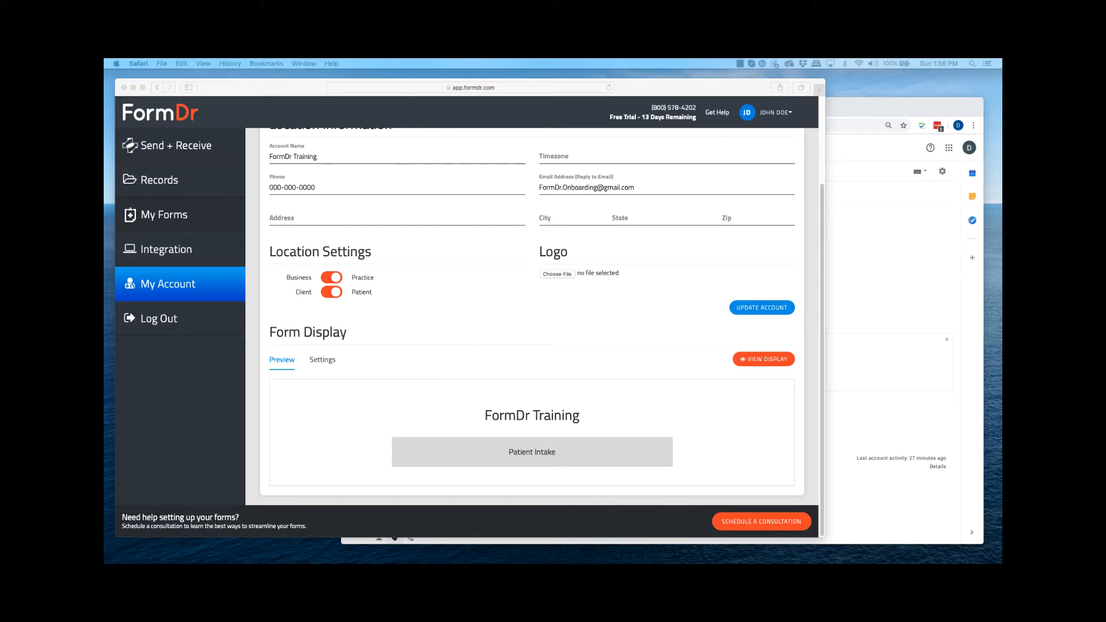
{"action": "scroll", "coordinate": [510, 332], "scroll_direction": "up", "scroll_amount": 4}
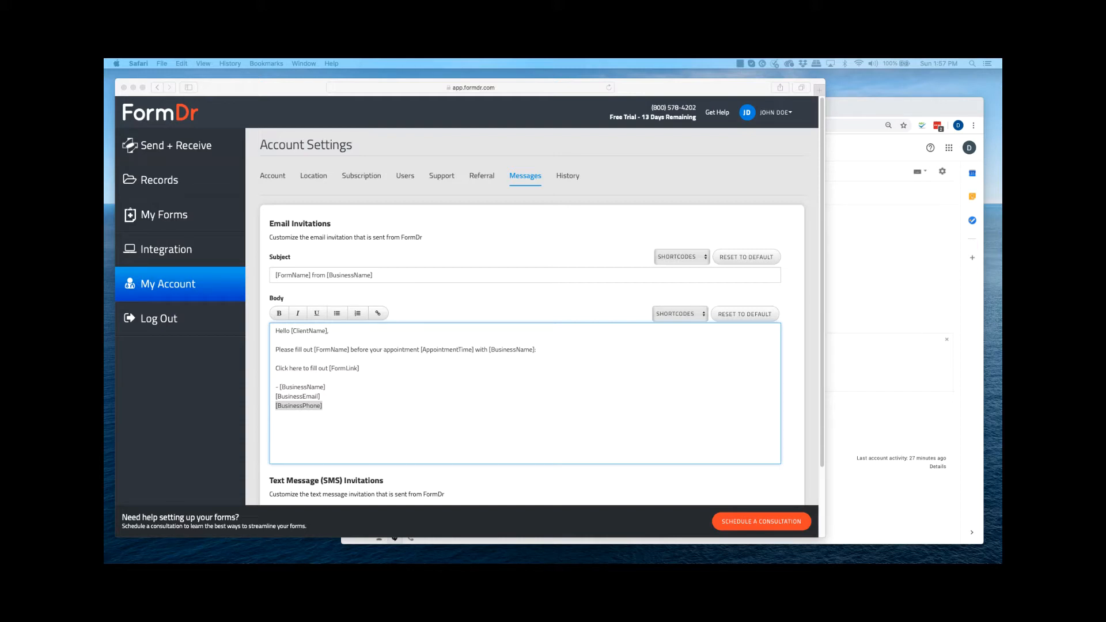
Step: Examine the business details, client name, form link and appointment time shortcodes in the email invitation body
{"action": "left_click_drag", "start_coordinate": [323, 406], "coordinate": [276, 385]}
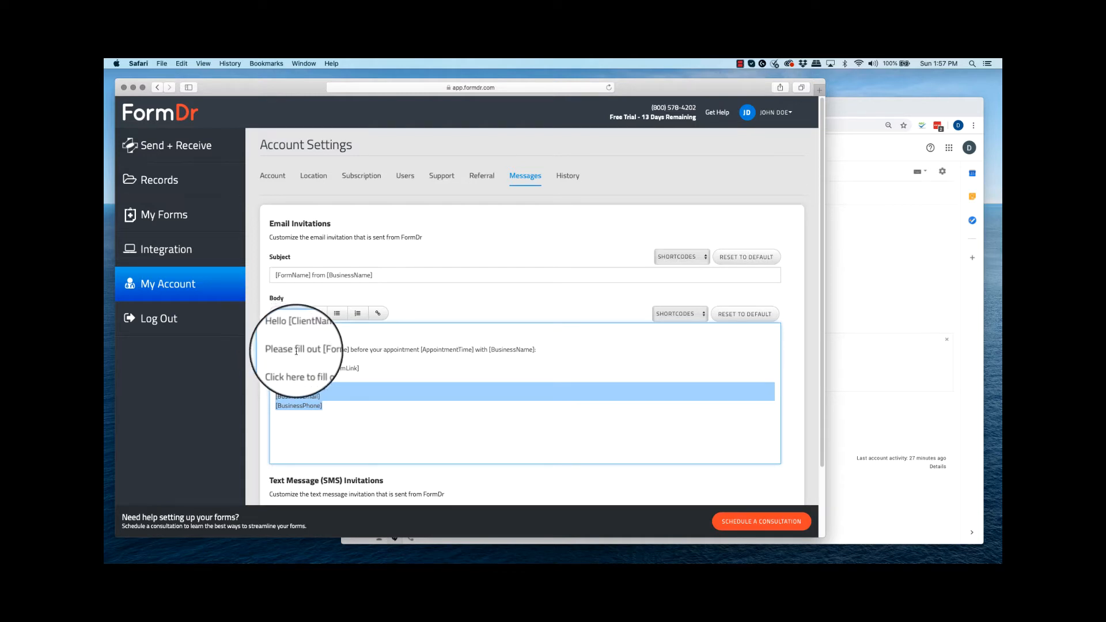
{"action": "left_click_drag", "start_coordinate": [329, 334], "coordinate": [289, 333]}
{"action": "left_click_drag", "start_coordinate": [375, 368], "coordinate": [329, 368]}
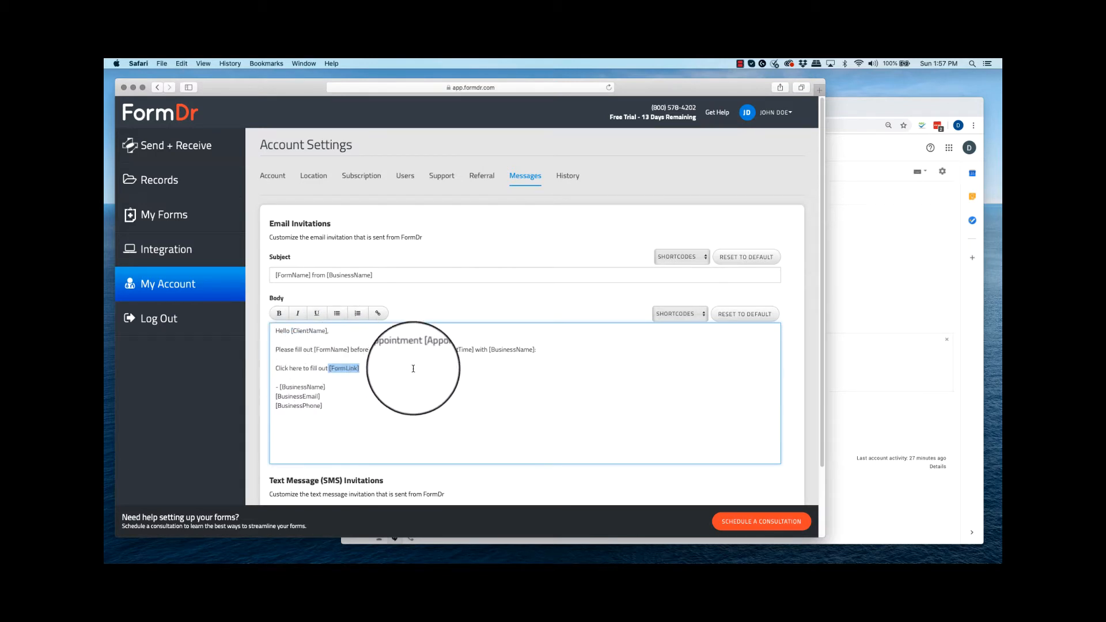
{"action": "left_click_drag", "start_coordinate": [475, 348], "coordinate": [419, 349]}
Step: Check the Send + Receive page, then return to the account's message settings and review the email and SMS invitation templates
{"action": "left_click", "coordinate": [187, 155]}
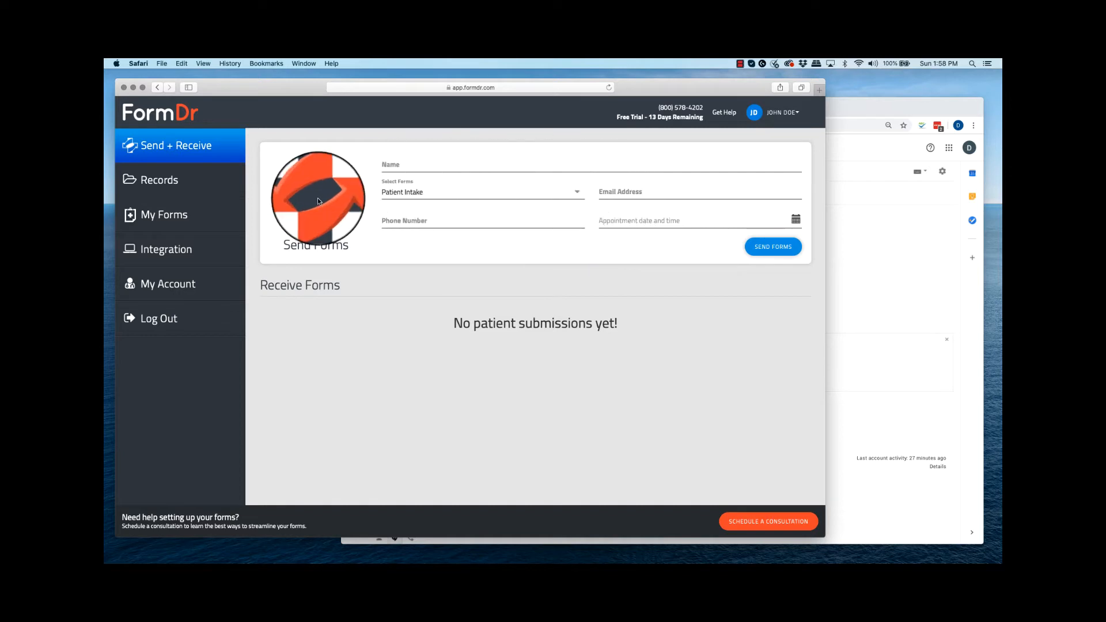
{"action": "left_click", "coordinate": [167, 285]}
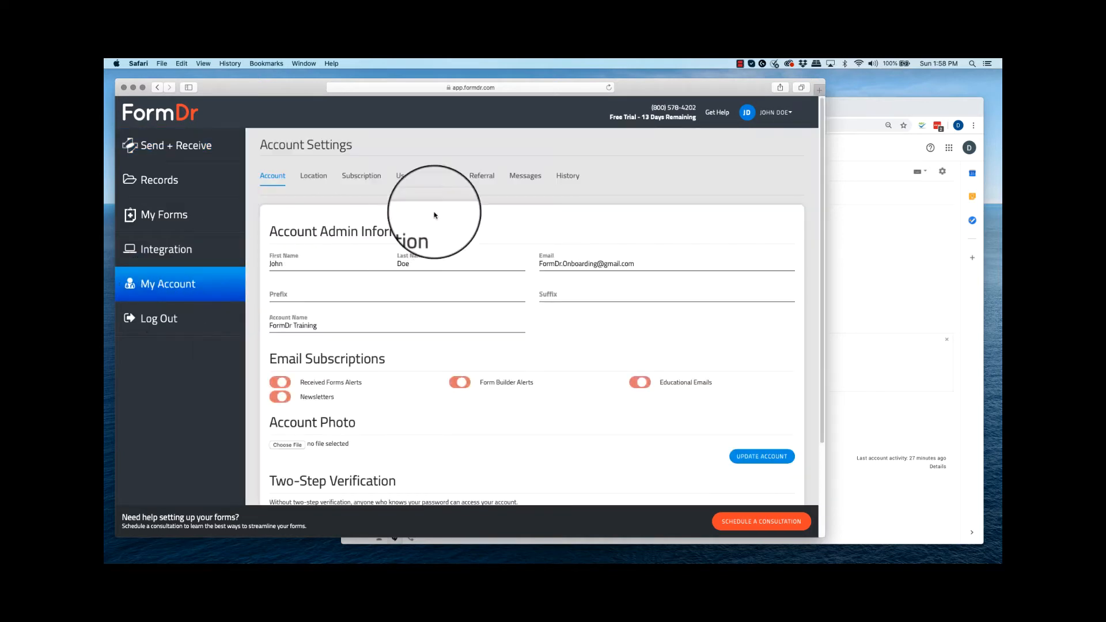
{"action": "left_click", "coordinate": [535, 178]}
{"action": "scroll", "coordinate": [415, 308], "scroll_direction": "down", "scroll_amount": 3}
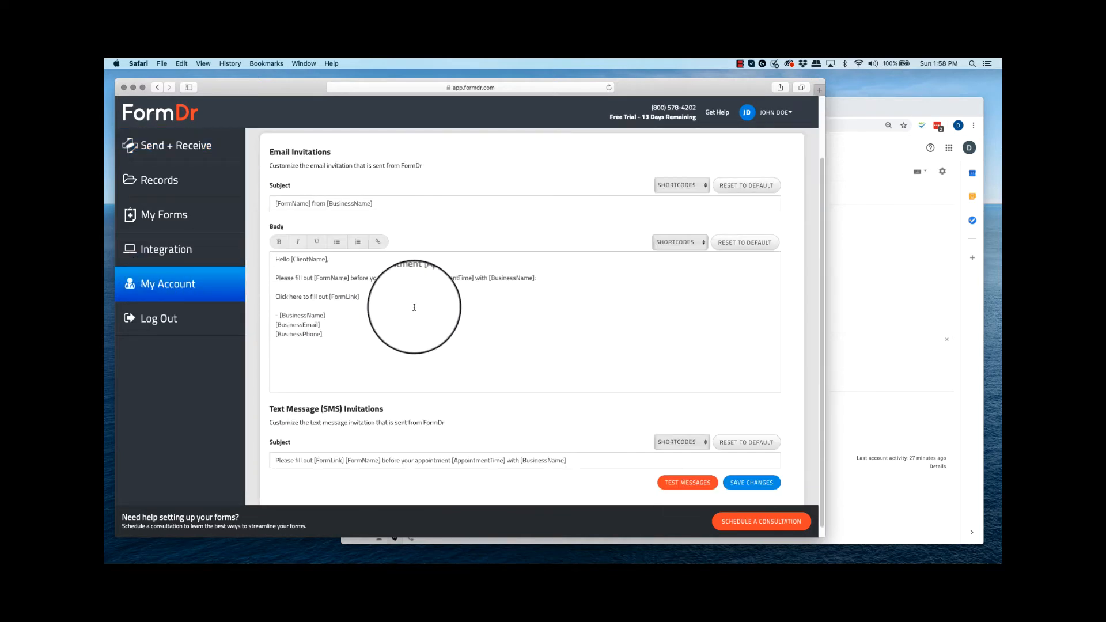
{"action": "left_click_drag", "start_coordinate": [281, 325], "coordinate": [281, 260]}
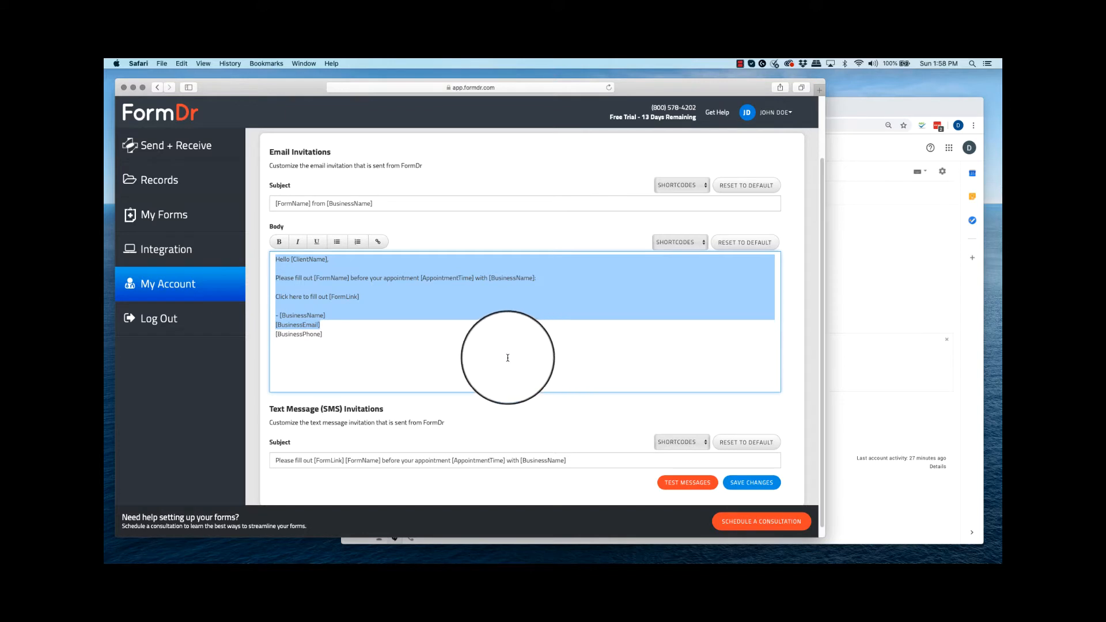
{"action": "left_click", "coordinate": [355, 289]}
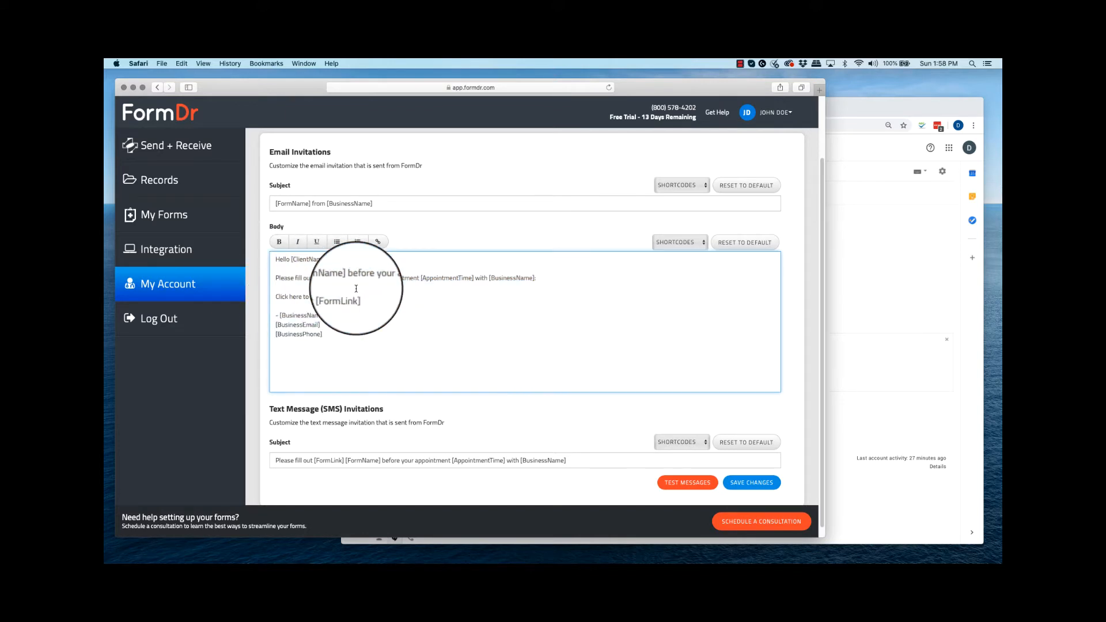
{"action": "scroll", "coordinate": [356, 289], "scroll_direction": "up", "scroll_amount": 3}
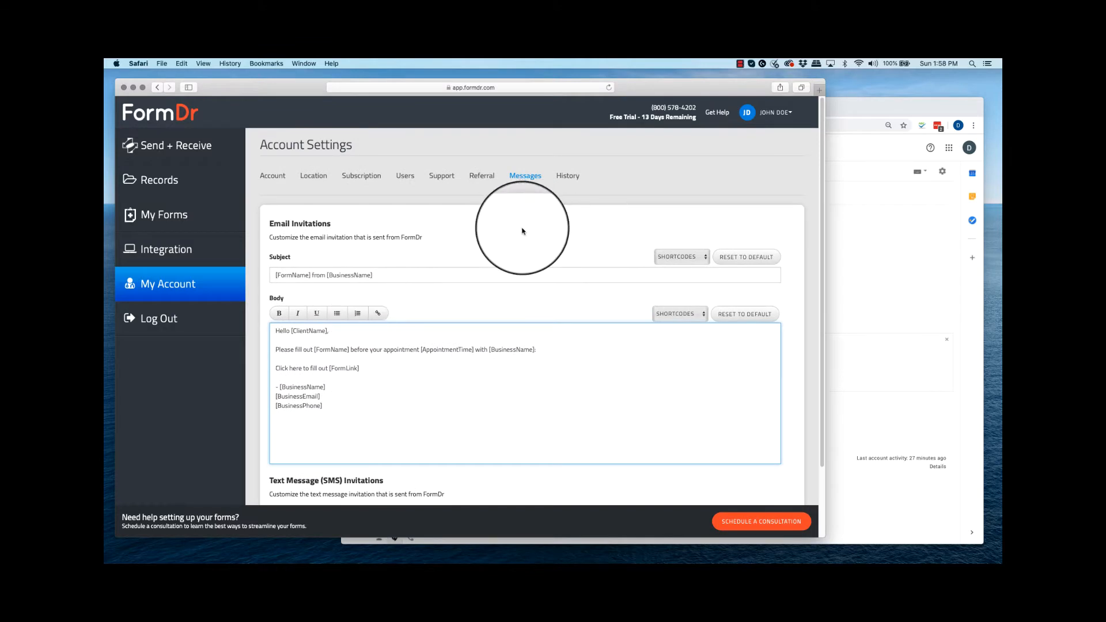
Step: Open a new user invitation in the account's user settings and go through its first name, last name and email fields
{"action": "left_click", "coordinate": [409, 179]}
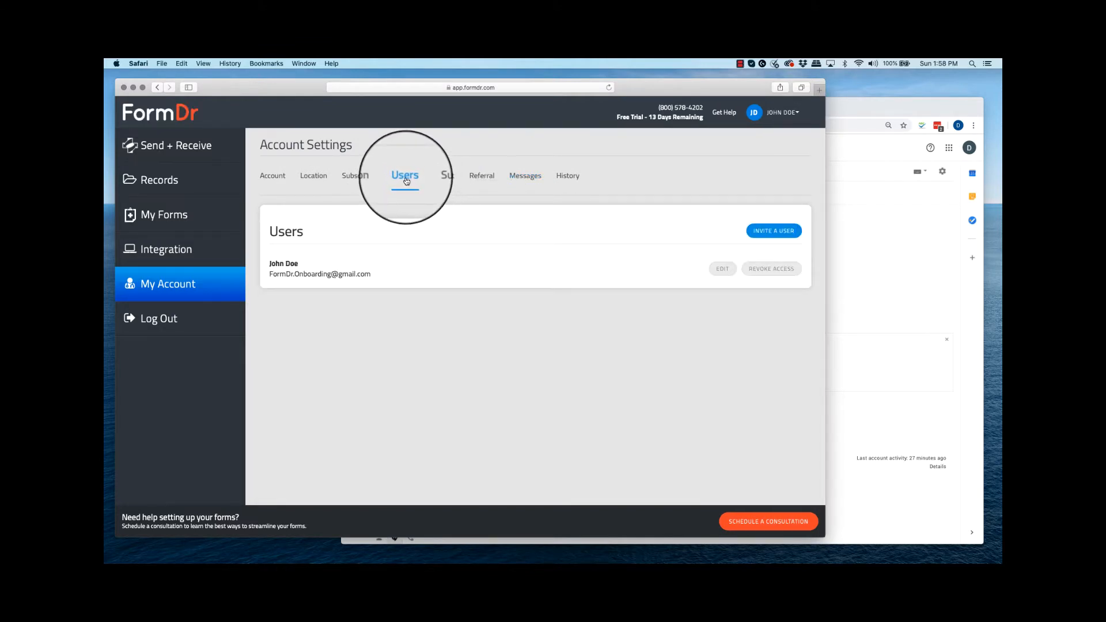
{"action": "left_click", "coordinate": [760, 239]}
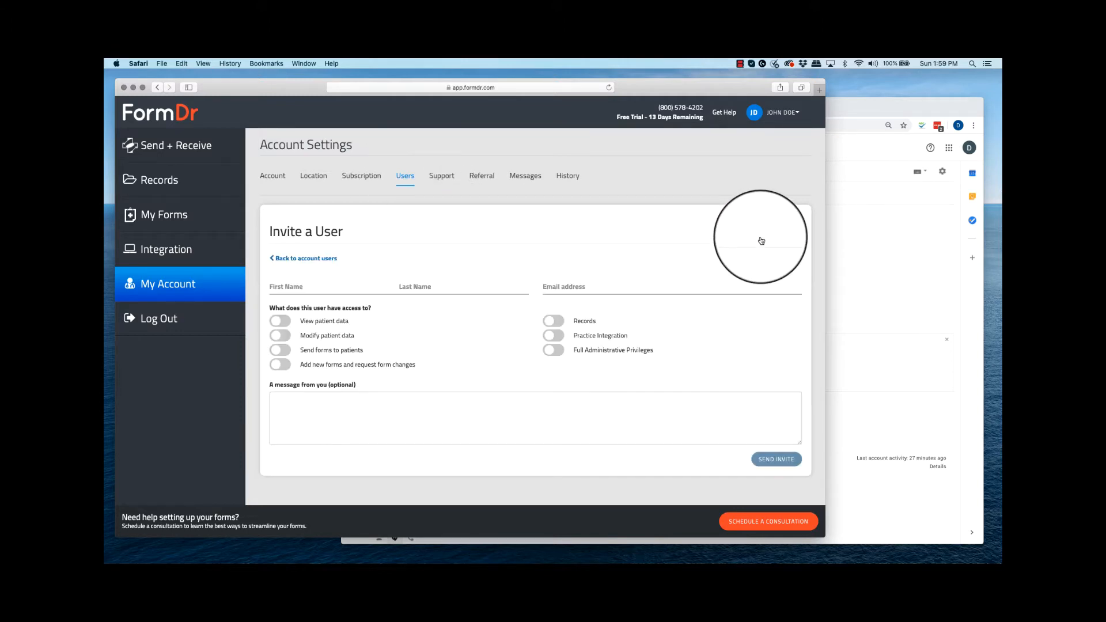
{"action": "left_click", "coordinate": [301, 288]}
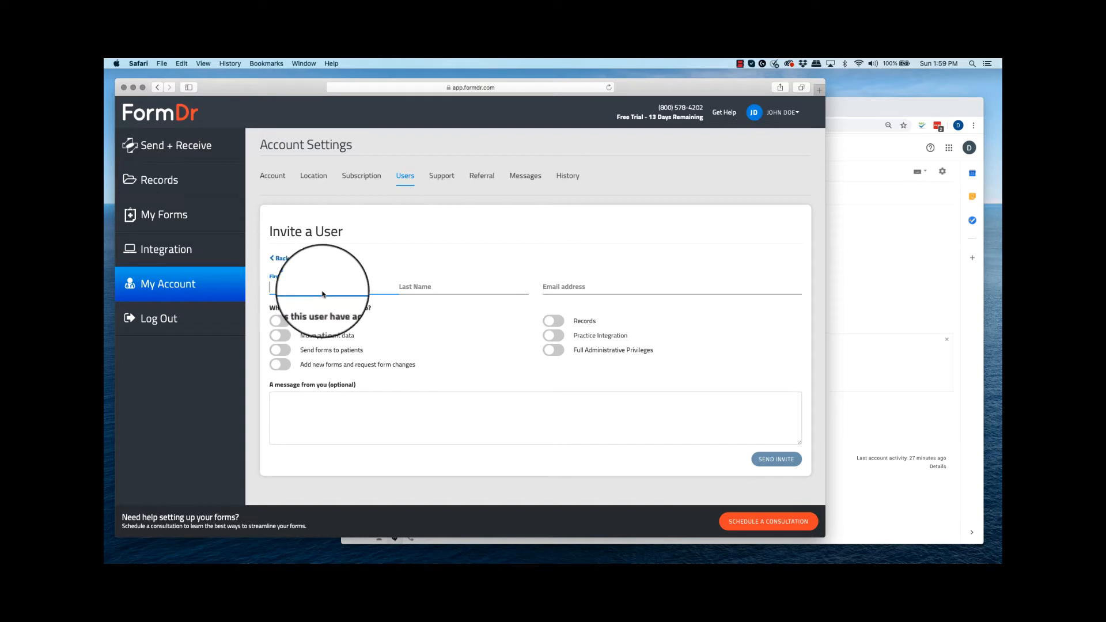
{"action": "left_click", "coordinate": [421, 288]}
{"action": "left_click", "coordinate": [551, 289]}
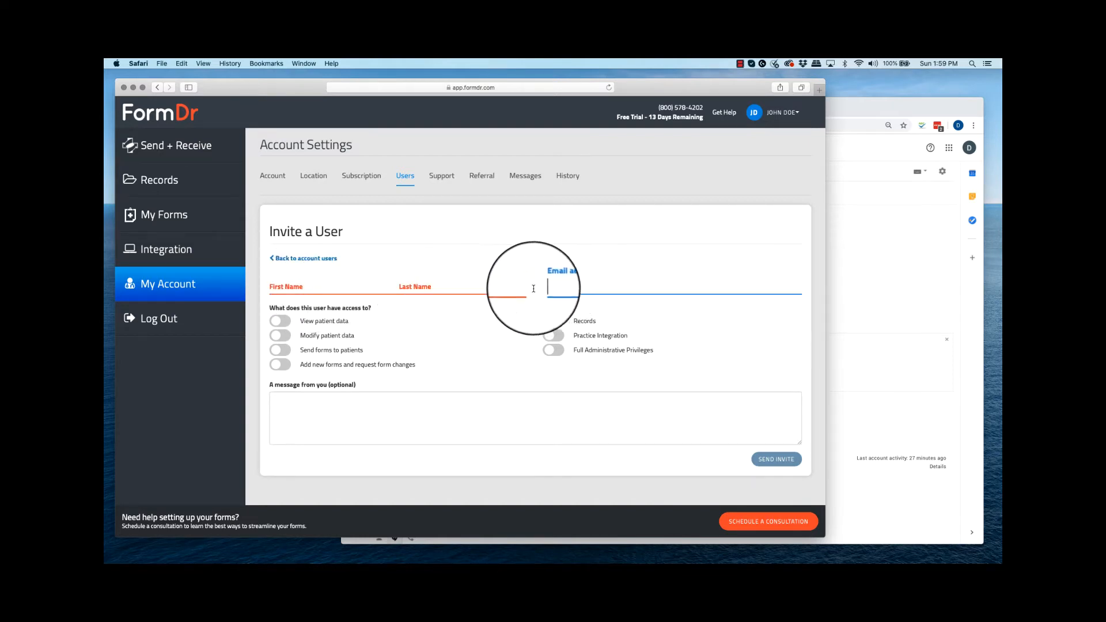
Step: Grant the invited user view and modify patient data, send forms, add new forms, Records and Full Administrative Privileges access
{"action": "left_click", "coordinate": [281, 322]}
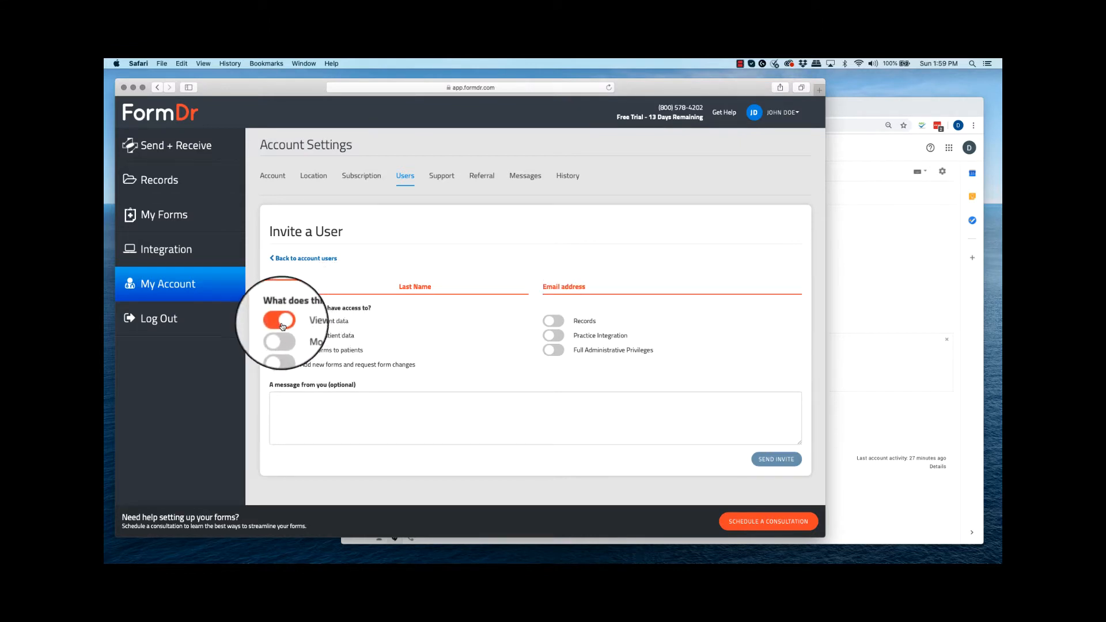
{"action": "left_click", "coordinate": [279, 335]}
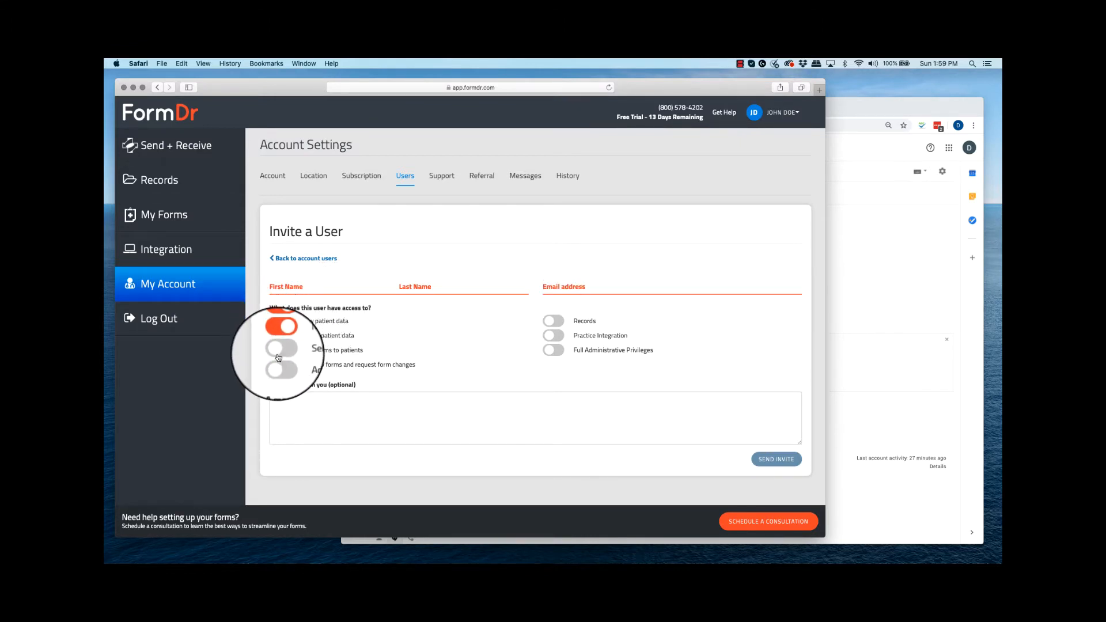
{"action": "left_click", "coordinate": [278, 350]}
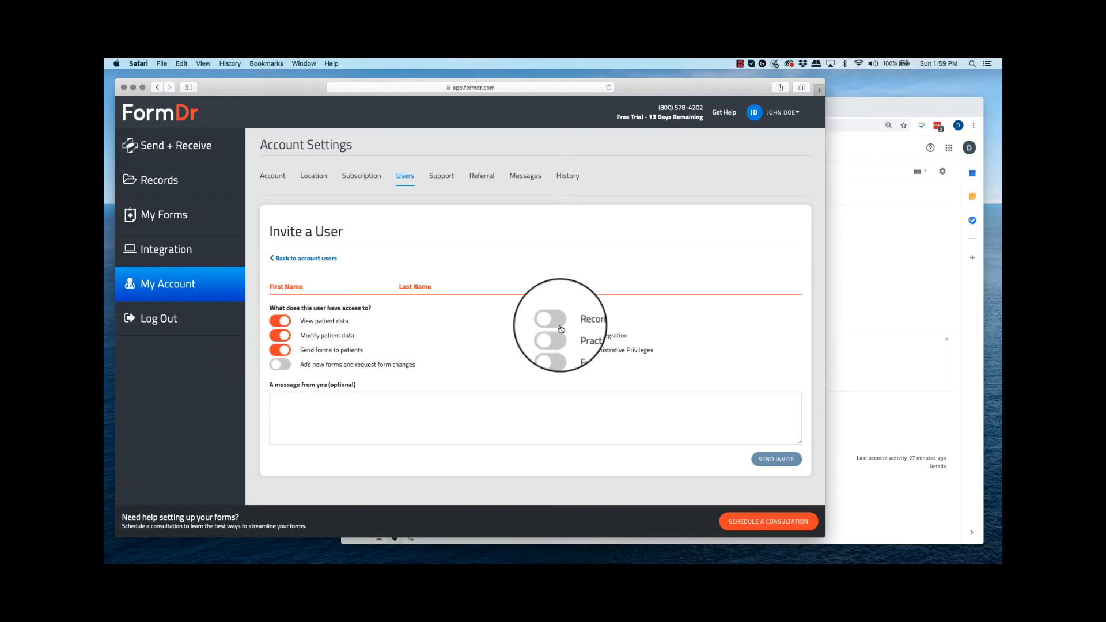
{"action": "left_click", "coordinate": [581, 320]}
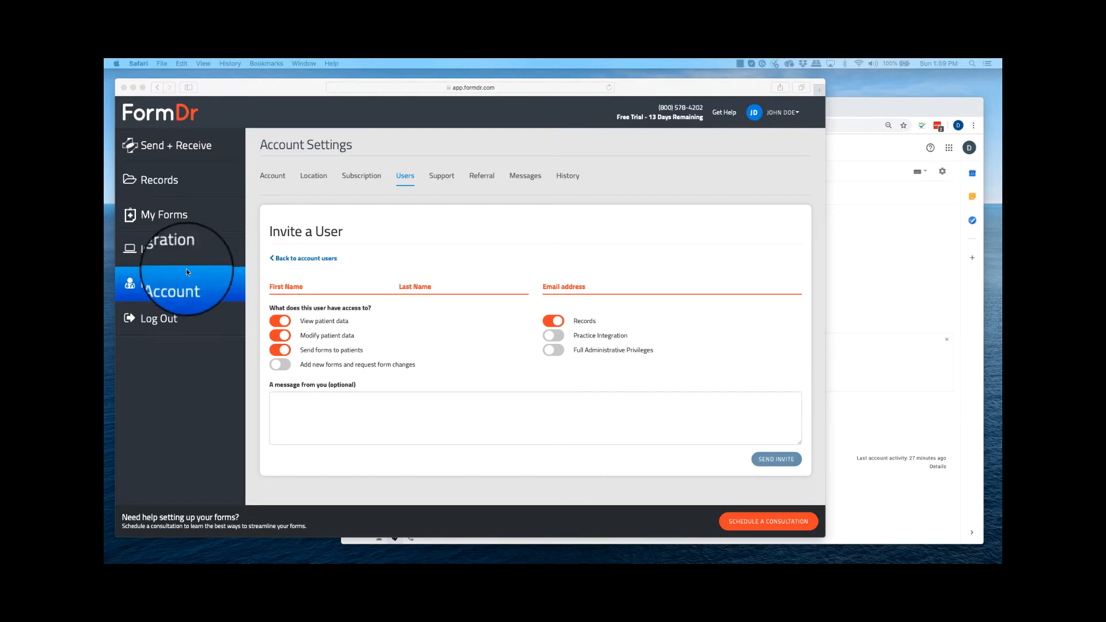
{"action": "left_click", "coordinate": [407, 311]}
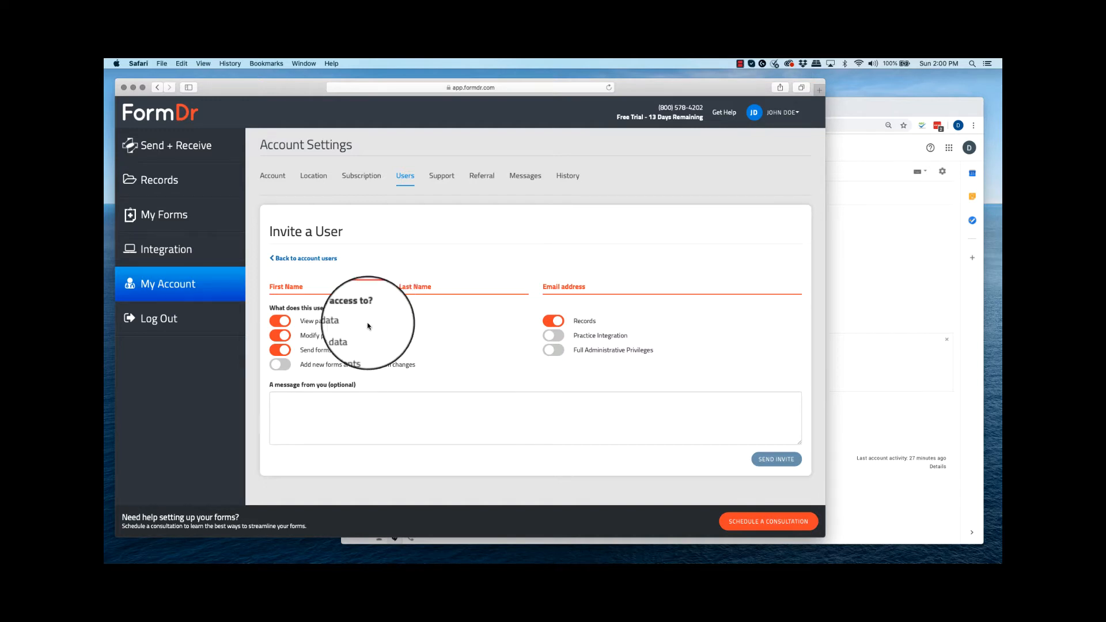
{"action": "left_click", "coordinate": [279, 369]}
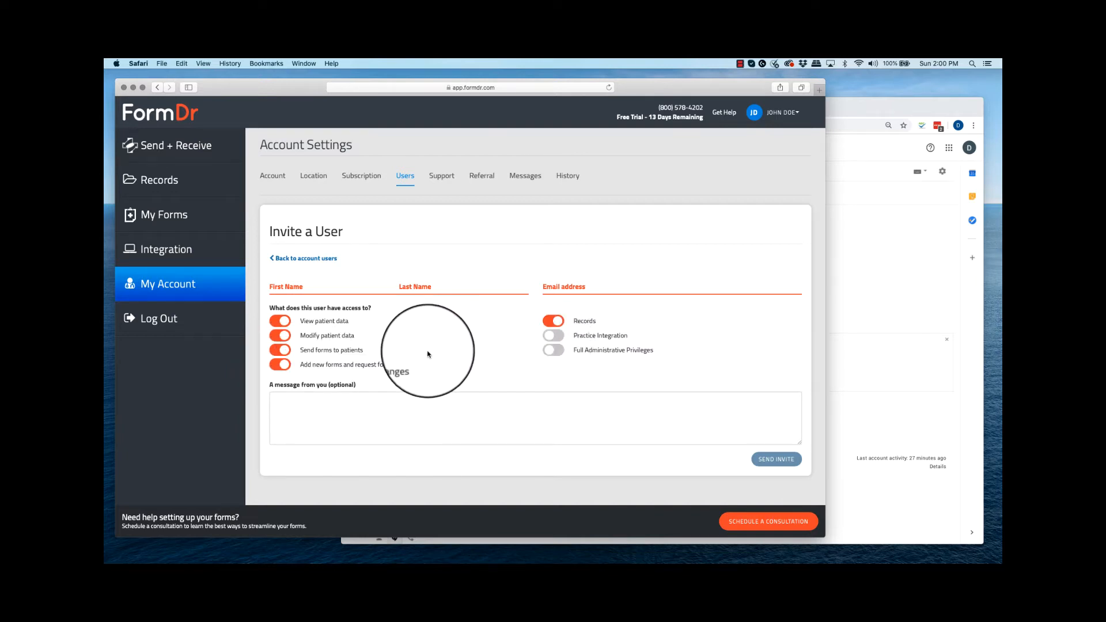
{"action": "left_click", "coordinate": [552, 349]}
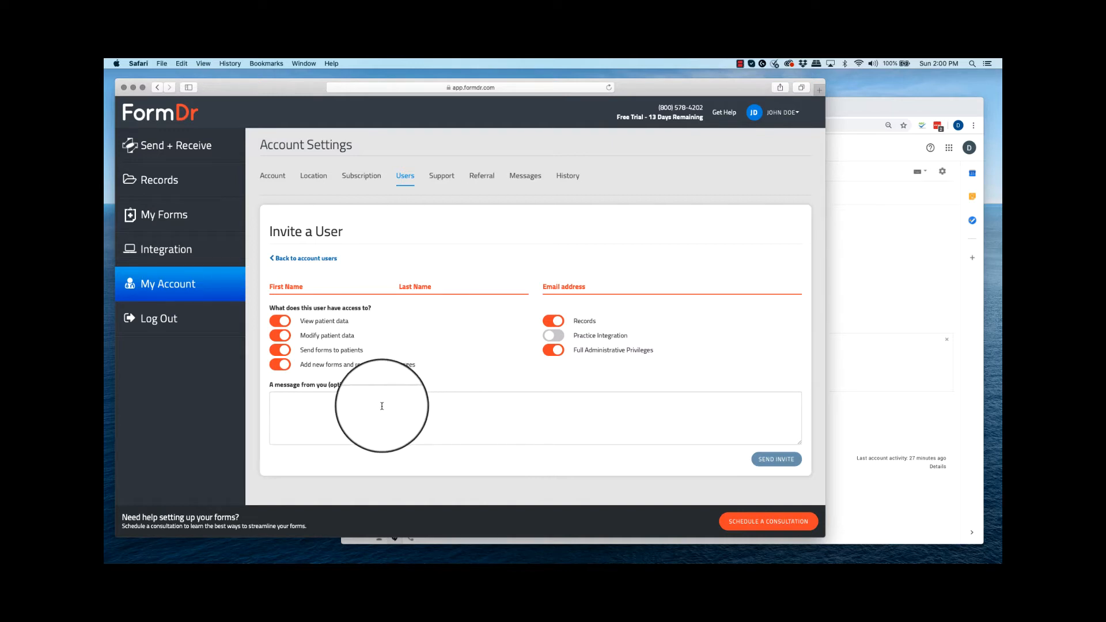
Step: Open My Forms and check how many forms and packets the account is using
{"action": "left_click", "coordinate": [183, 221]}
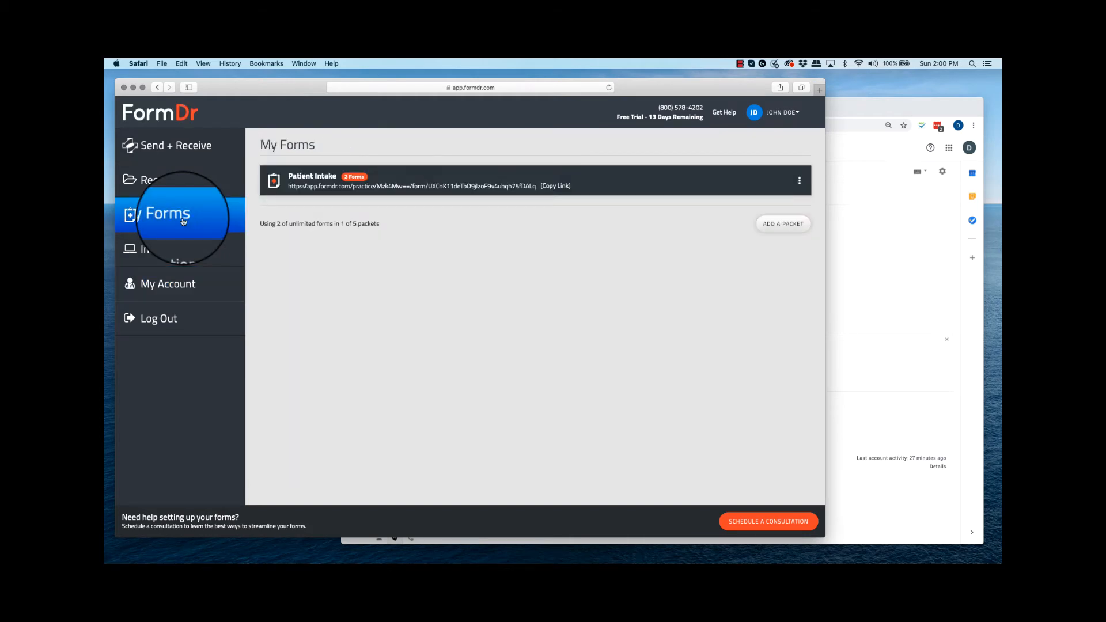
{"action": "left_click_drag", "start_coordinate": [259, 224], "coordinate": [371, 226]}
{"action": "left_click", "coordinate": [273, 225]}
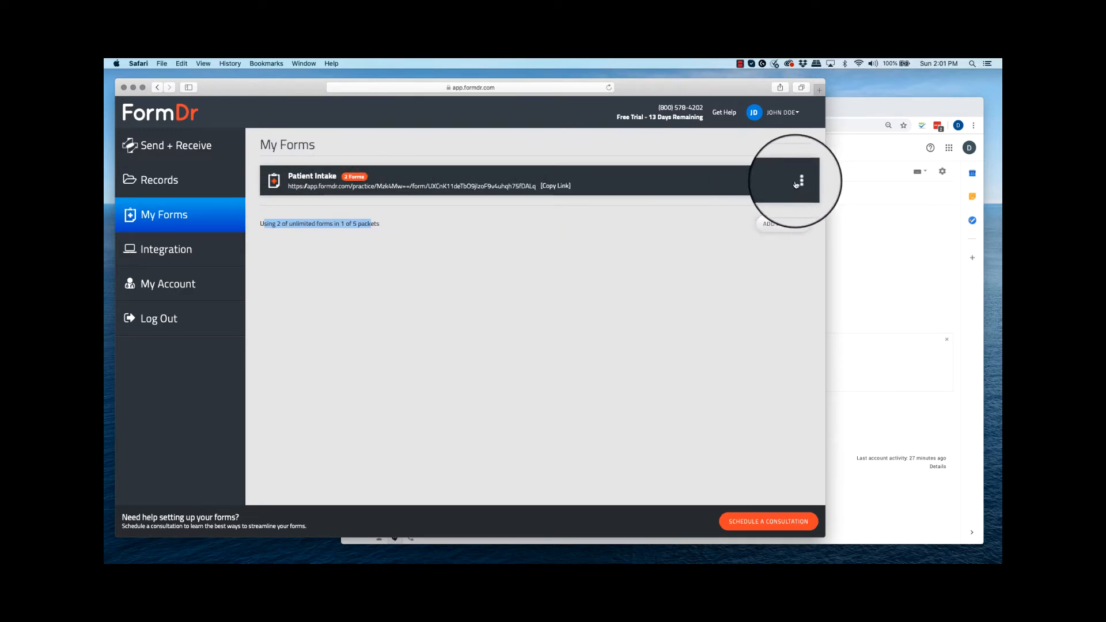
Step: Open the Patient Intake packet for editing, advance to the Build stage and look over the form's fields
{"action": "left_click", "coordinate": [799, 182]}
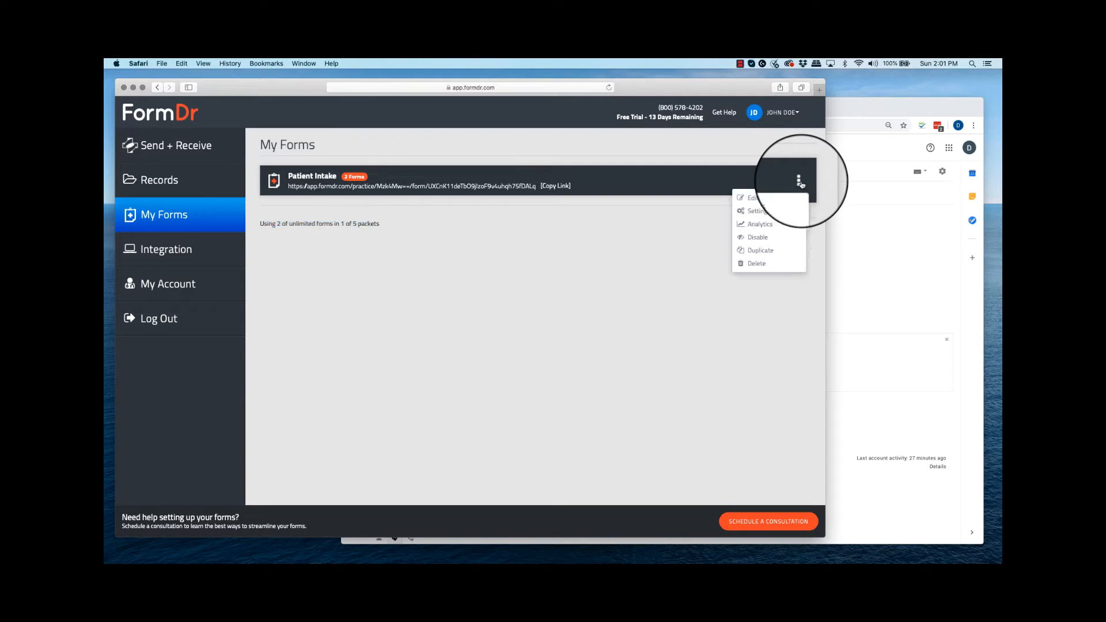
{"action": "left_click", "coordinate": [780, 198]}
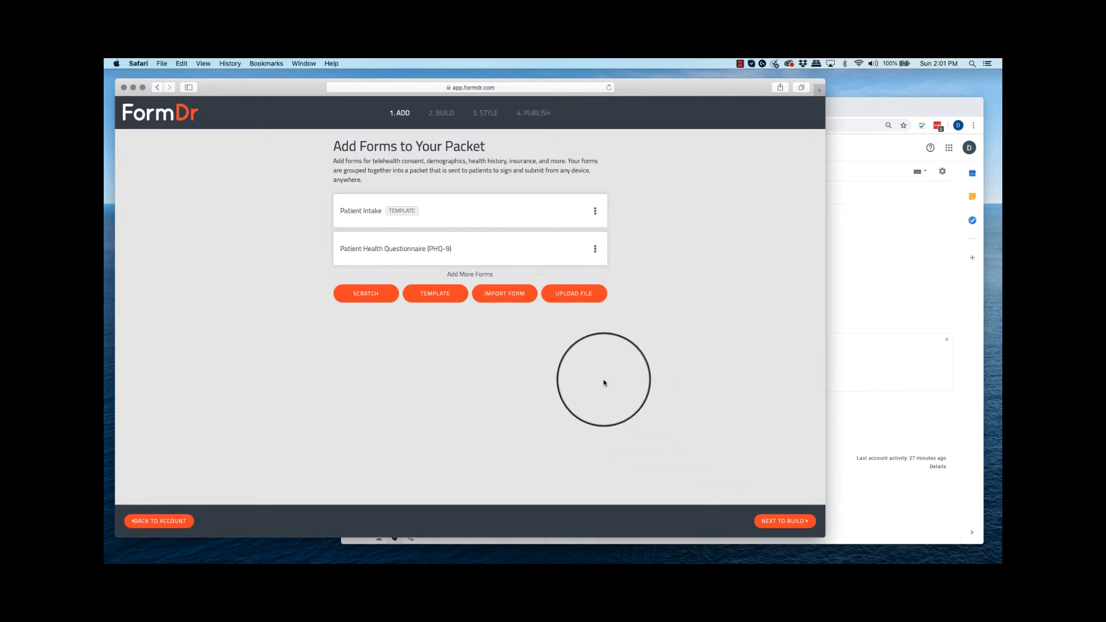
{"action": "left_click", "coordinate": [780, 525]}
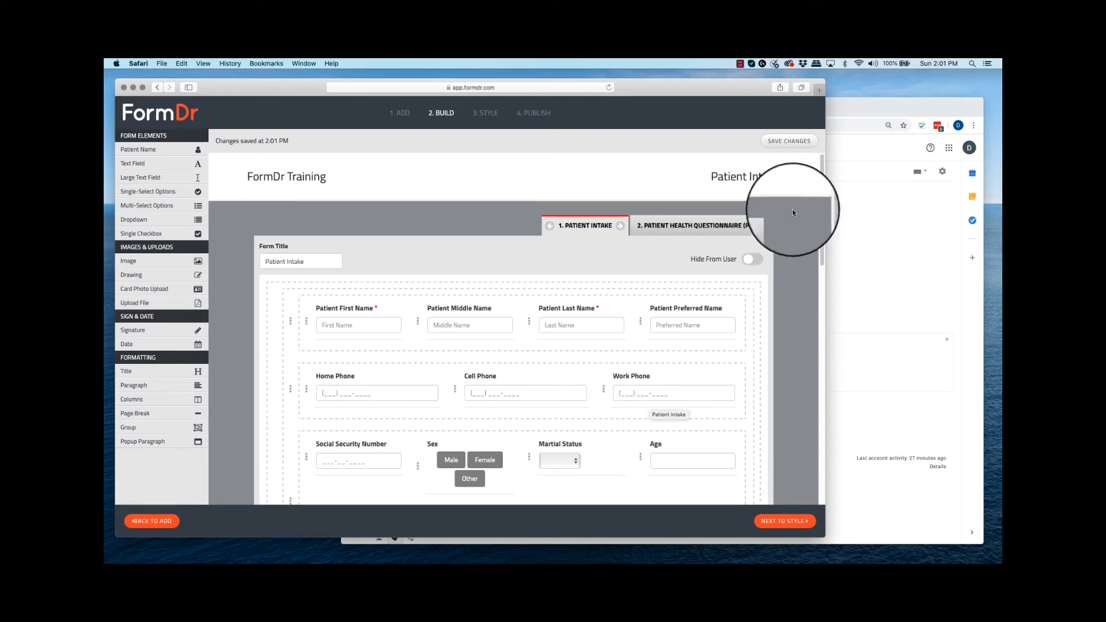
{"action": "scroll", "coordinate": [820, 172], "scroll_direction": "down", "scroll_amount": 5}
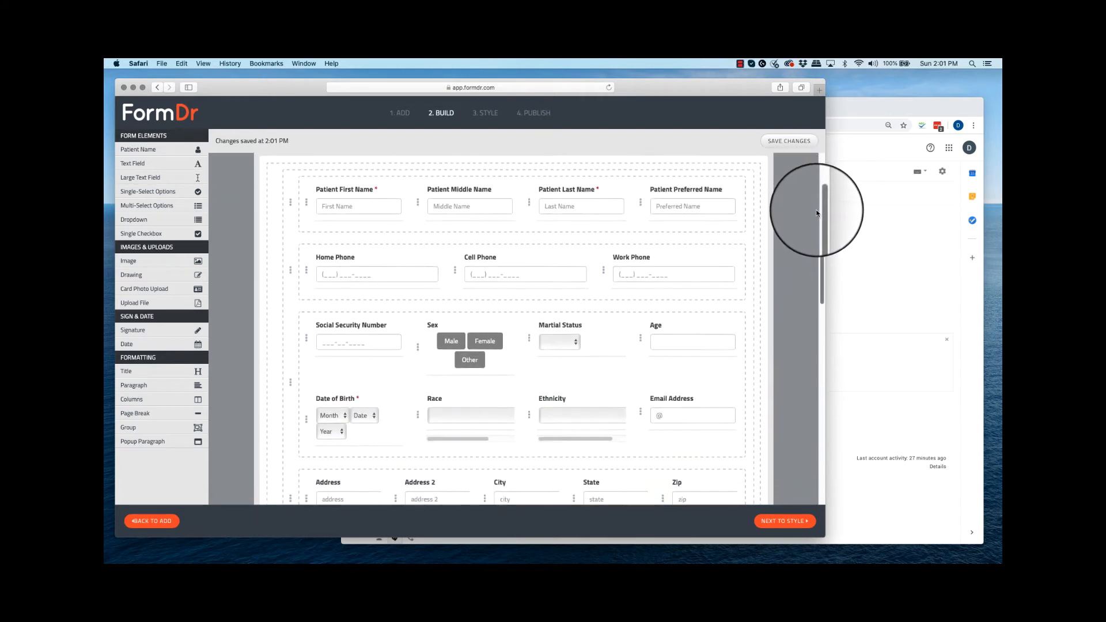
{"action": "scroll", "coordinate": [816, 213], "scroll_direction": "down", "scroll_amount": 2}
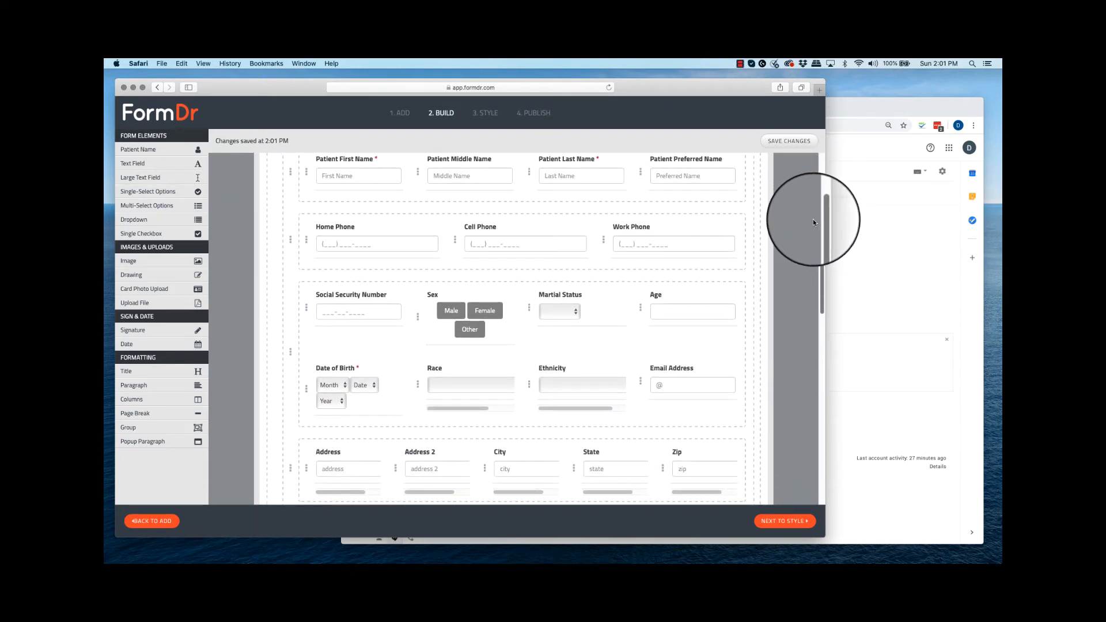
Step: Make the Home Phone and Social Security Number fields required on the Patient Intake form
{"action": "mouse_move", "coordinate": [325, 240]}
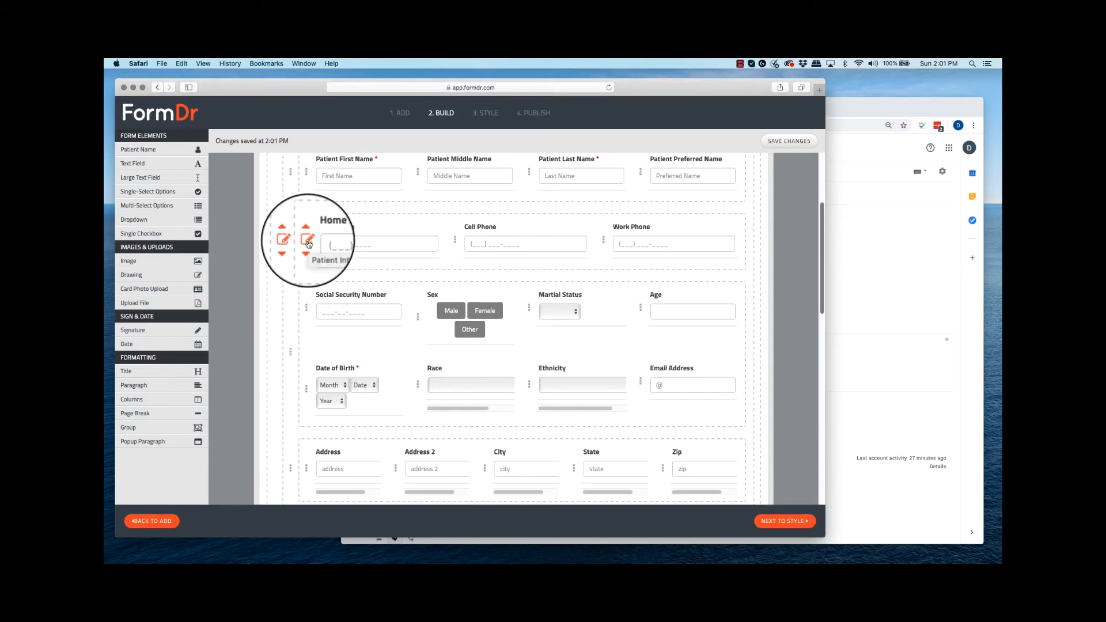
{"action": "left_click", "coordinate": [308, 241]}
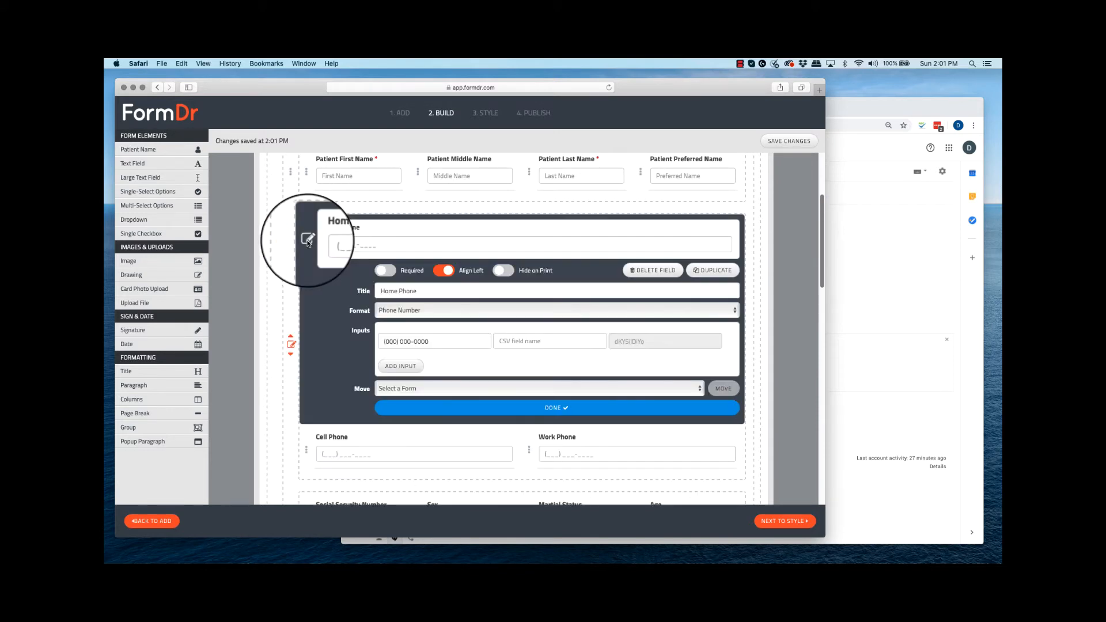
{"action": "left_click", "coordinate": [382, 271]}
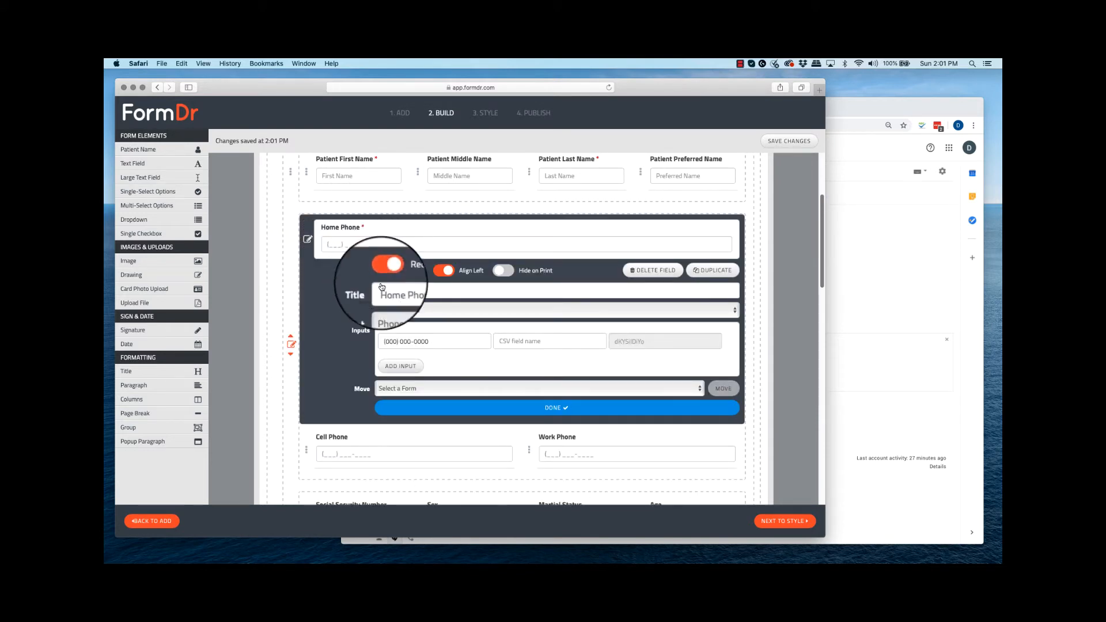
{"action": "left_click", "coordinate": [413, 408]}
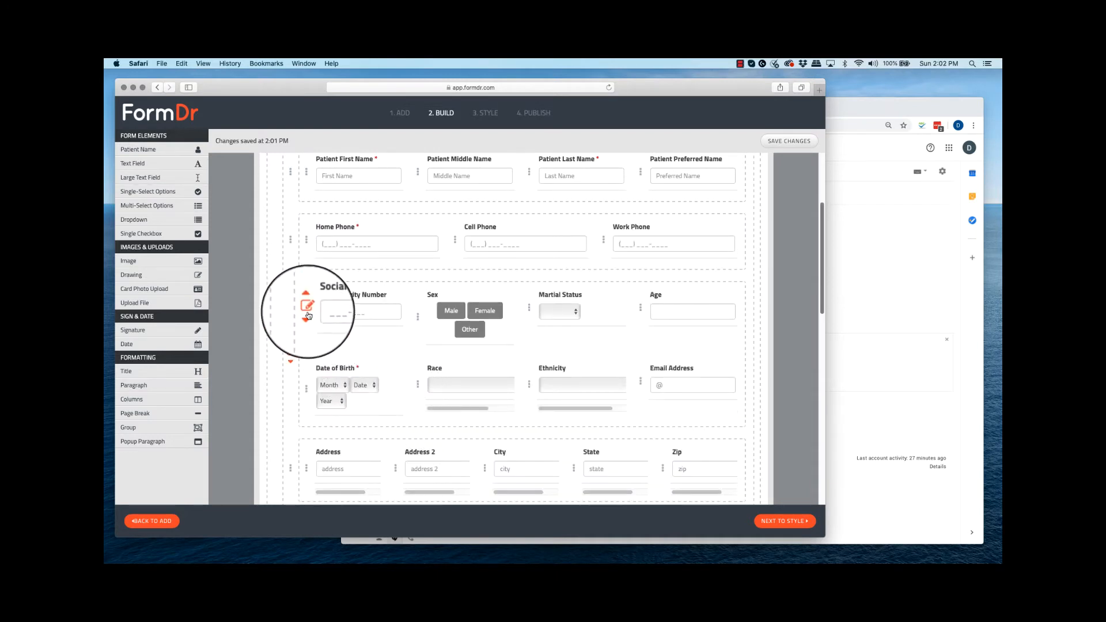
{"action": "left_click", "coordinate": [308, 307]}
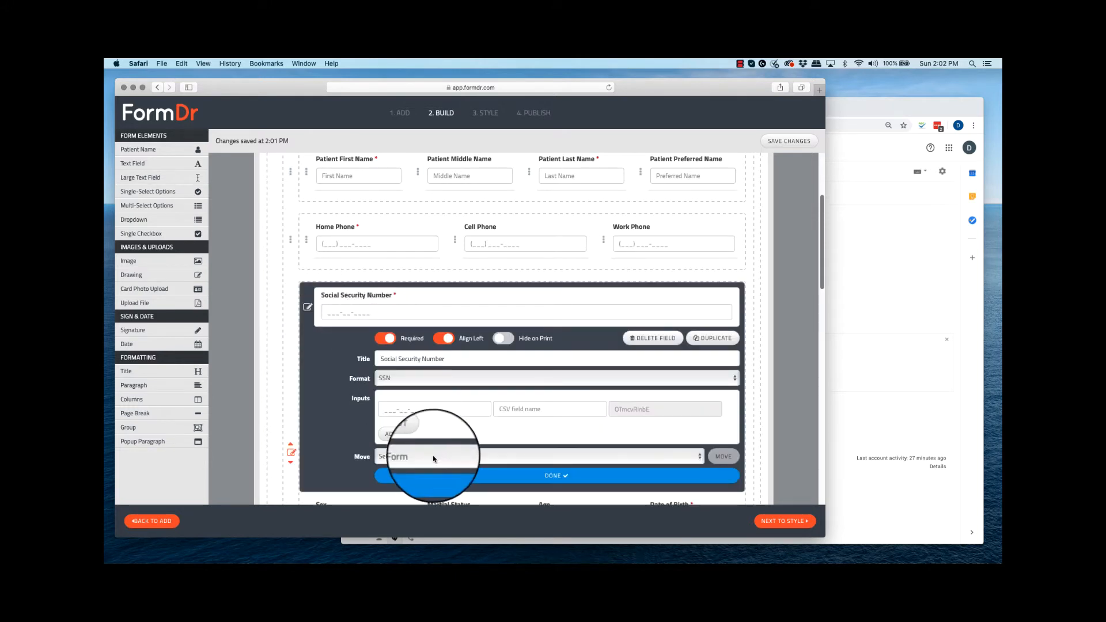
{"action": "left_click", "coordinate": [436, 475]}
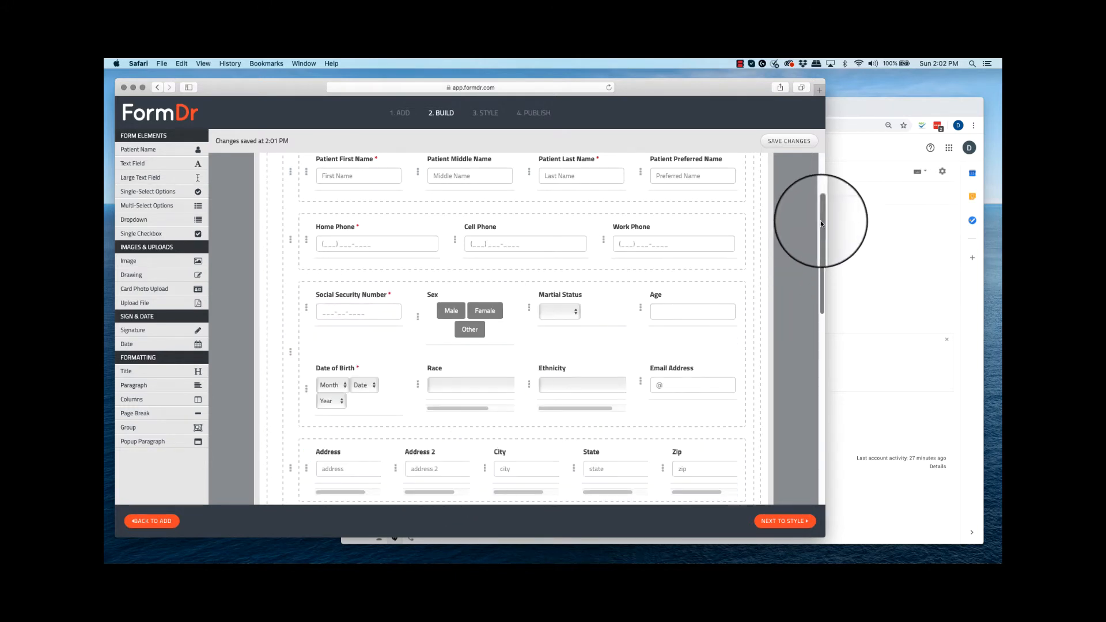
Step: Look over the rest of the form, advance to the Style stage and change the body background color to blue
{"action": "mouse_move", "coordinate": [820, 220]}
{"action": "left_mouse_down"}
{"action": "mouse_move", "coordinate": [802, 382]}
{"action": "mouse_move", "coordinate": [822, 173]}
{"action": "mouse_move", "coordinate": [821, 387]}
{"action": "left_mouse_up"}
{"action": "left_click", "coordinate": [784, 522]}
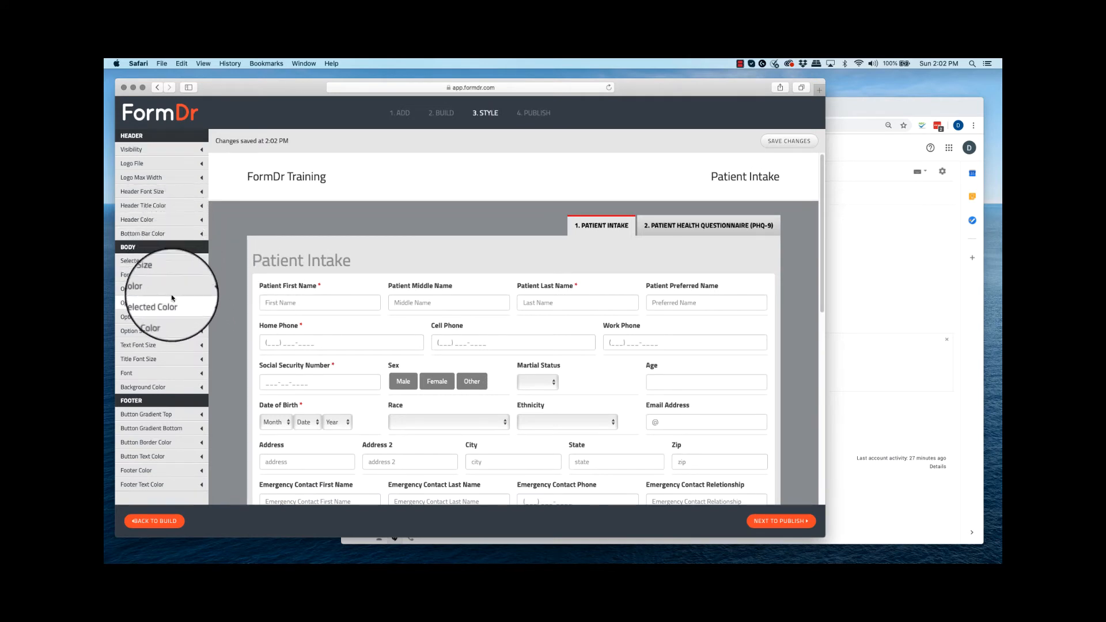
{"action": "left_click", "coordinate": [186, 389]}
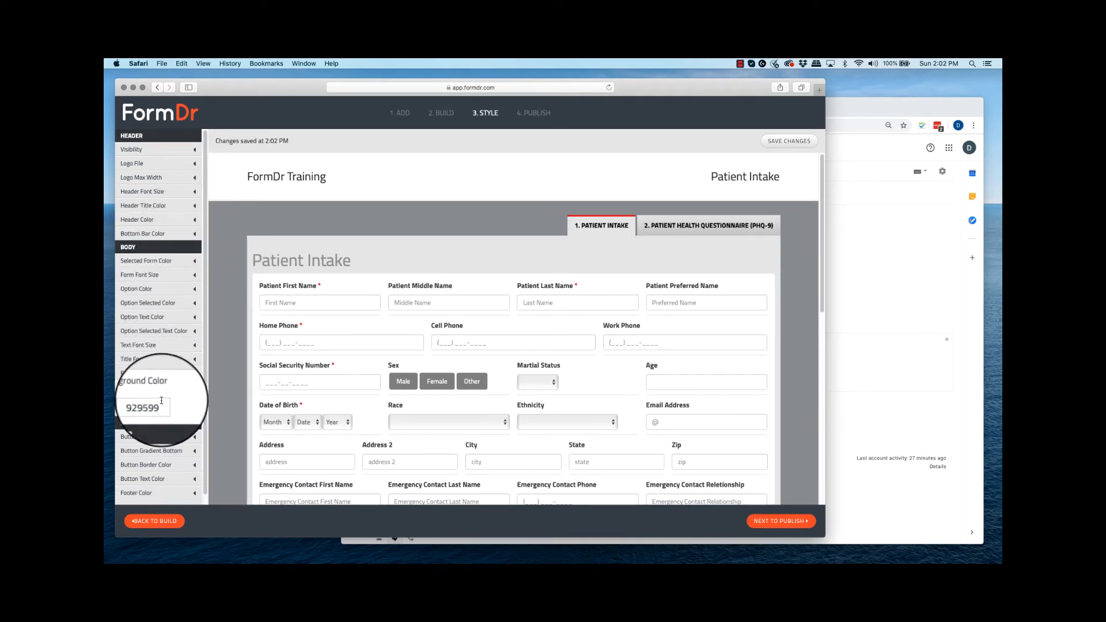
{"action": "left_click", "coordinate": [144, 405]}
{"action": "left_click", "coordinate": [176, 434]}
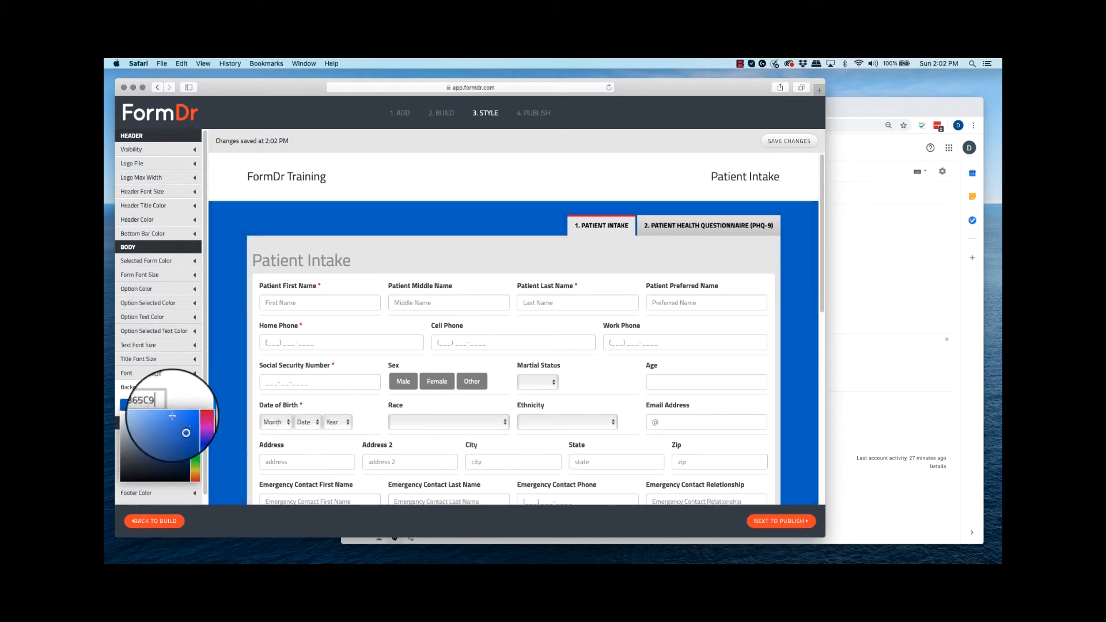
{"action": "left_click", "coordinate": [194, 388]}
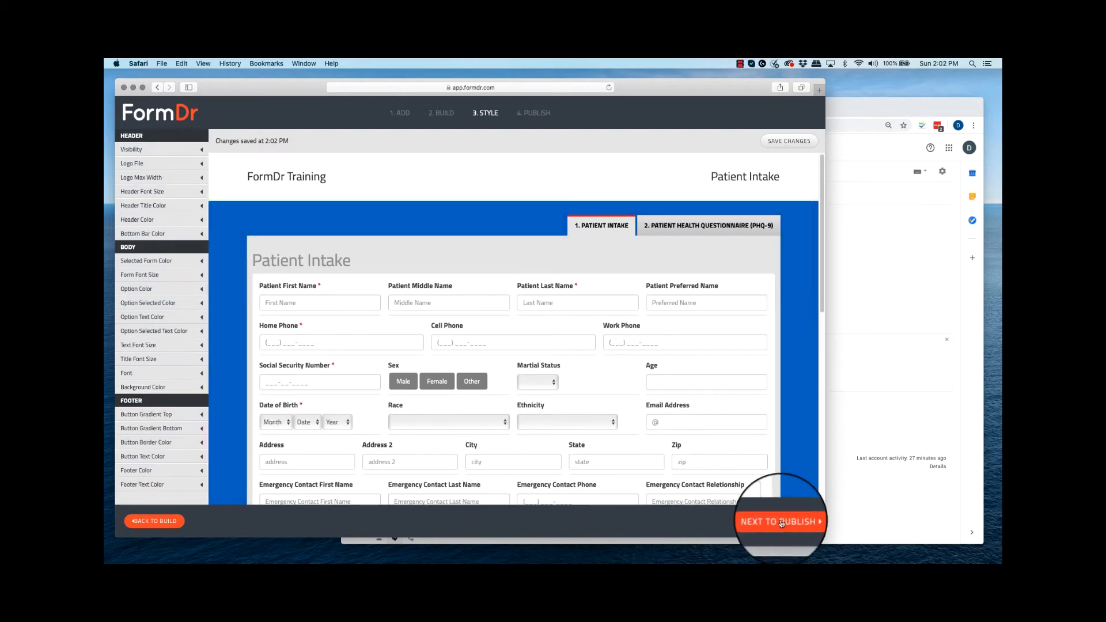
Step: Advance to the Publish stage, rename the form packet as Patient Registration, save the name and finish publishing
{"action": "left_click", "coordinate": [780, 521]}
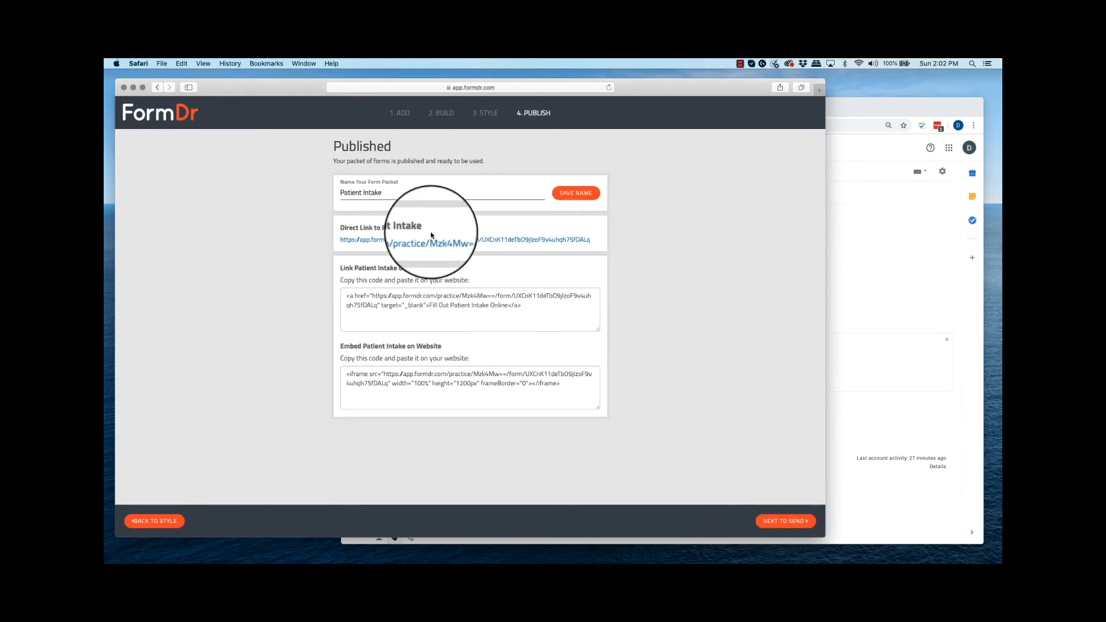
{"action": "double_click", "coordinate": [364, 193]}
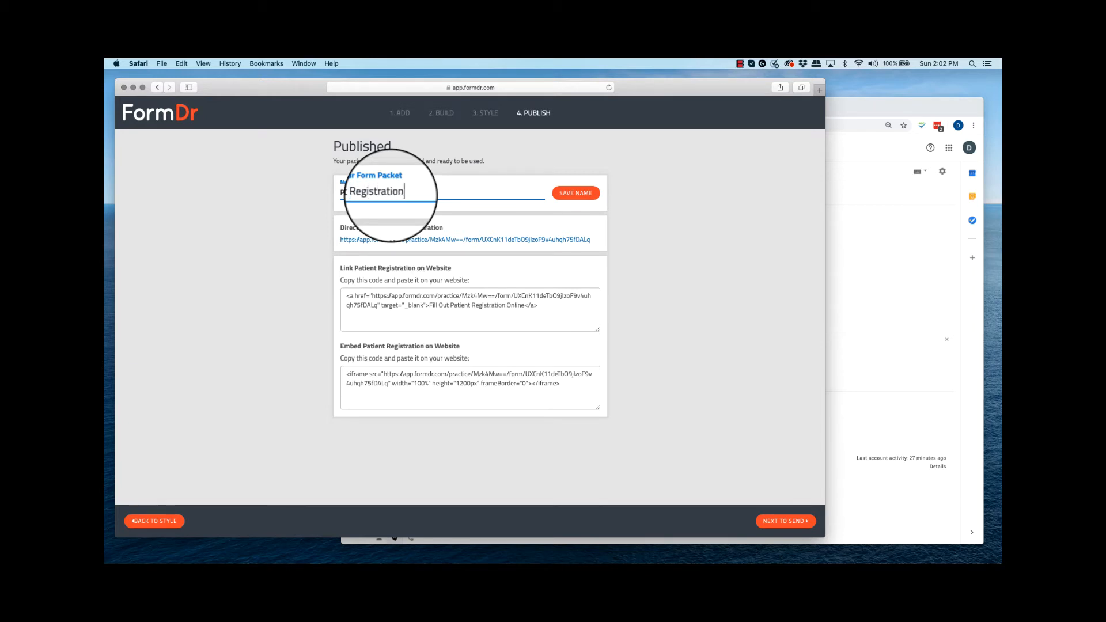
{"action": "left_click", "coordinate": [575, 193]}
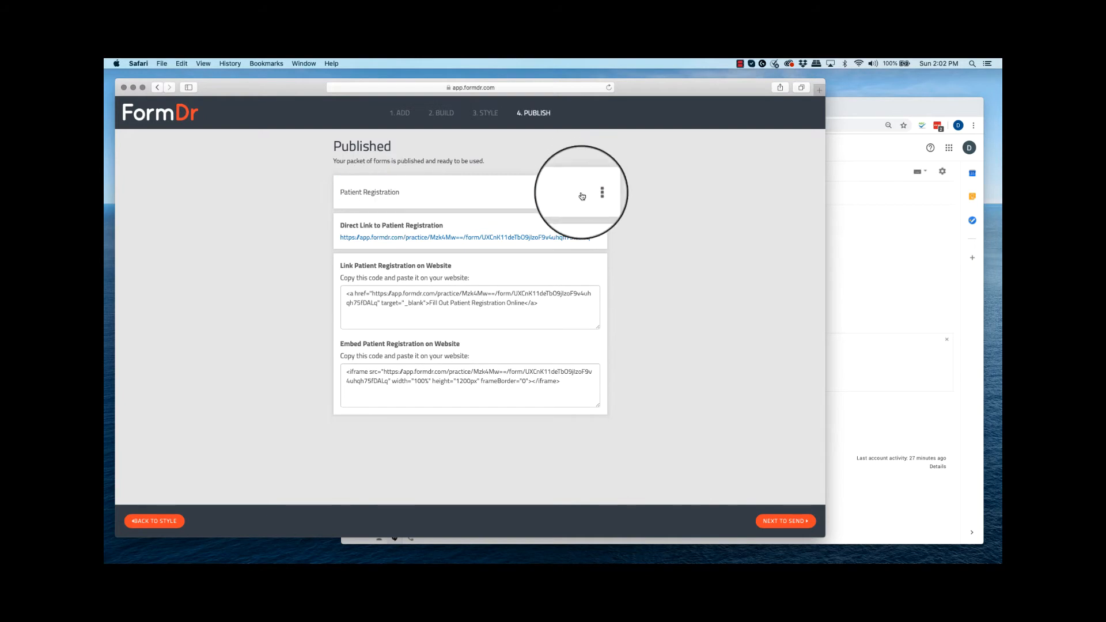
{"action": "left_click", "coordinate": [770, 521]}
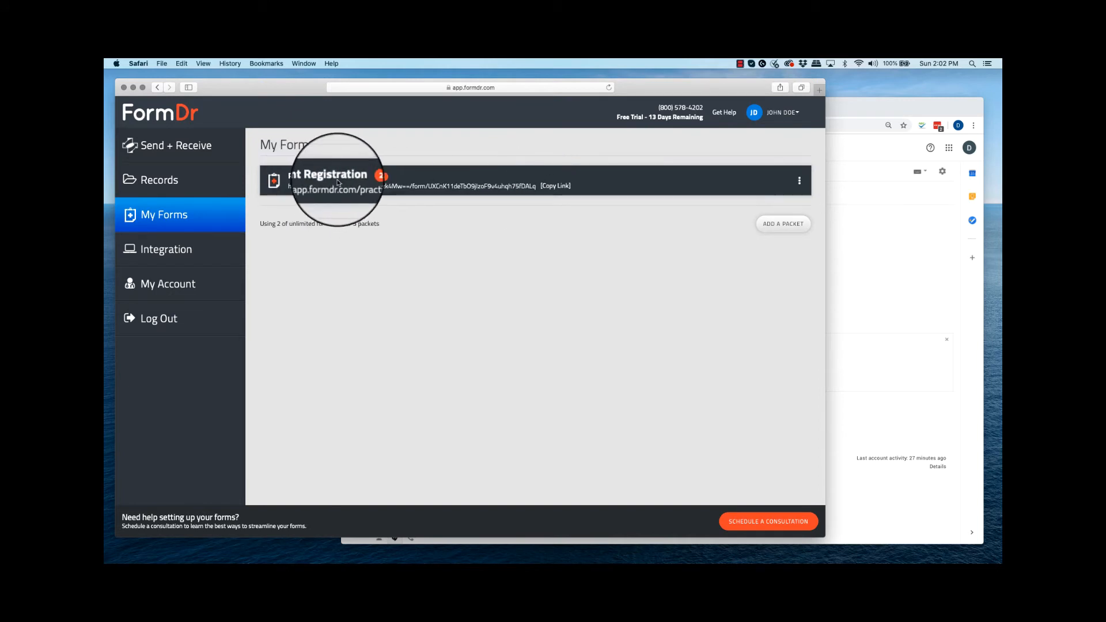
Step: In Send + Receive, enter the recipient's name and email, select the Patient Registration packet and leave the phone number blank
{"action": "left_click", "coordinate": [202, 148]}
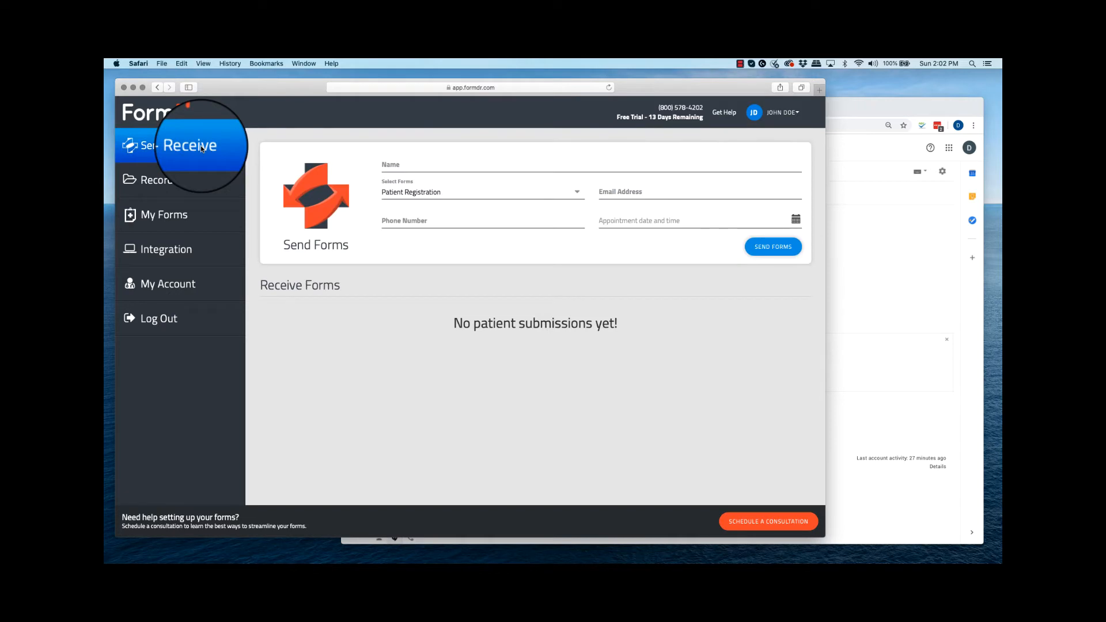
{"action": "left_click", "coordinate": [395, 170]}
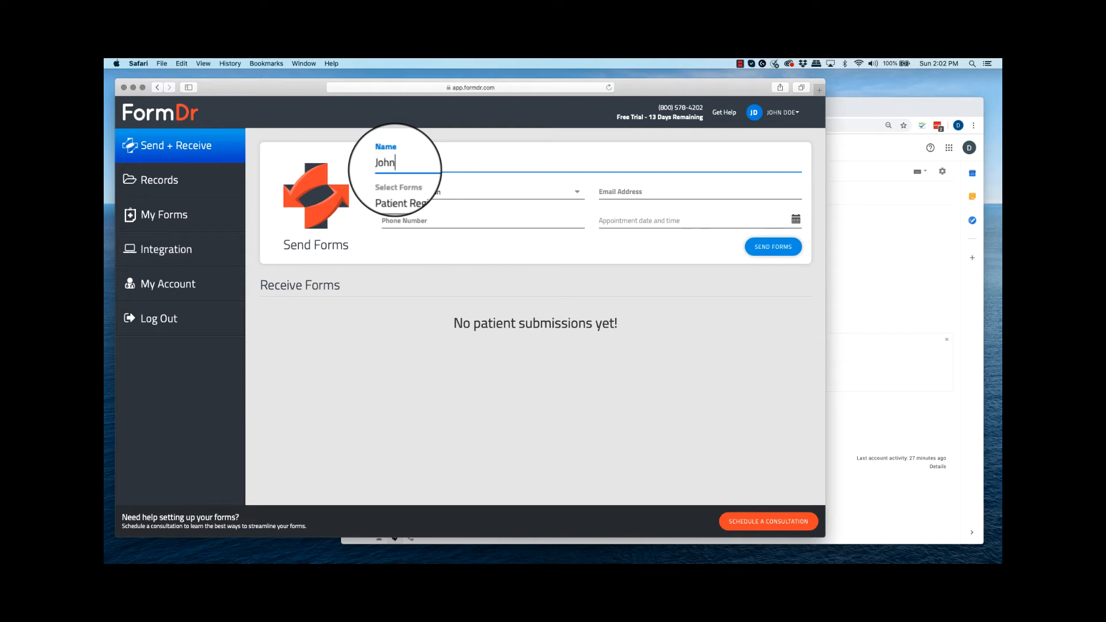
{"action": "left_click", "coordinate": [459, 190]}
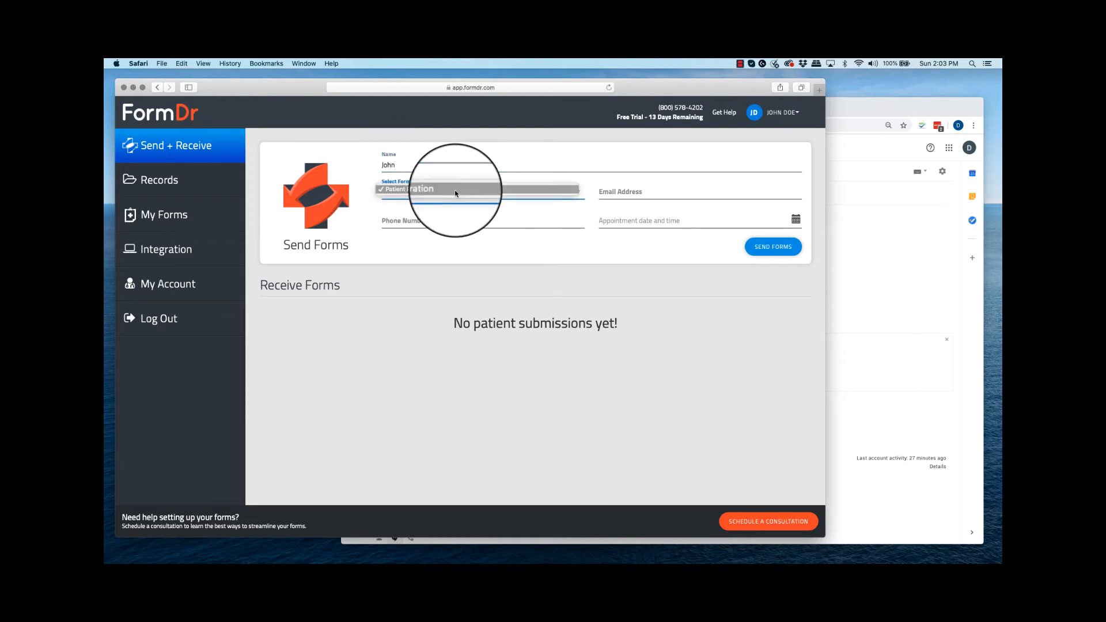
{"action": "left_click", "coordinate": [457, 191]}
{"action": "left_click", "coordinate": [418, 194]}
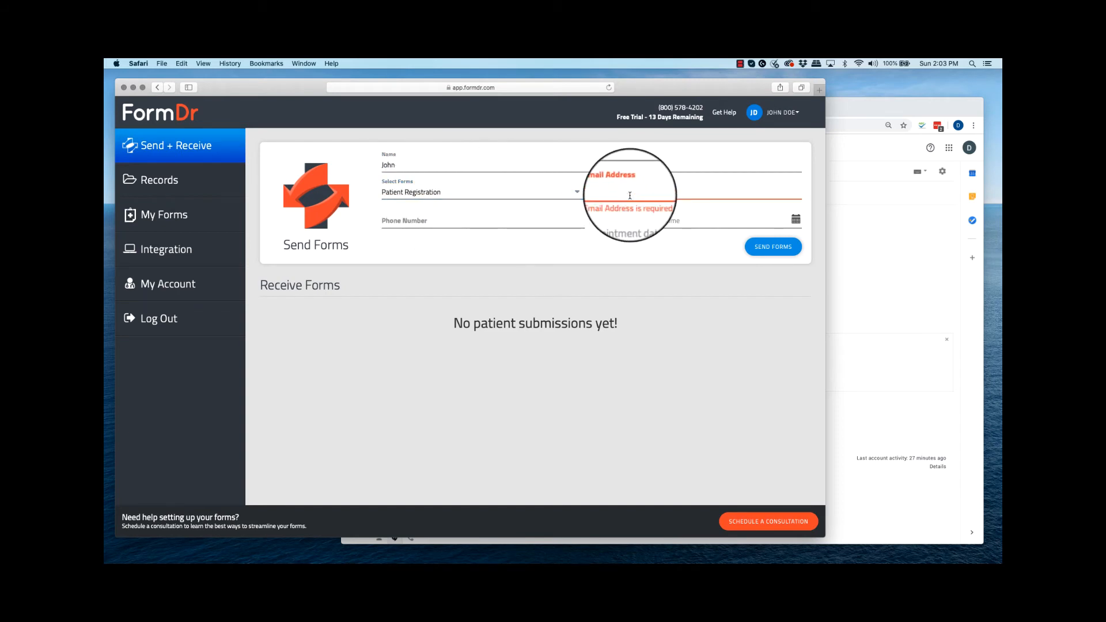
{"action": "key", "text": "super+v"}
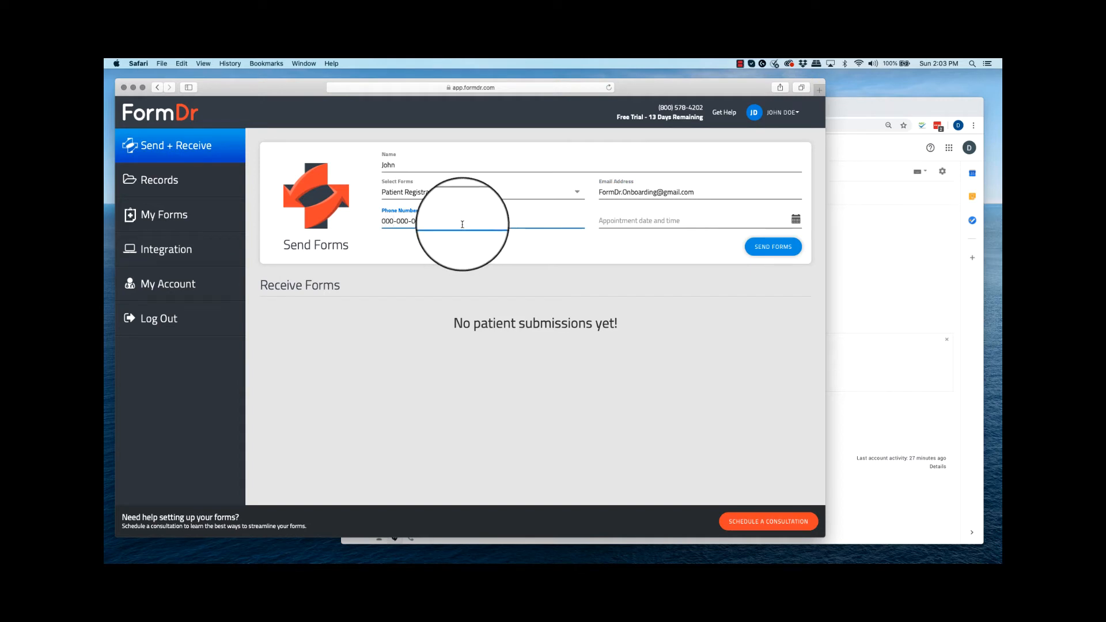
{"action": "left_click_drag", "start_coordinate": [426, 224], "coordinate": [370, 225]}
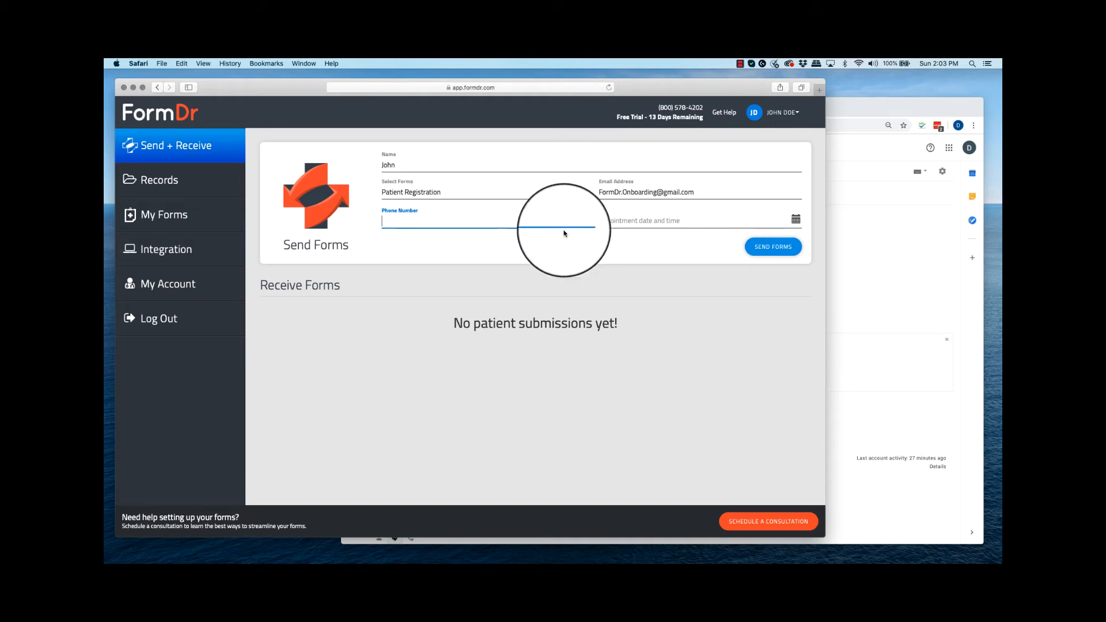
Step: Set the appointment date and time to May 13, 2020 at 10:30 AM
{"action": "left_click", "coordinate": [642, 221]}
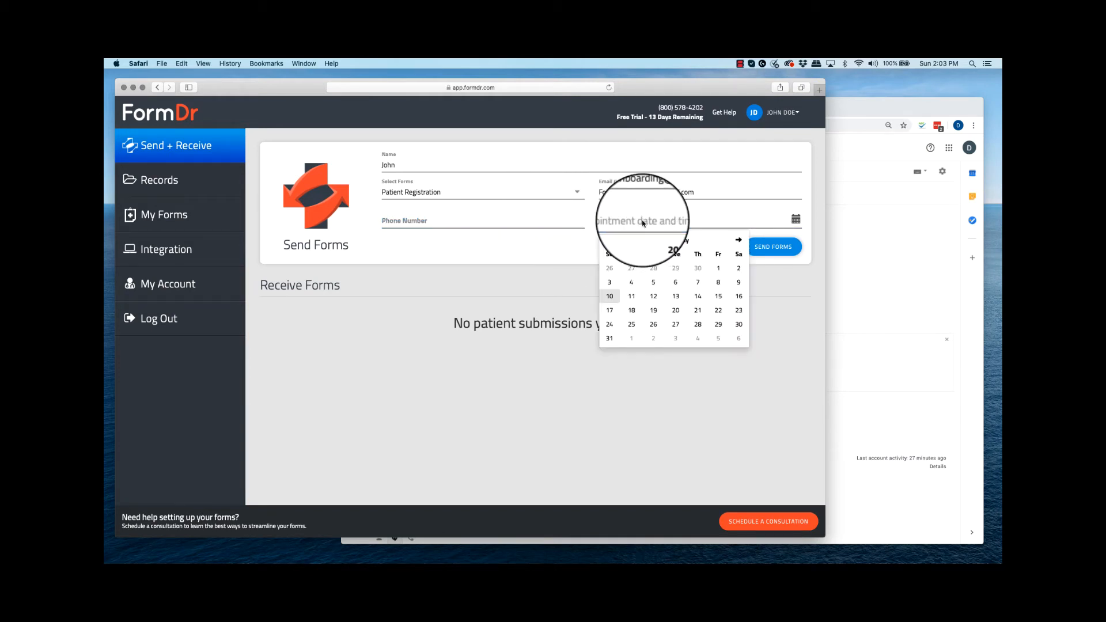
{"action": "left_click", "coordinate": [678, 300]}
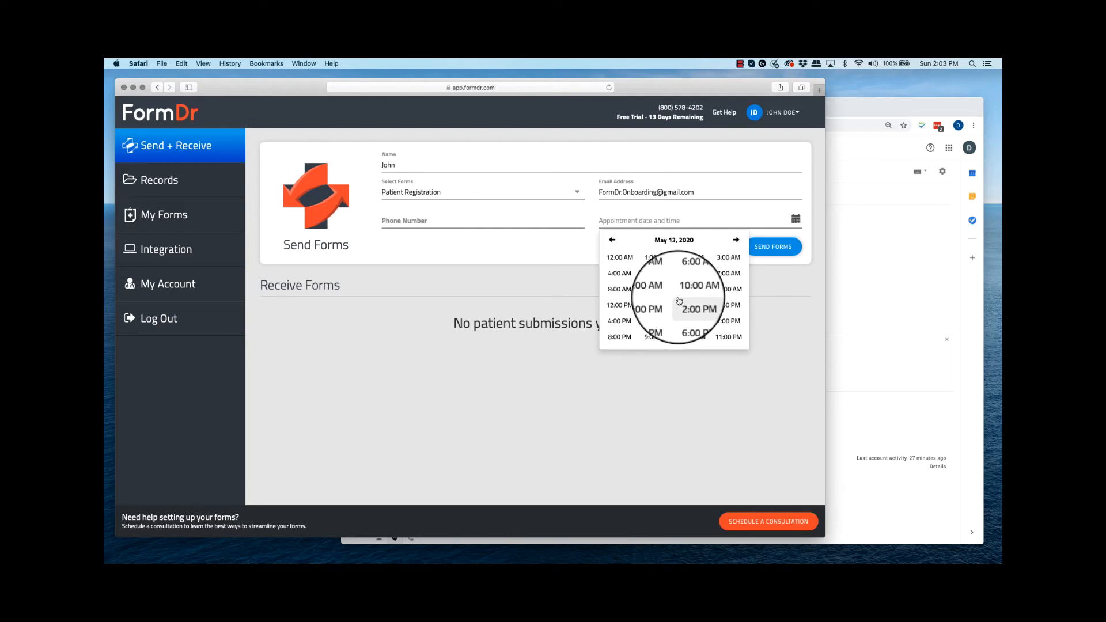
{"action": "left_click", "coordinate": [692, 283]}
{"action": "left_click", "coordinate": [694, 278]}
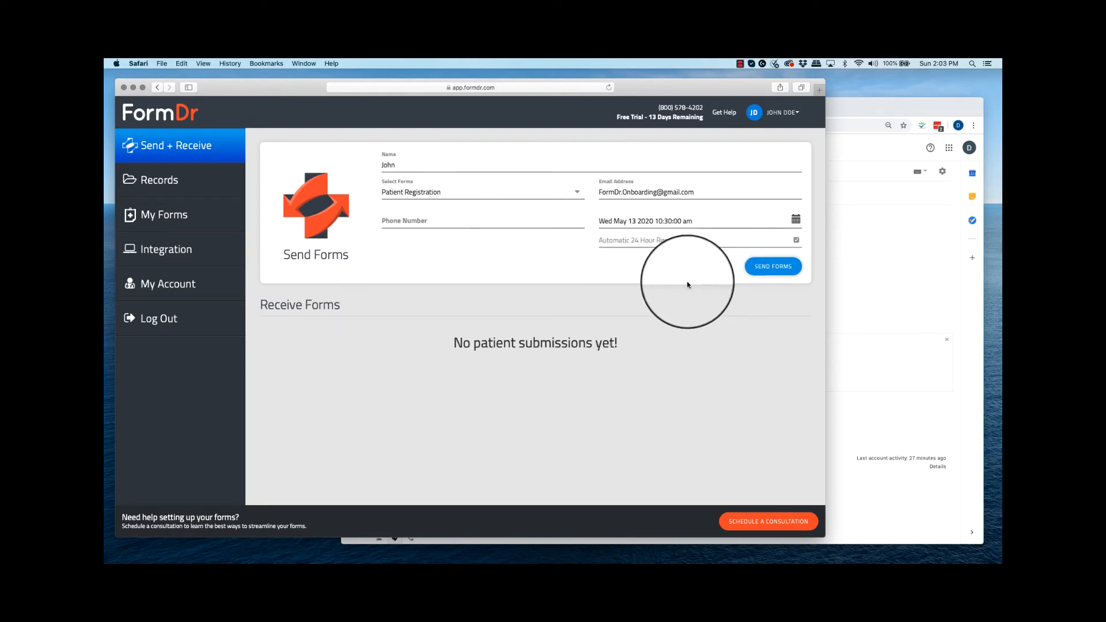
Step: Turn off the Automatic 24 Hour Reminder, send the forms and check the opened status of the sent packet
{"action": "left_click_drag", "start_coordinate": [674, 242], "coordinate": [600, 243]}
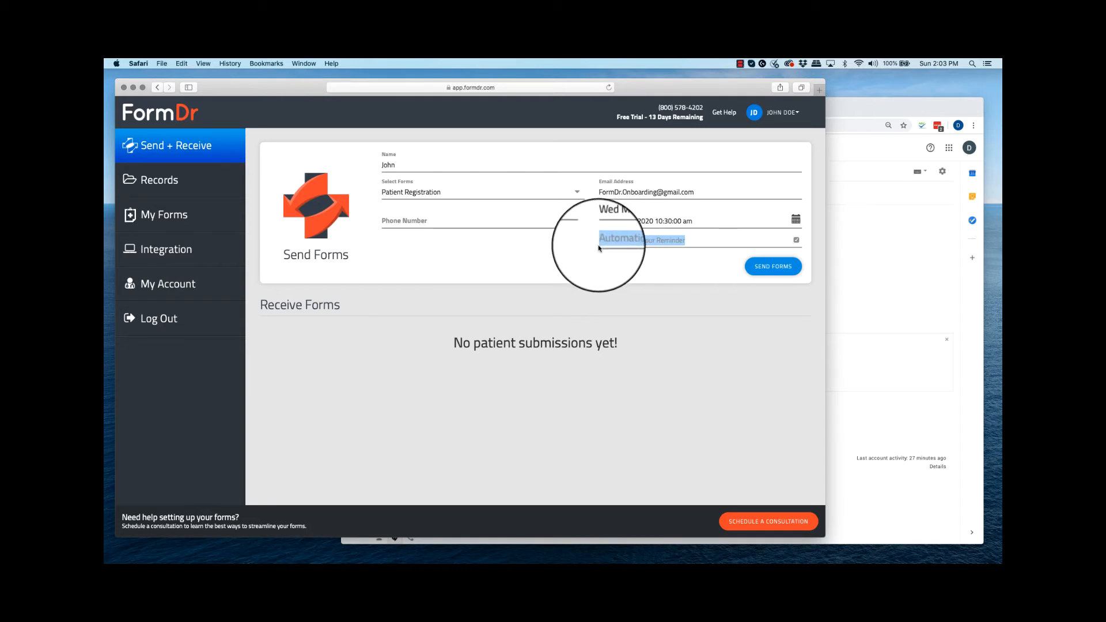
{"action": "left_click", "coordinate": [796, 240]}
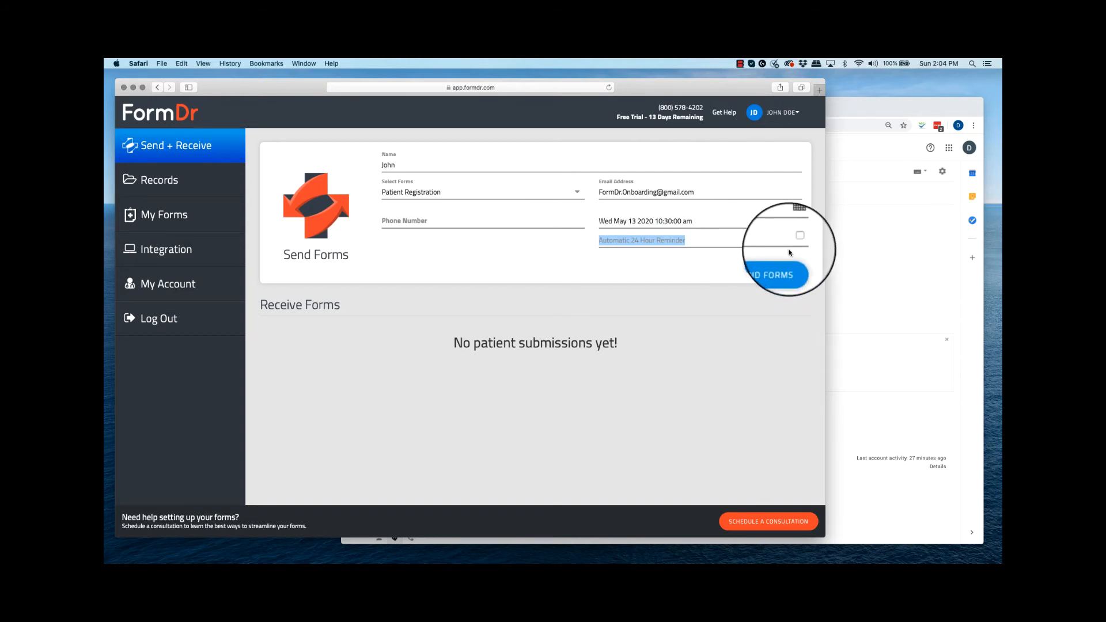
{"action": "left_click", "coordinate": [775, 265]}
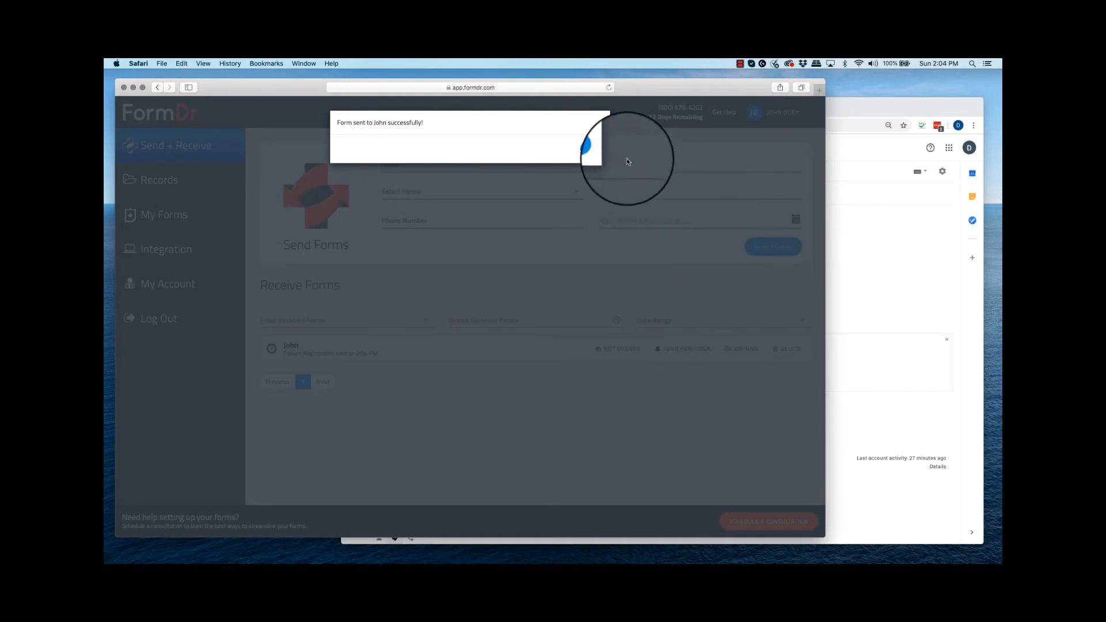
{"action": "left_click", "coordinate": [587, 147]}
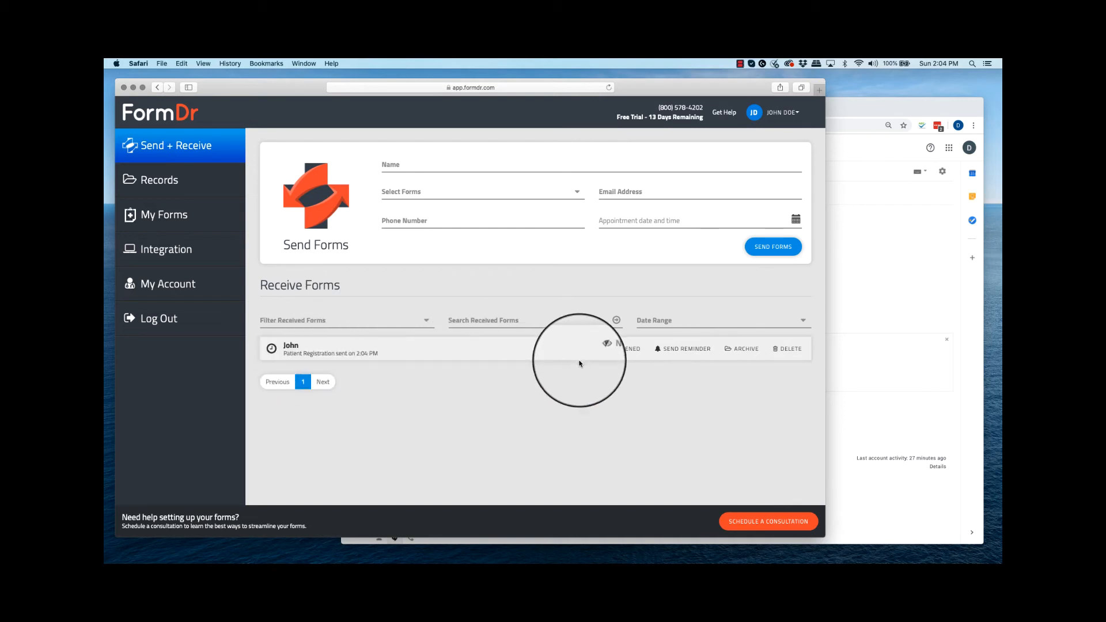
{"action": "left_click_drag", "start_coordinate": [598, 349], "coordinate": [643, 348]}
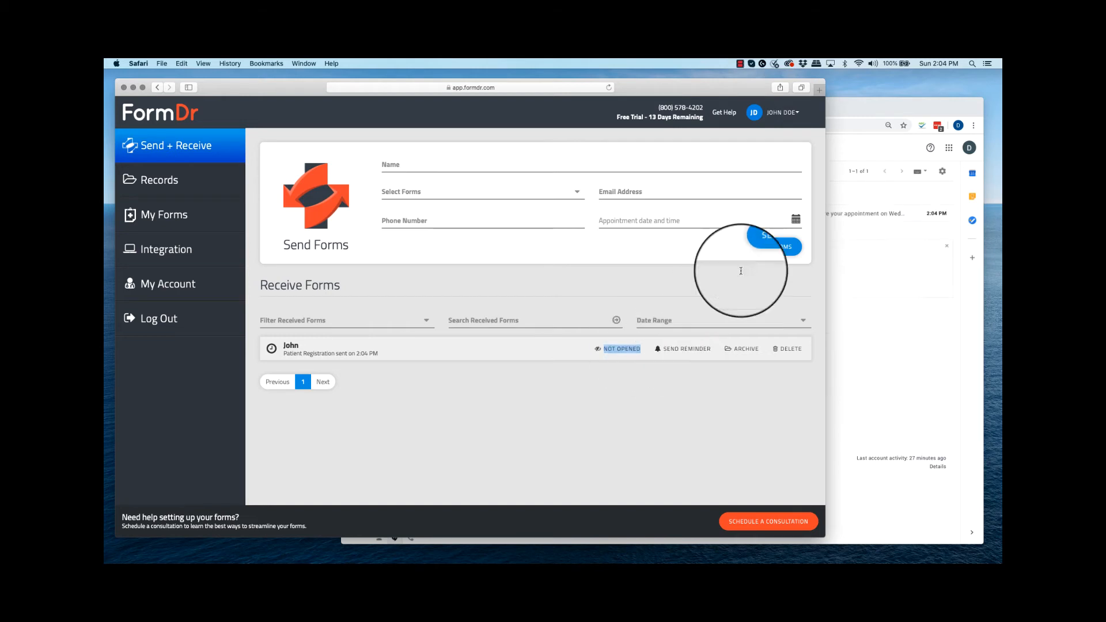
Step: Switch to the Gmail inbox in Chrome, open the Patient Registration email from FormDr Training and follow its form link
{"action": "left_click", "coordinate": [854, 107]}
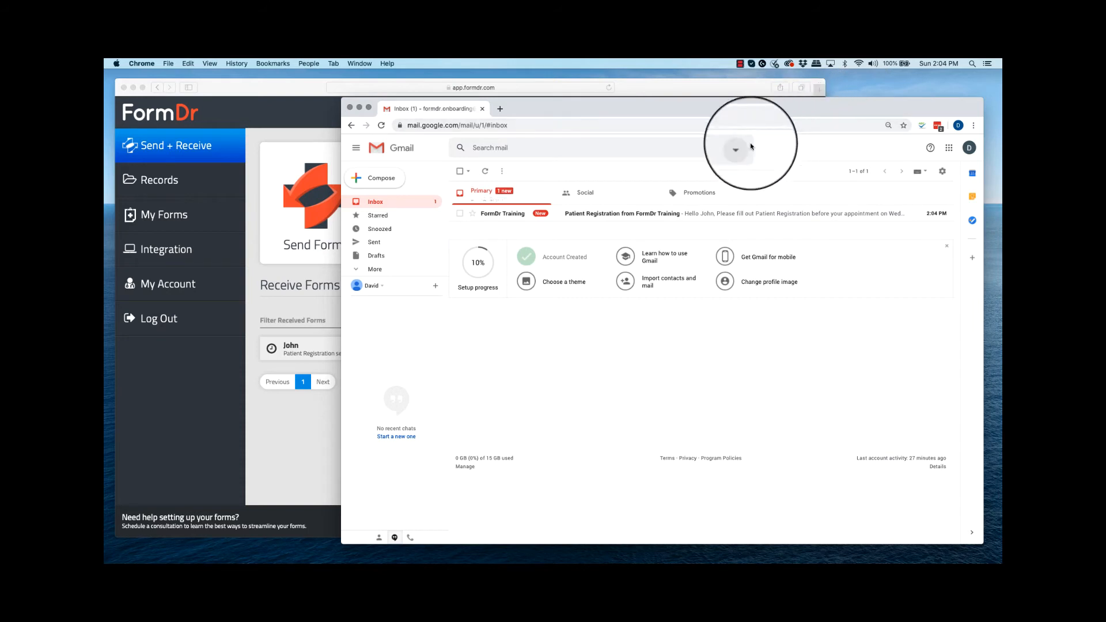
{"action": "left_click", "coordinate": [496, 218]}
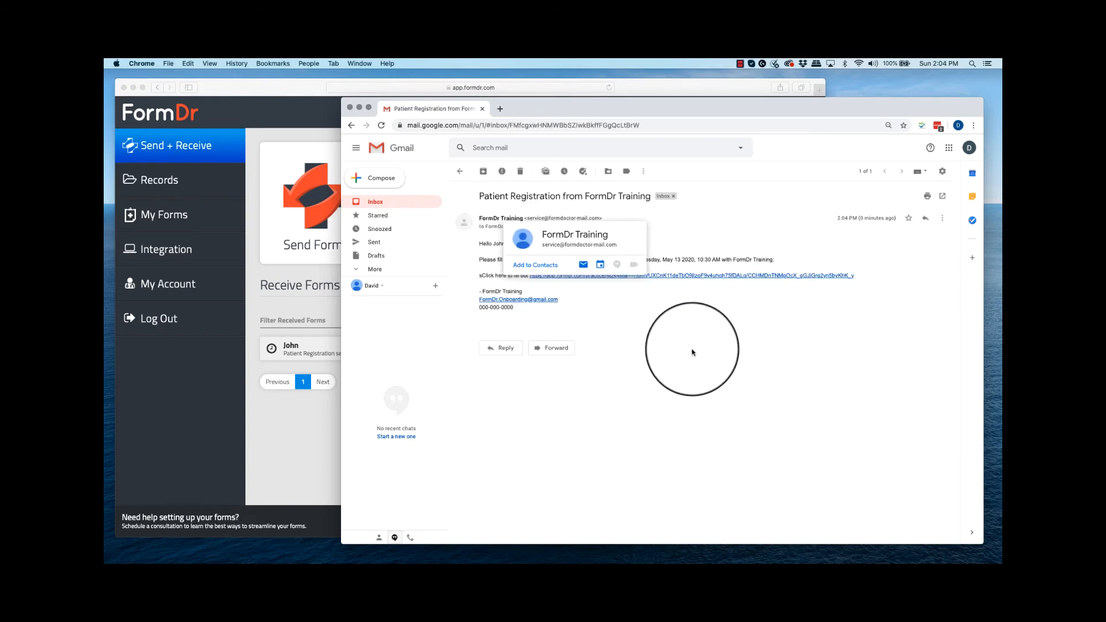
{"action": "left_click", "coordinate": [597, 278]}
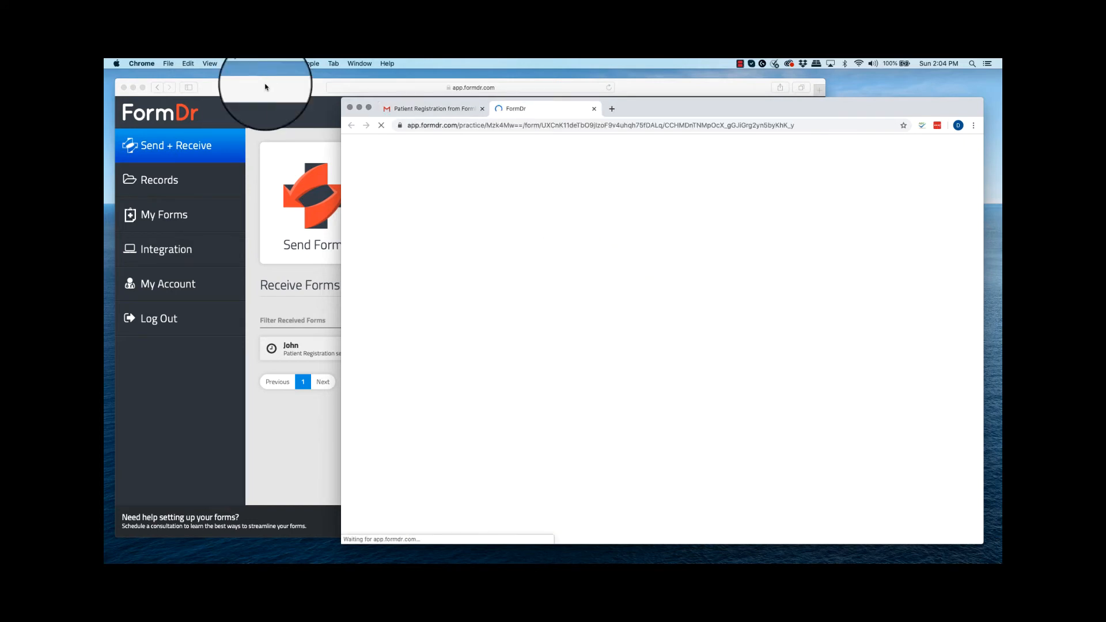
Step: Switch to FormDr in Safari, reload the page to check the sent packet's opened status and return to the patient's form in Chrome
{"action": "left_click", "coordinate": [216, 82]}
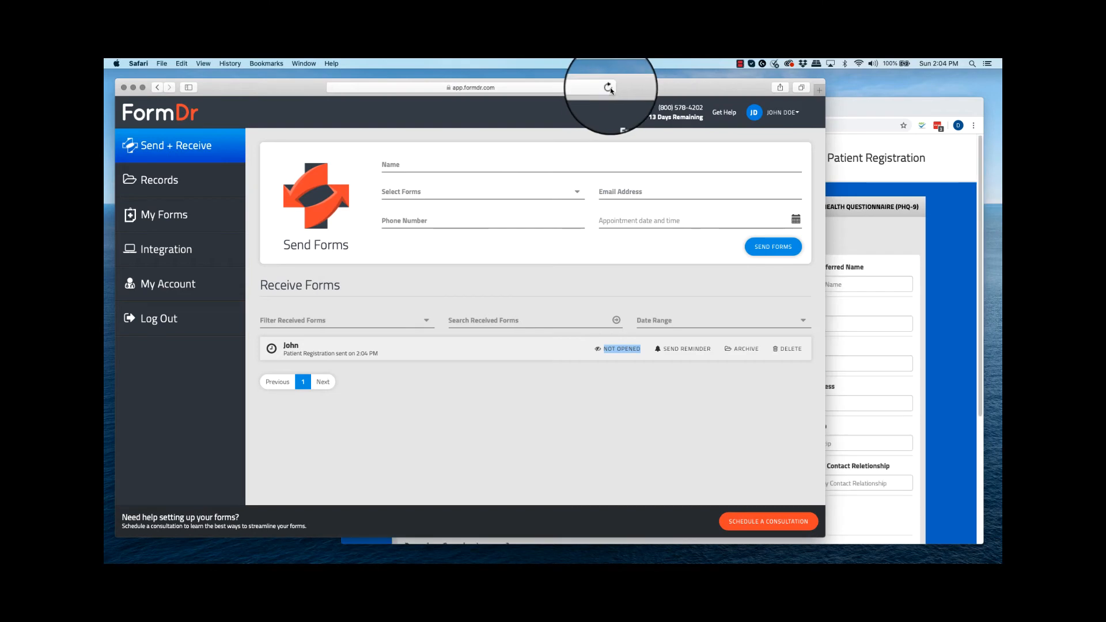
{"action": "left_click", "coordinate": [609, 88]}
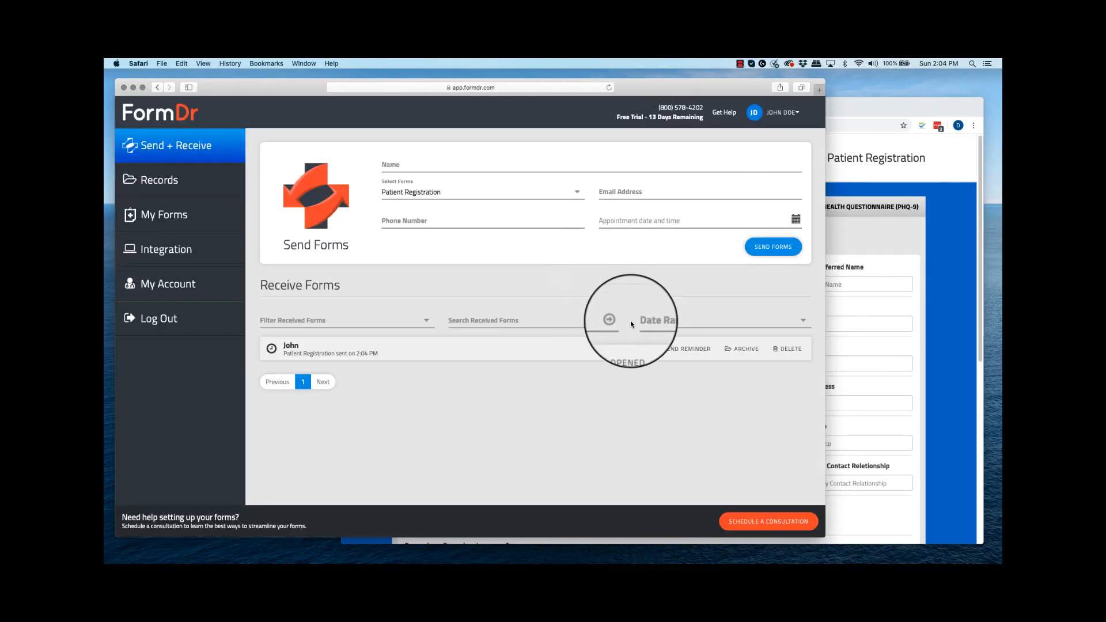
{"action": "left_click_drag", "start_coordinate": [642, 352], "coordinate": [617, 348]}
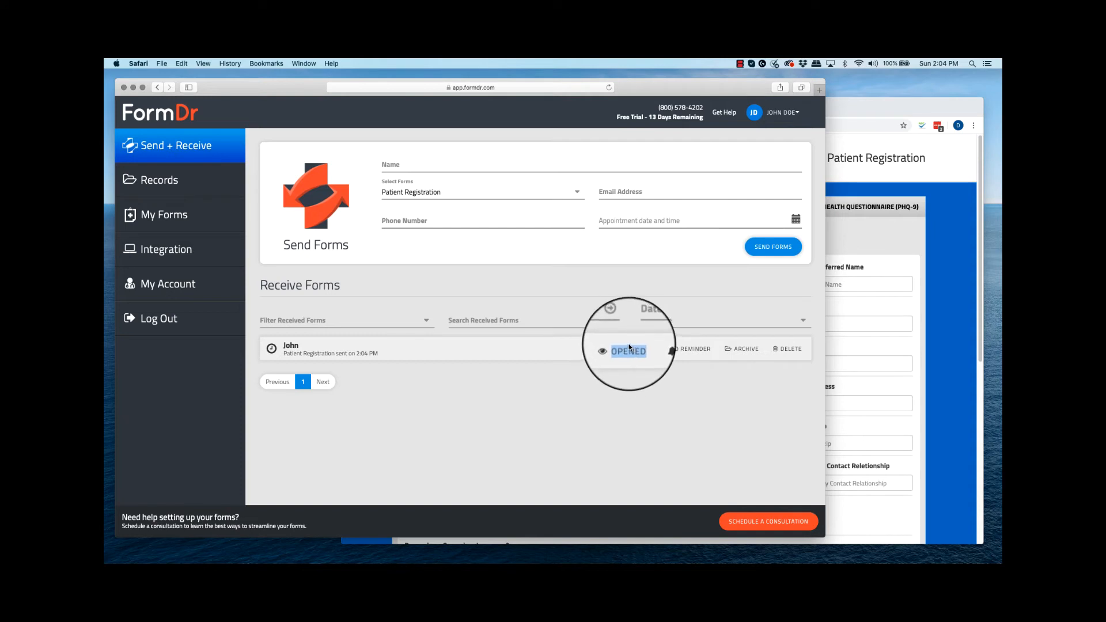
{"action": "left_click", "coordinate": [860, 105]}
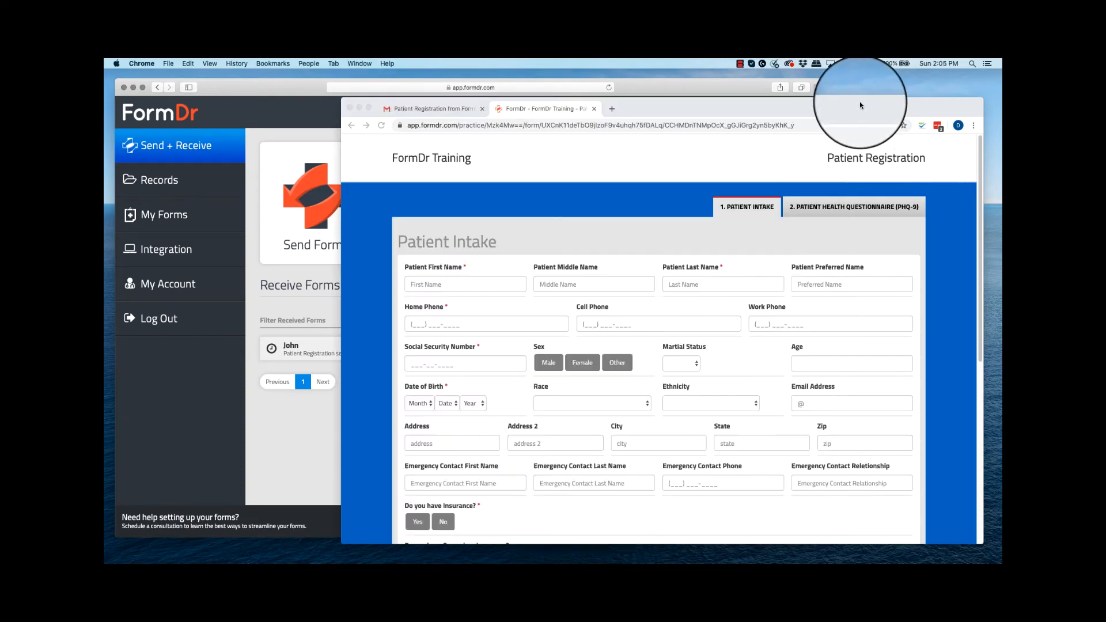
Step: Fill in the patient's first name, last name and home phone on the Patient Intake form
{"action": "left_click", "coordinate": [432, 277]}
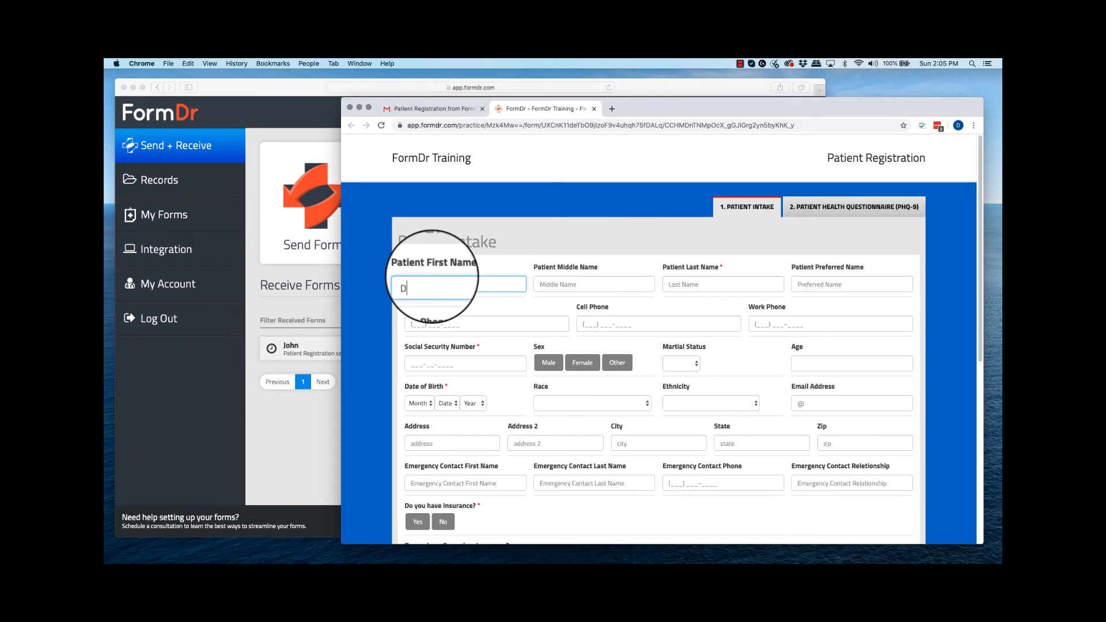
{"action": "key", "text": "Tab"}
{"action": "key", "text": "Tab"}
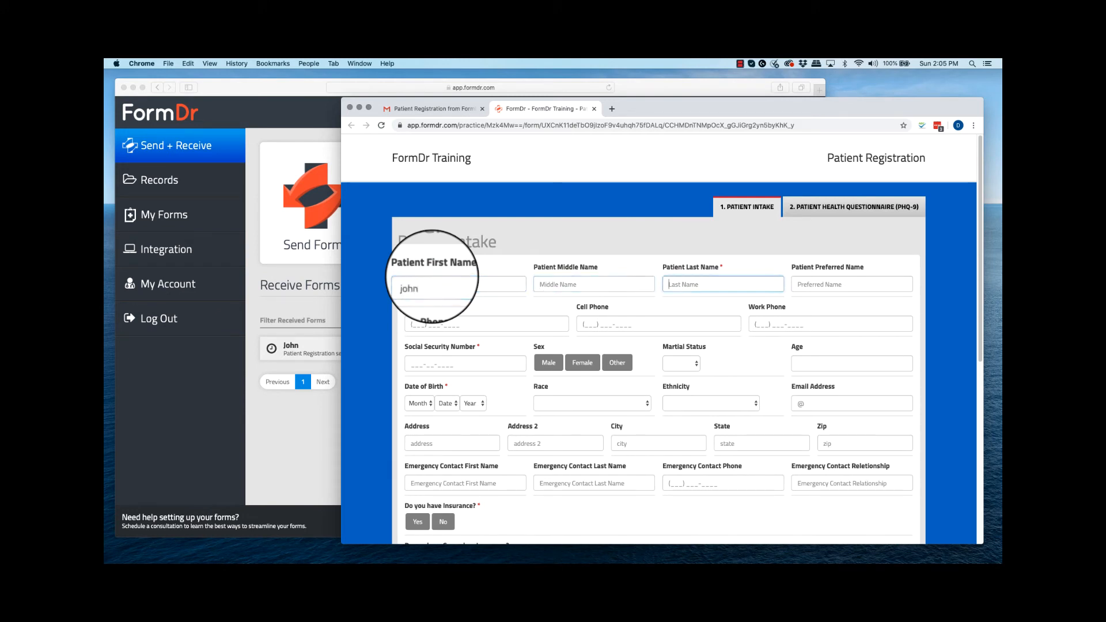
{"action": "scroll", "coordinate": [428, 281], "scroll_direction": "down", "scroll_amount": 2}
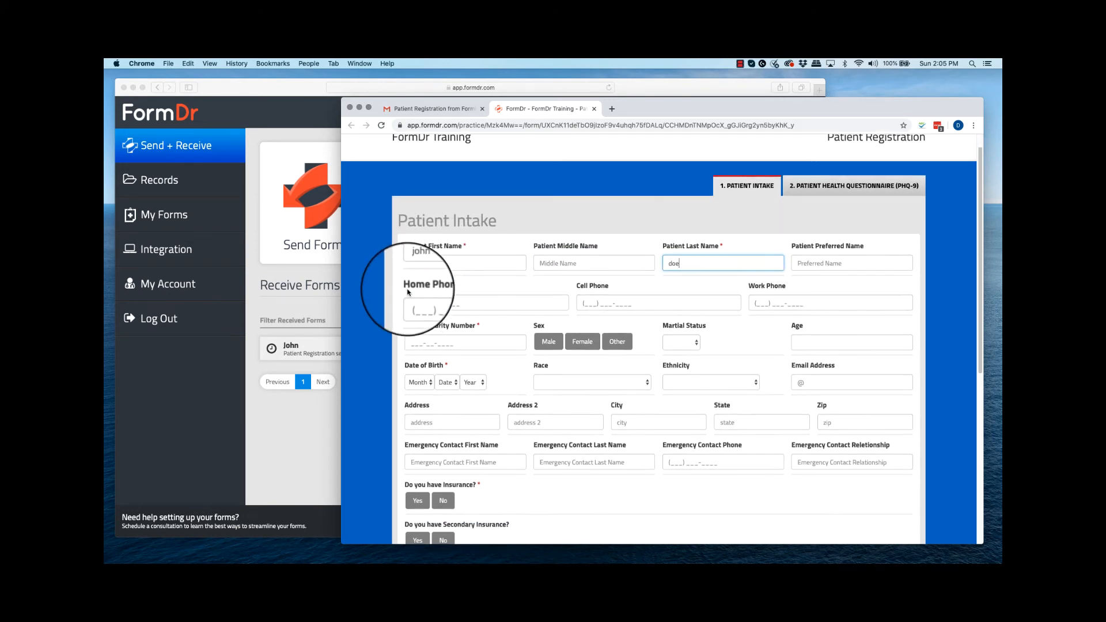
{"action": "left_click", "coordinate": [415, 286]}
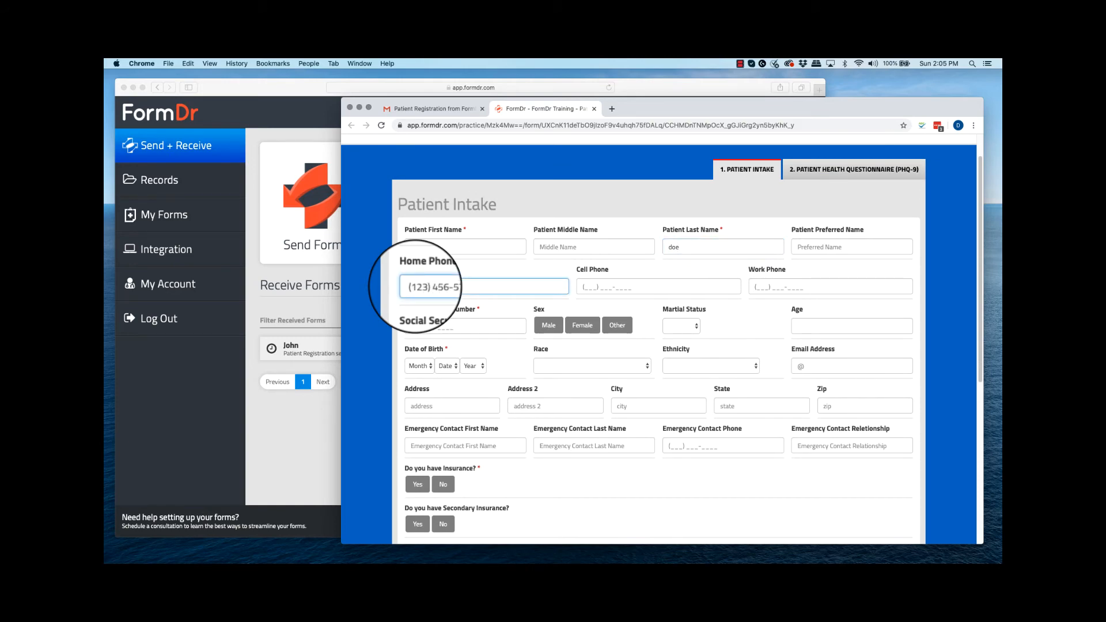
Step: Save the form for continuing later, using the patient's email address and last four Social Security digits, and acknowledge the confirmation
{"action": "scroll", "coordinate": [444, 321], "scroll_direction": "down", "scroll_amount": 10}
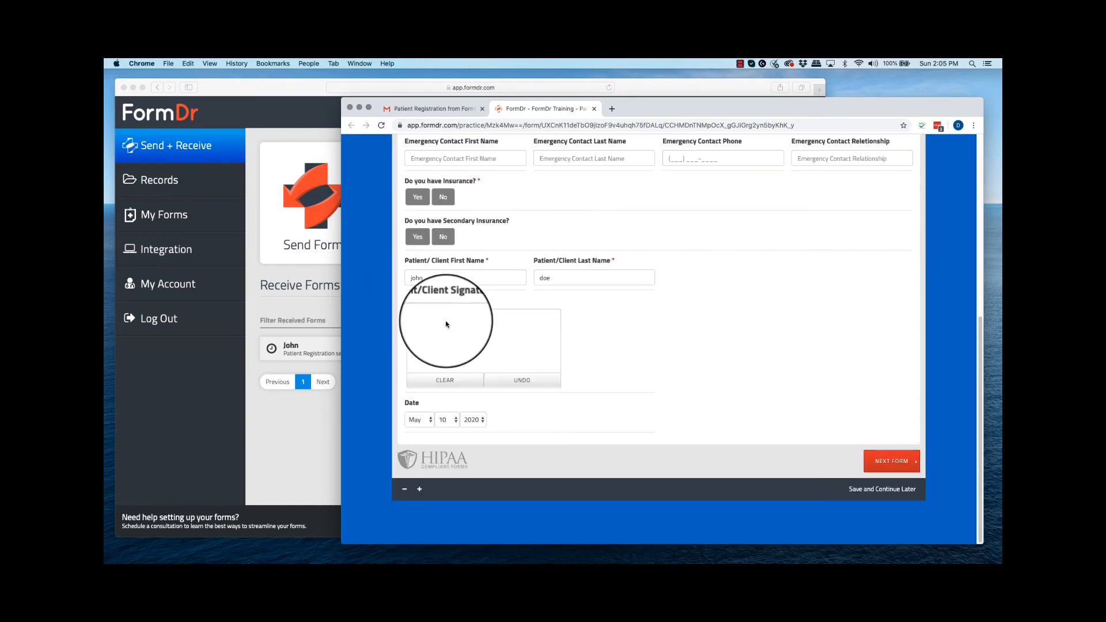
{"action": "left_click", "coordinate": [904, 489]}
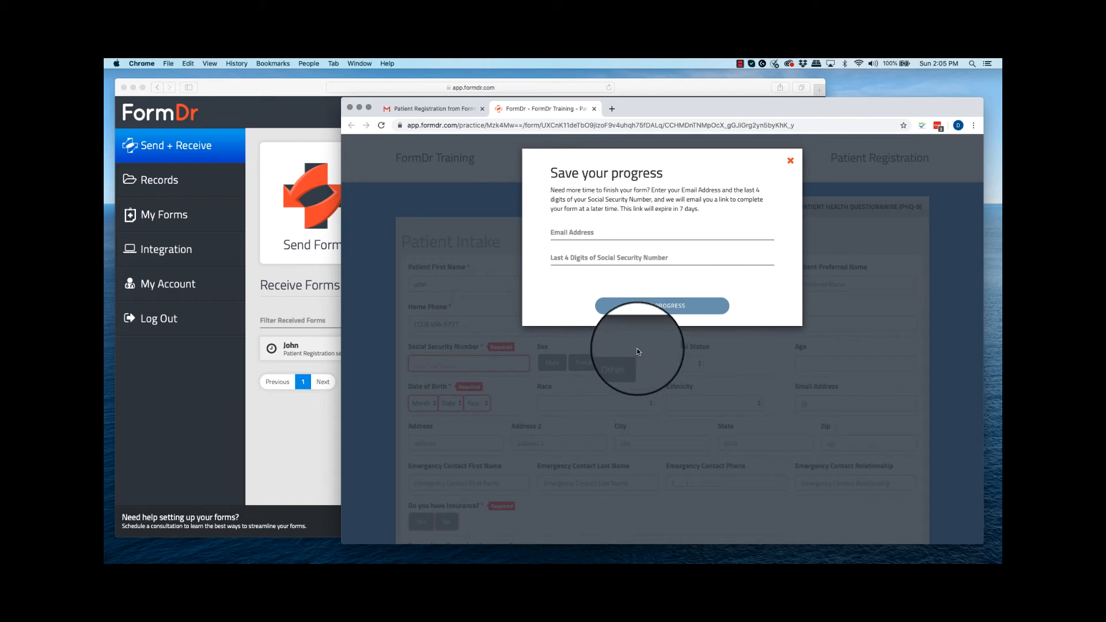
{"action": "left_click", "coordinate": [579, 233]}
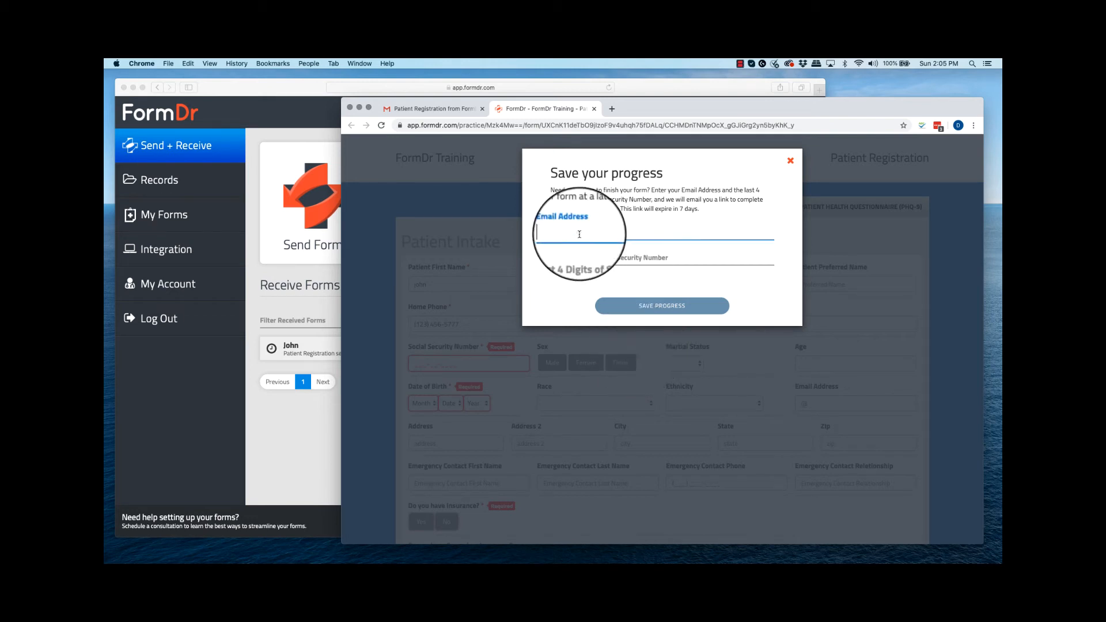
{"action": "left_click", "coordinate": [573, 259]}
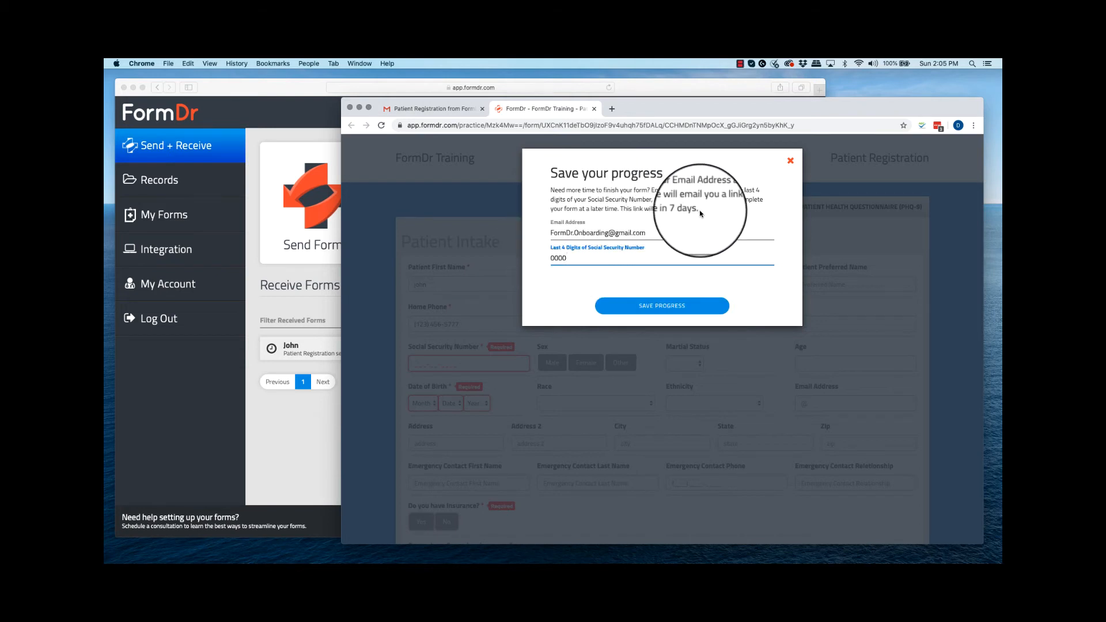
{"action": "left_click_drag", "start_coordinate": [699, 209], "coordinate": [619, 210]}
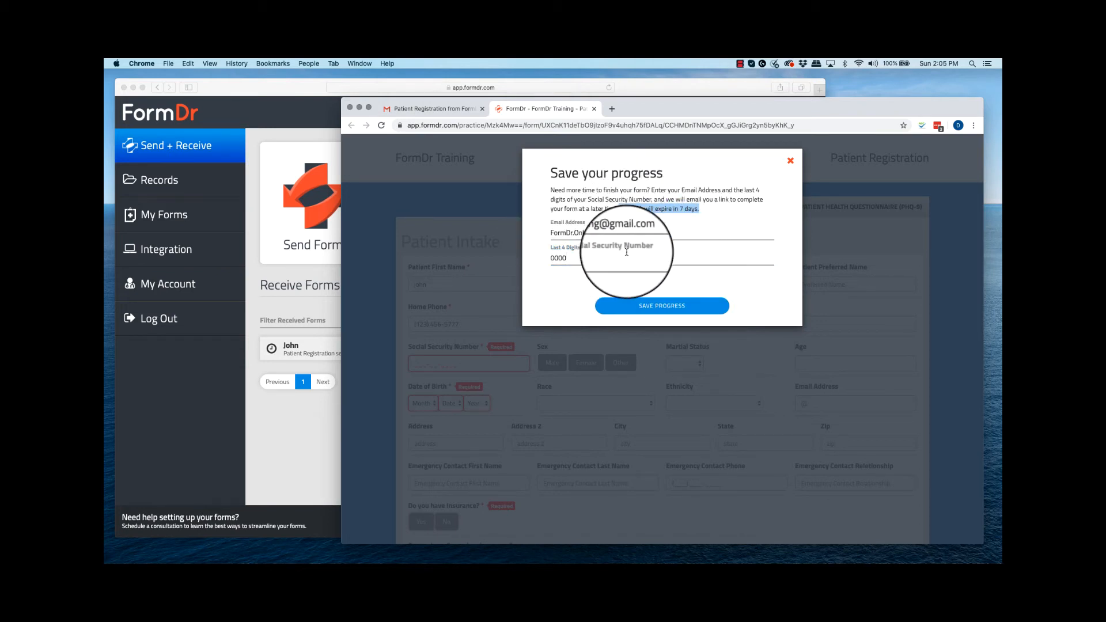
{"action": "left_click", "coordinate": [636, 305]}
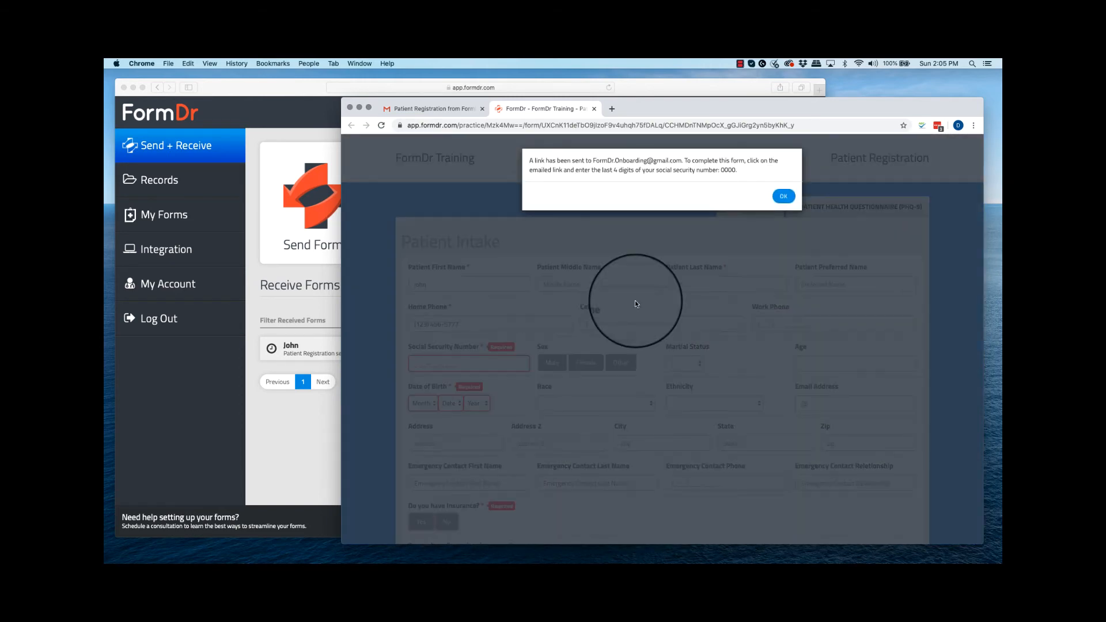
{"action": "left_click", "coordinate": [783, 192]}
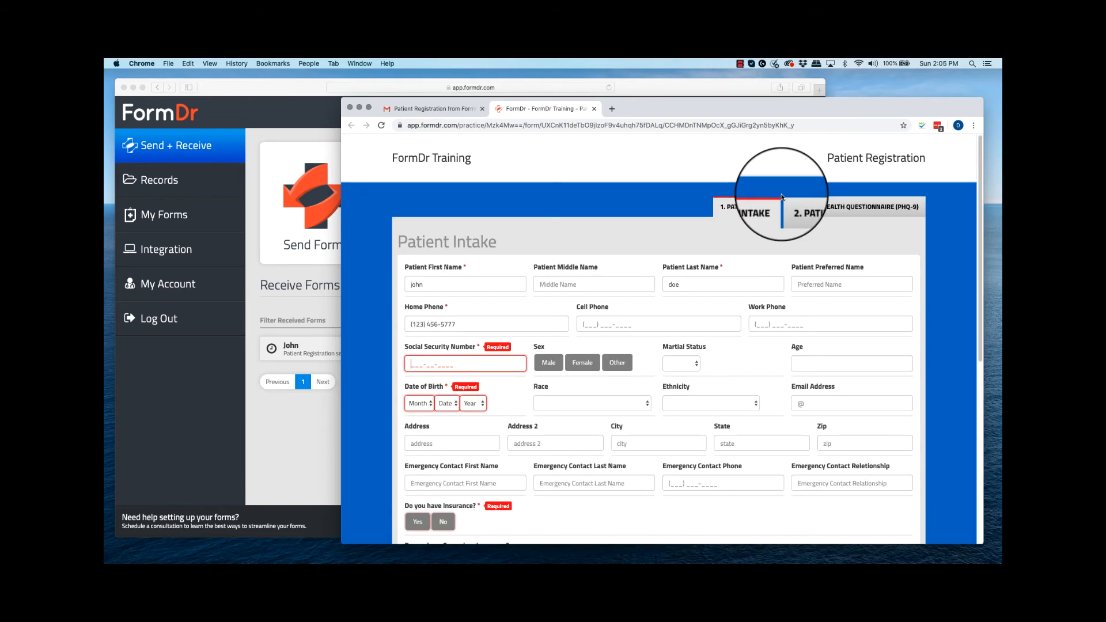
Step: Check the Gmail inbox for the completion link, switch to FormDr in Safari and reload the page to check the packet's saved progress status
{"action": "left_click", "coordinate": [414, 111]}
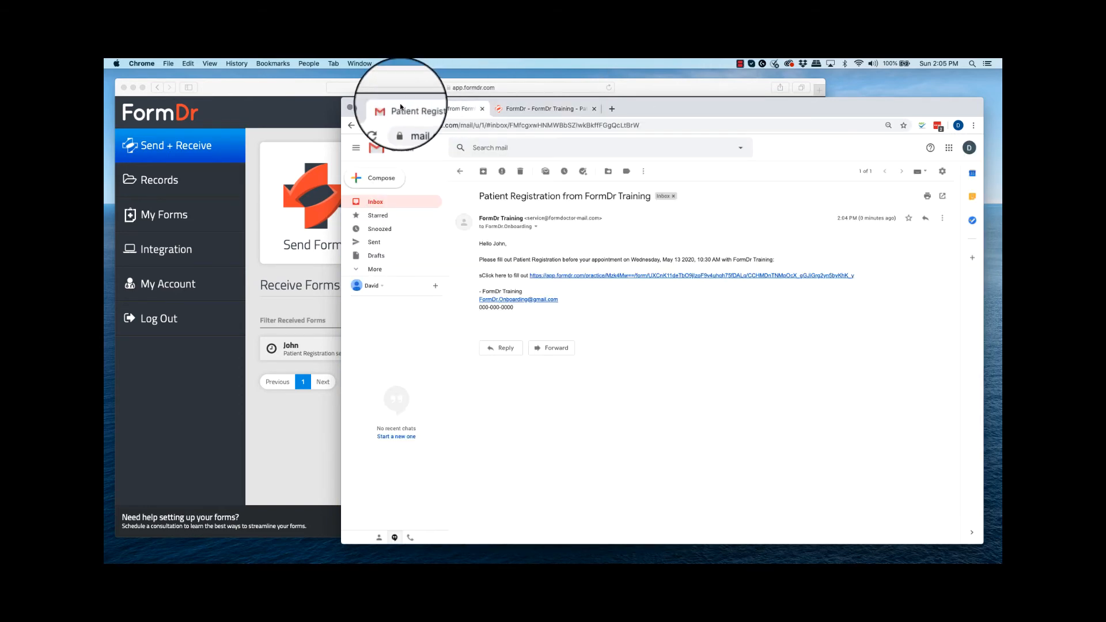
{"action": "left_click", "coordinate": [368, 201]}
{"action": "left_click", "coordinate": [243, 115]}
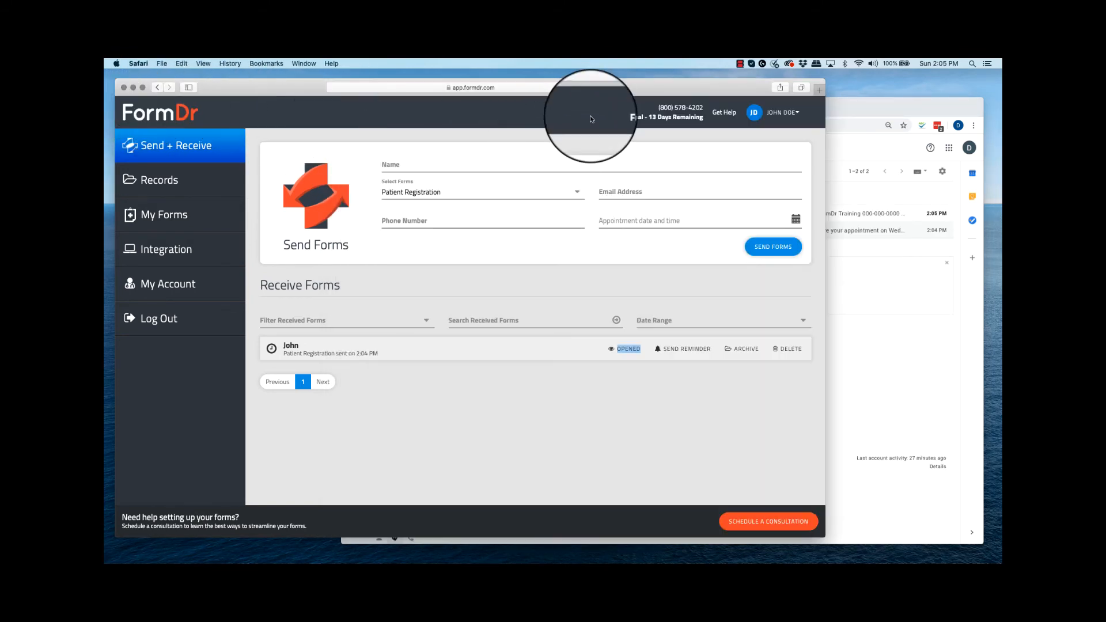
{"action": "left_click", "coordinate": [609, 88]}
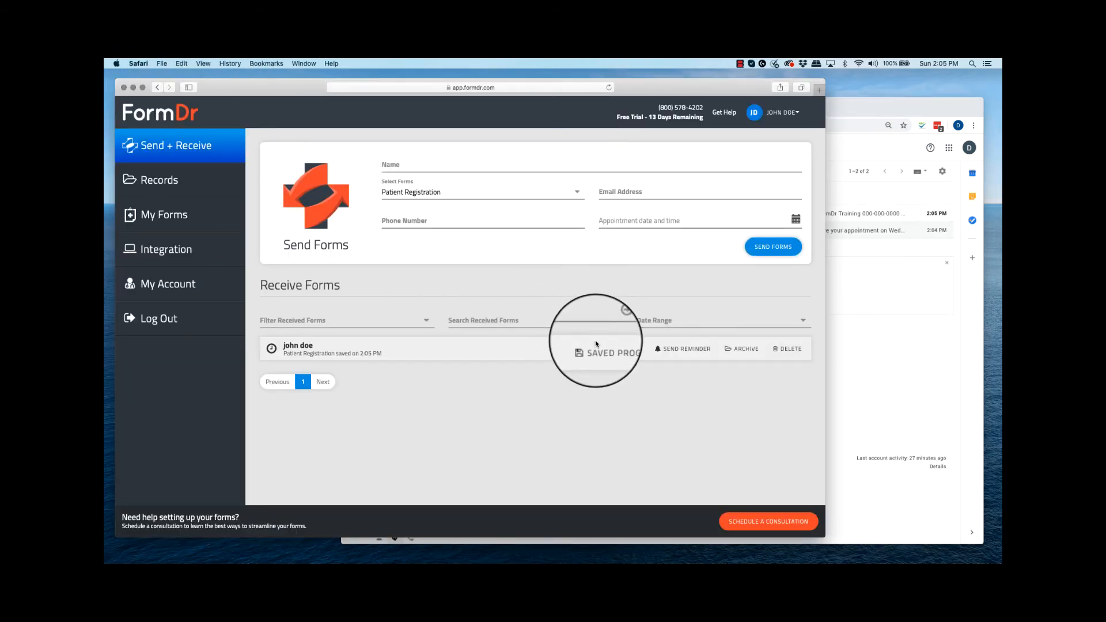
{"action": "left_click_drag", "start_coordinate": [642, 353], "coordinate": [593, 356]}
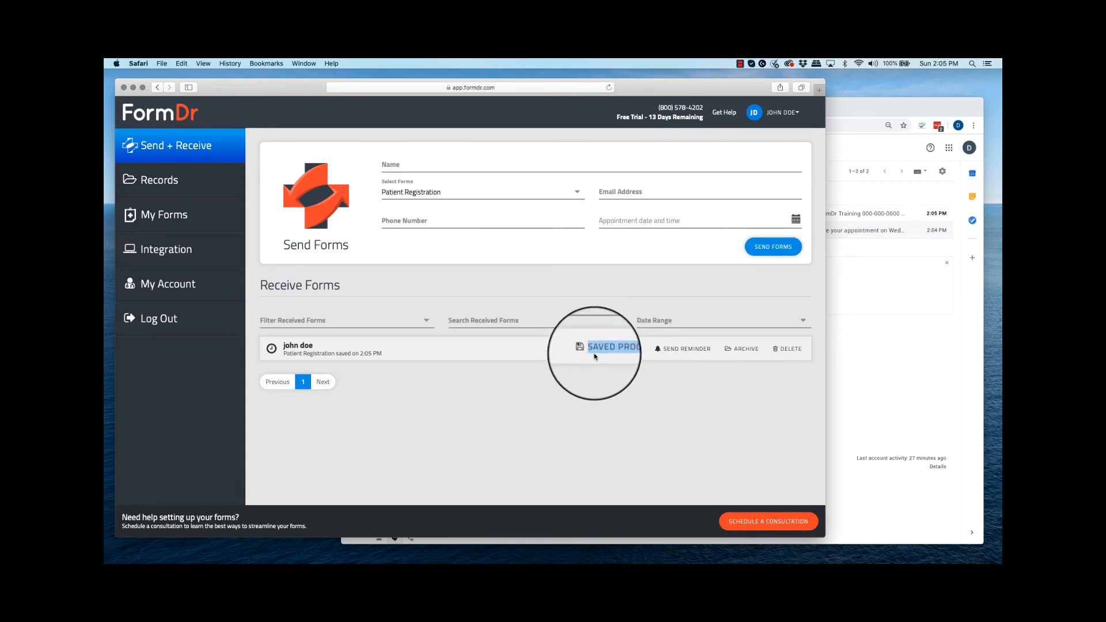
Step: Expand the saved Patient Registration packet, review the patient's partly filled Patient Intake answers and collapse it again
{"action": "left_click", "coordinate": [554, 350]}
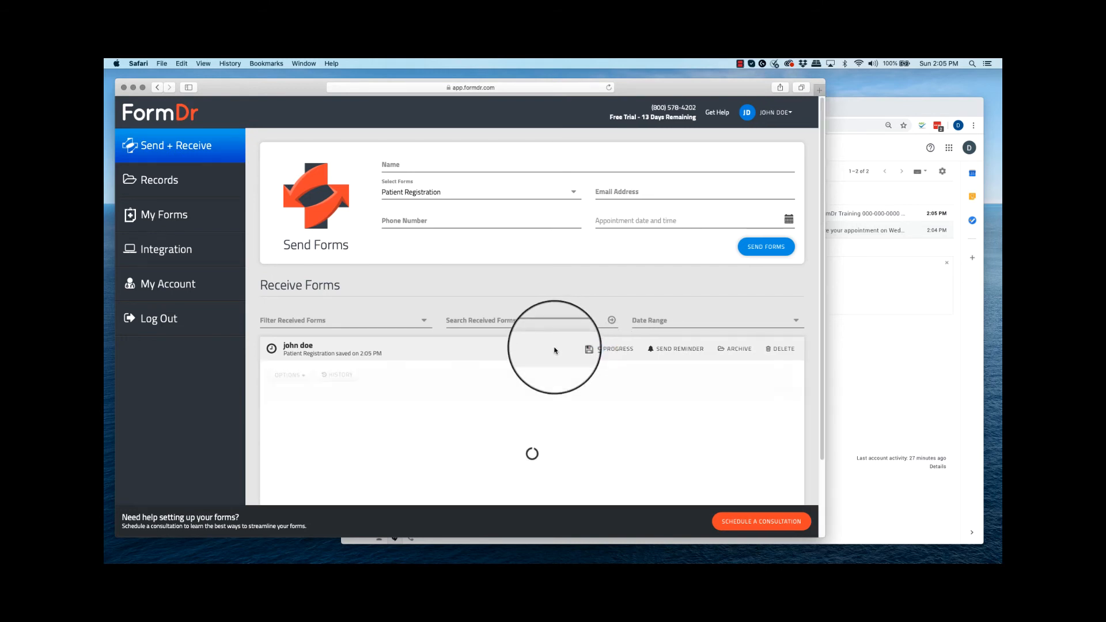
{"action": "scroll", "coordinate": [552, 351], "scroll_direction": "down", "scroll_amount": 2}
{"action": "scroll", "coordinate": [553, 350], "scroll_direction": "down", "scroll_amount": 2}
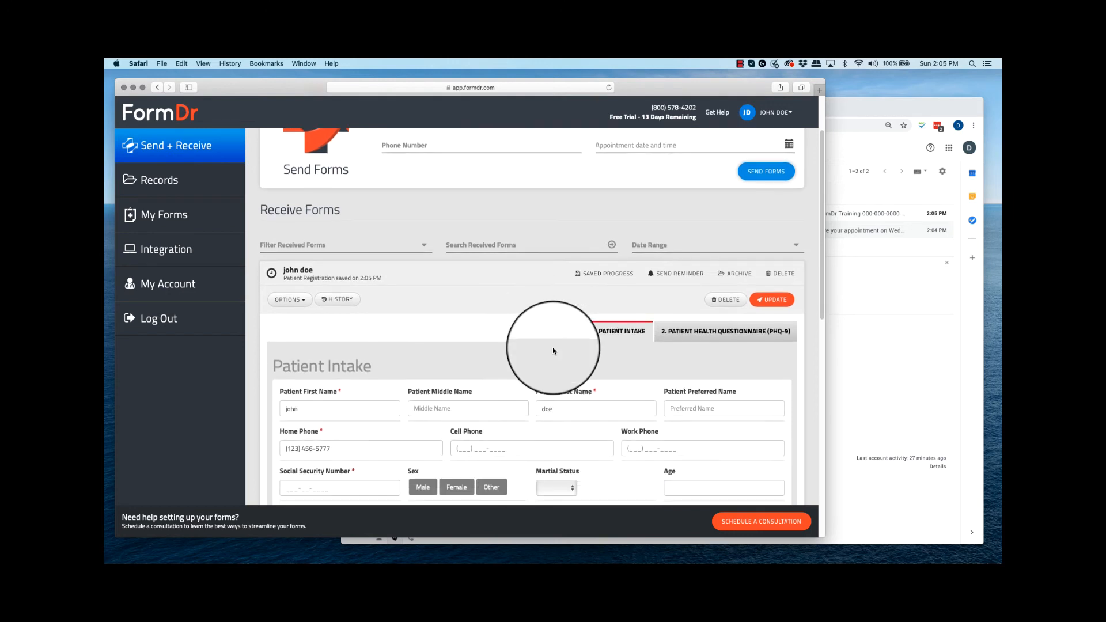
{"action": "left_click", "coordinate": [553, 397]}
{"action": "left_click_drag", "start_coordinate": [553, 397], "coordinate": [536, 395]}
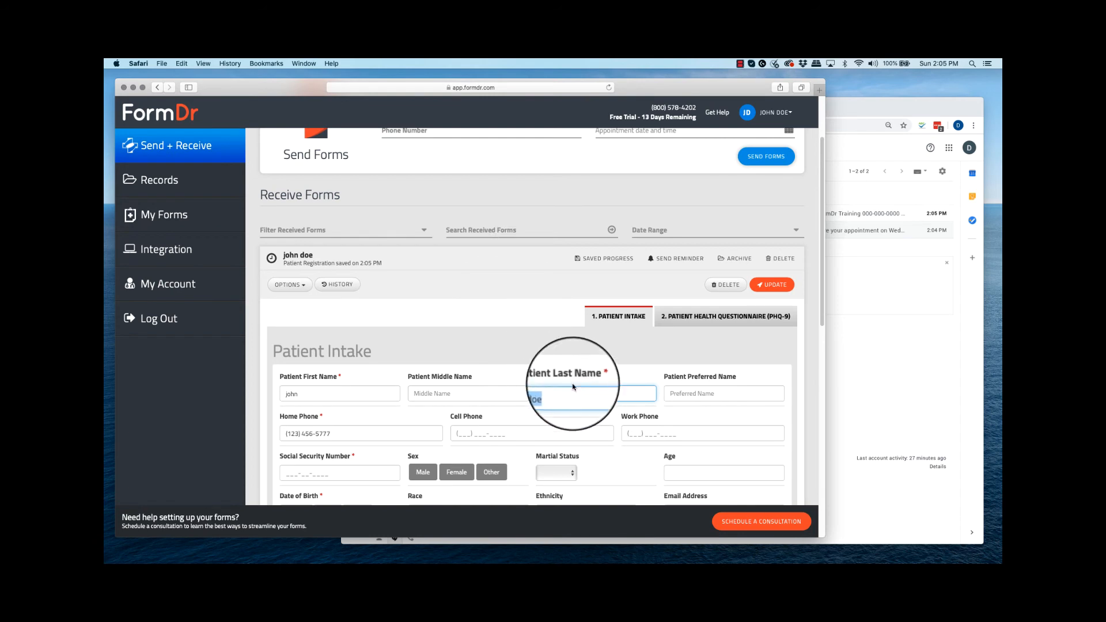
{"action": "scroll", "coordinate": [567, 382], "scroll_direction": "down", "scroll_amount": 3}
{"action": "scroll", "coordinate": [572, 389], "scroll_direction": "up", "scroll_amount": 3}
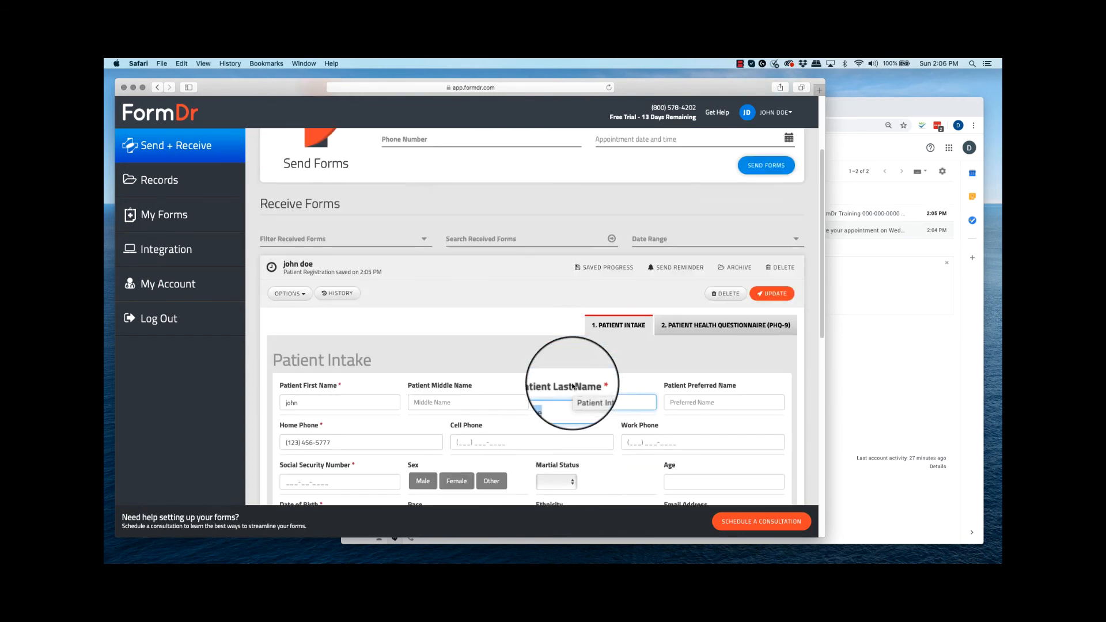
{"action": "left_click", "coordinate": [556, 271]}
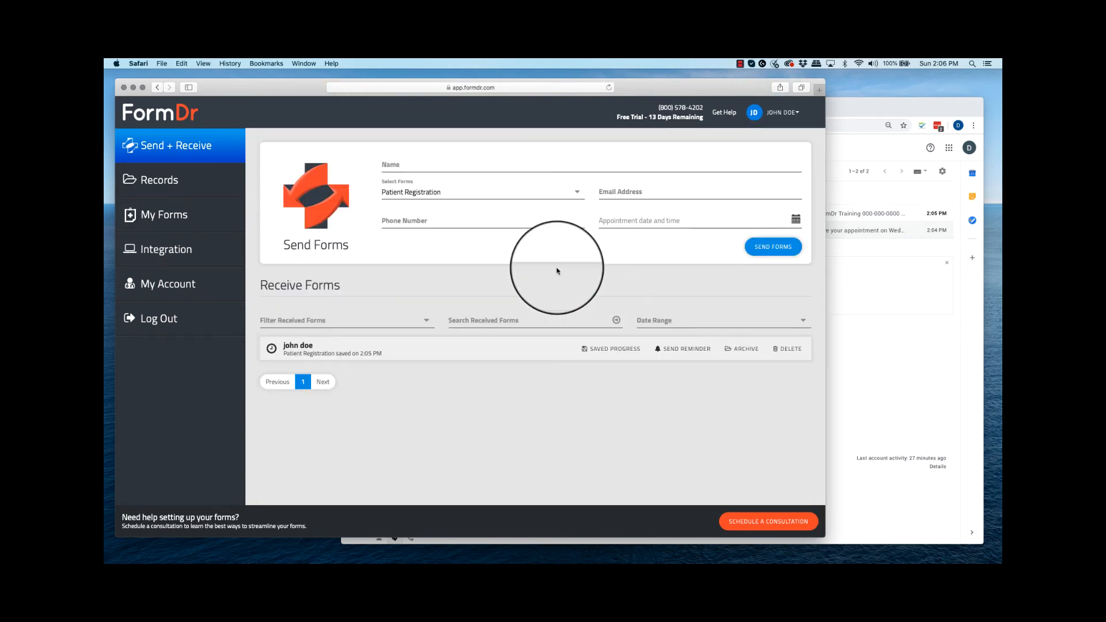
Step: Switch to Gmail in Chrome, follow the link in the "Link to complete your form" email and resume the form with the last four Social Security digits
{"action": "left_click", "coordinate": [853, 108]}
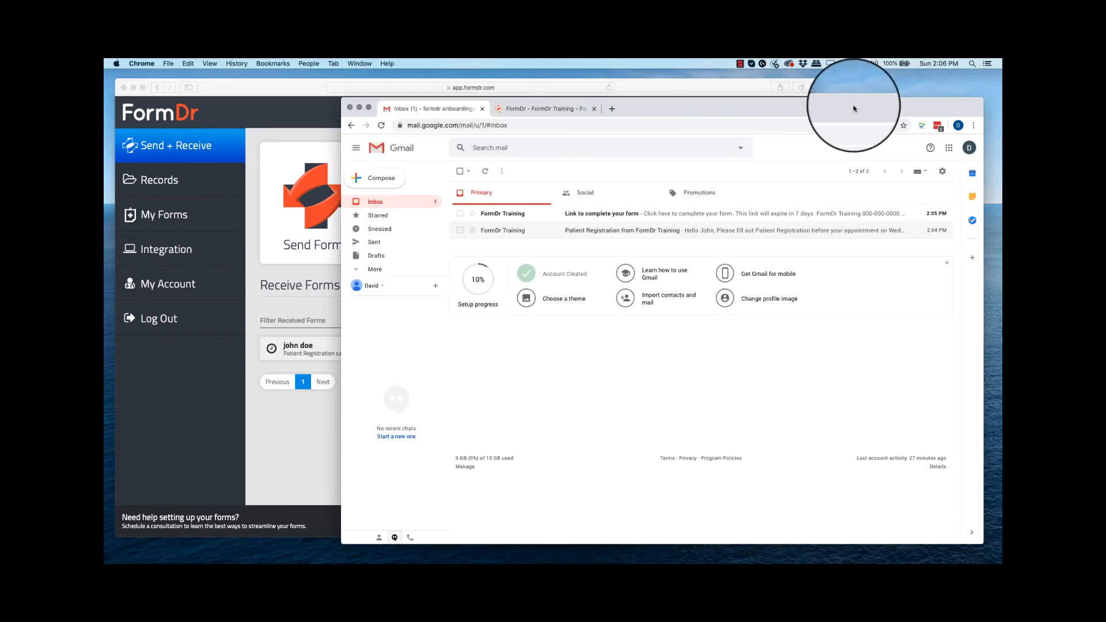
{"action": "left_click", "coordinate": [510, 219]}
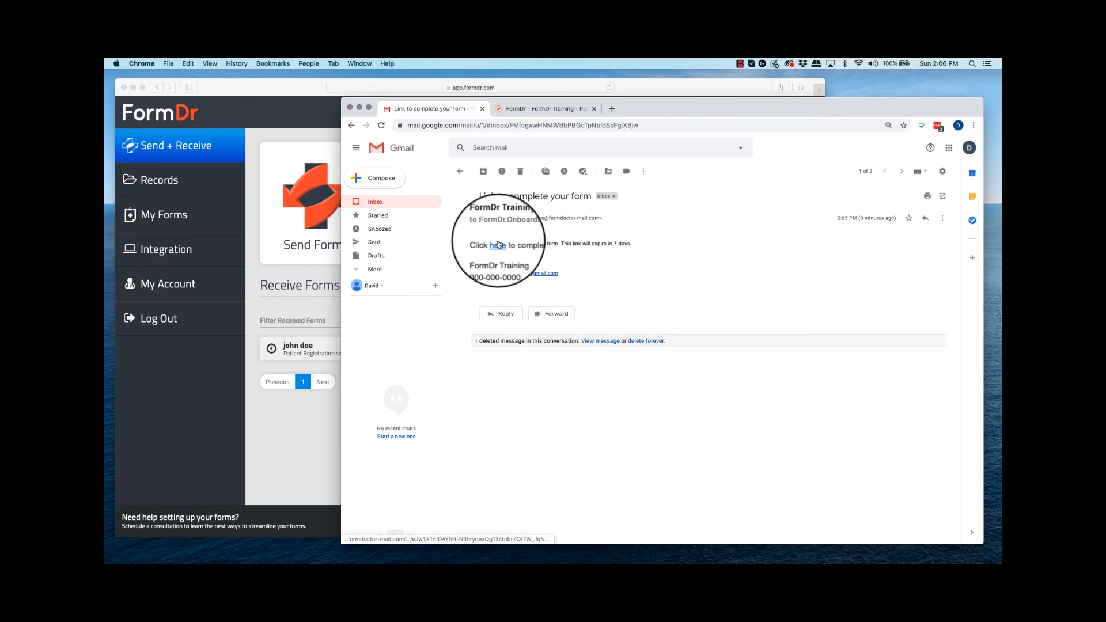
{"action": "left_click", "coordinate": [499, 244]}
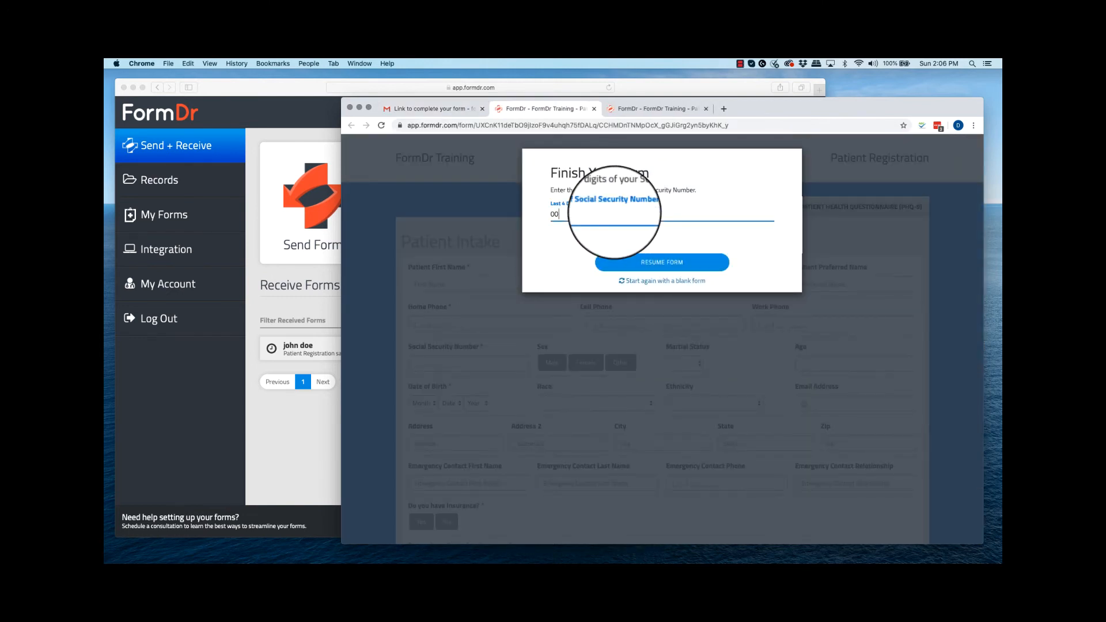
{"action": "left_click", "coordinate": [661, 262]}
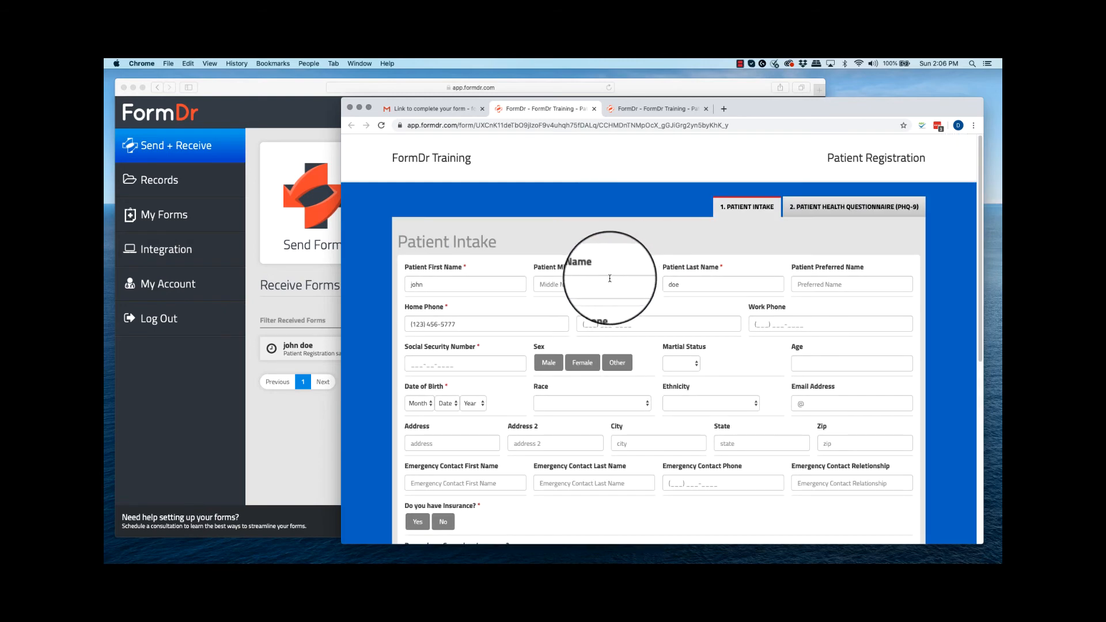
Step: Fill in the patient's Social Security number and date of birth on the Patient Intake form
{"action": "scroll", "coordinate": [423, 311], "scroll_direction": "down", "scroll_amount": 2}
{"action": "left_click", "coordinate": [414, 301]}
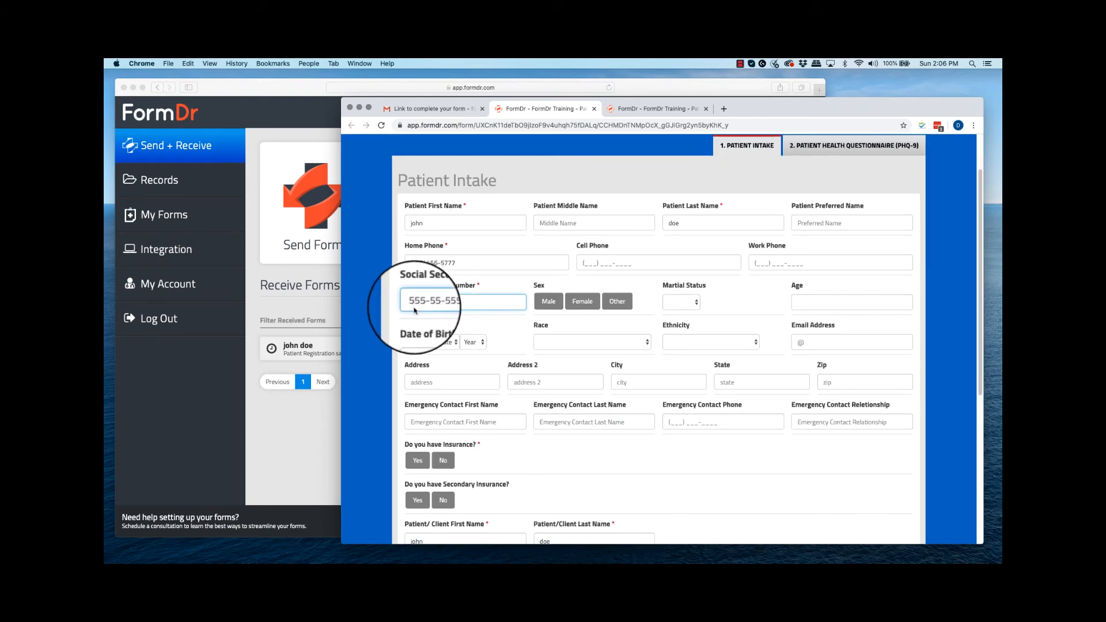
{"action": "left_click", "coordinate": [414, 343]}
{"action": "left_click", "coordinate": [417, 360]}
{"action": "left_click", "coordinate": [452, 343]}
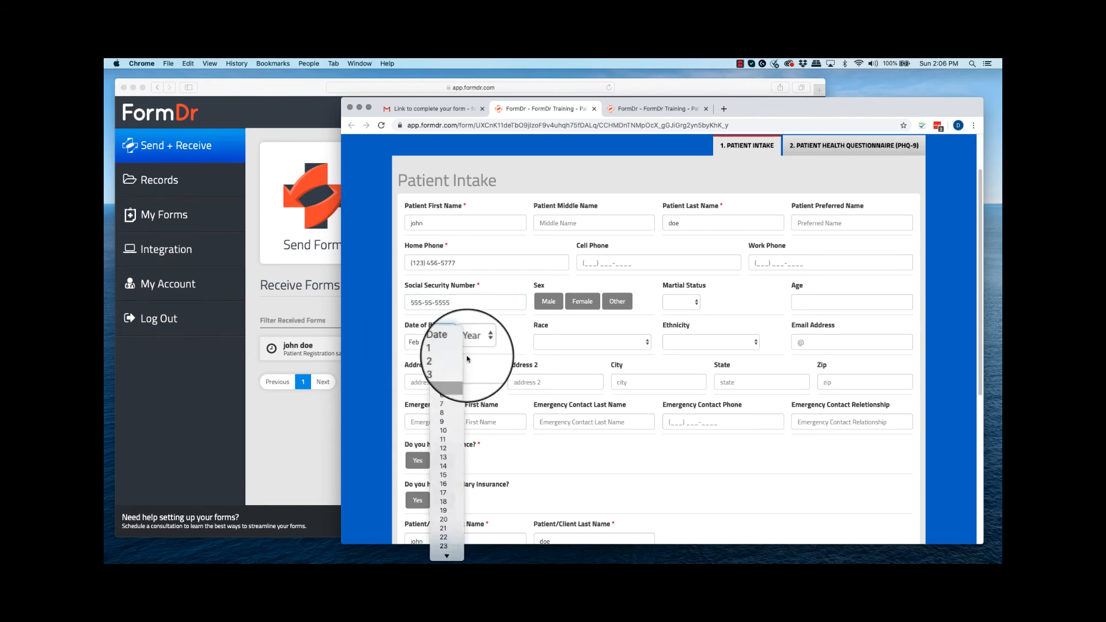
{"action": "left_click", "coordinate": [443, 387]}
{"action": "left_click", "coordinate": [473, 342]}
{"action": "left_click", "coordinate": [483, 376]}
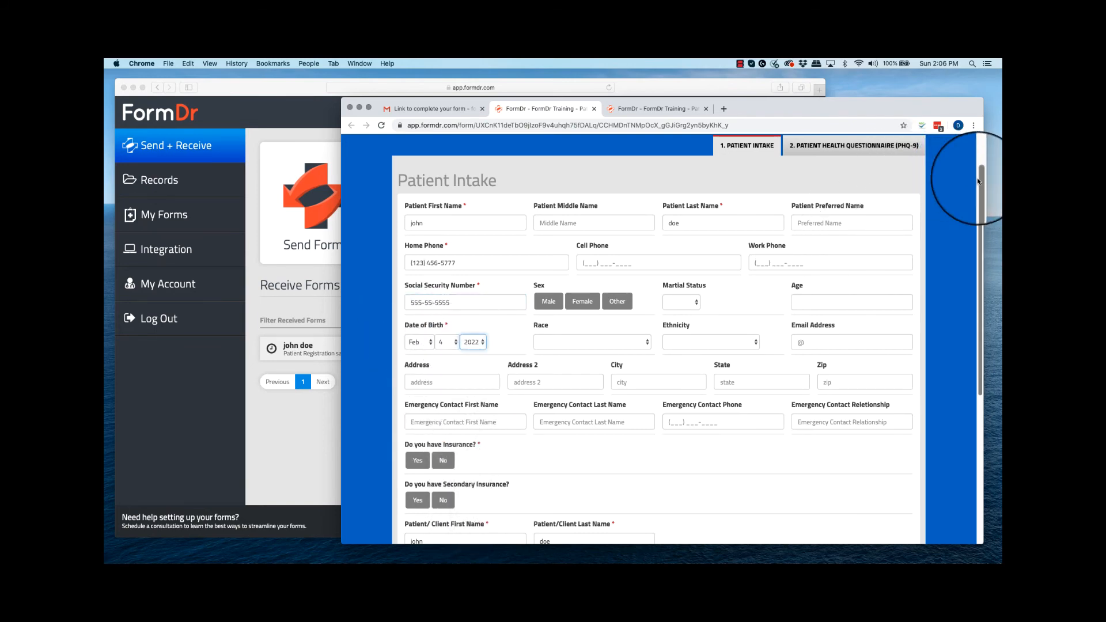
Step: Answer No to having insurance, sign the Patient Intake form and continue to the next form
{"action": "left_click_drag", "start_coordinate": [978, 178], "coordinate": [978, 325]}
{"action": "left_click", "coordinate": [439, 208]}
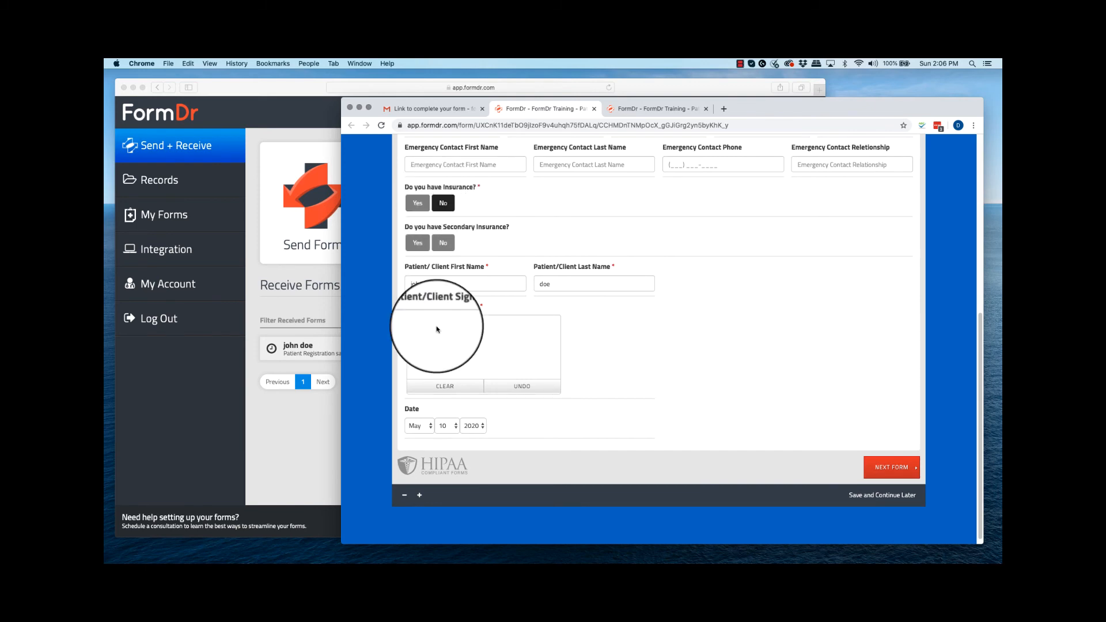
{"action": "mouse_move", "coordinate": [443, 350]}
{"action": "left_mouse_down"}
{"action": "mouse_move", "coordinate": [469, 331]}
{"action": "mouse_move", "coordinate": [469, 365]}
{"action": "mouse_move", "coordinate": [495, 345]}
{"action": "left_mouse_up"}
{"action": "left_click", "coordinate": [891, 467]}
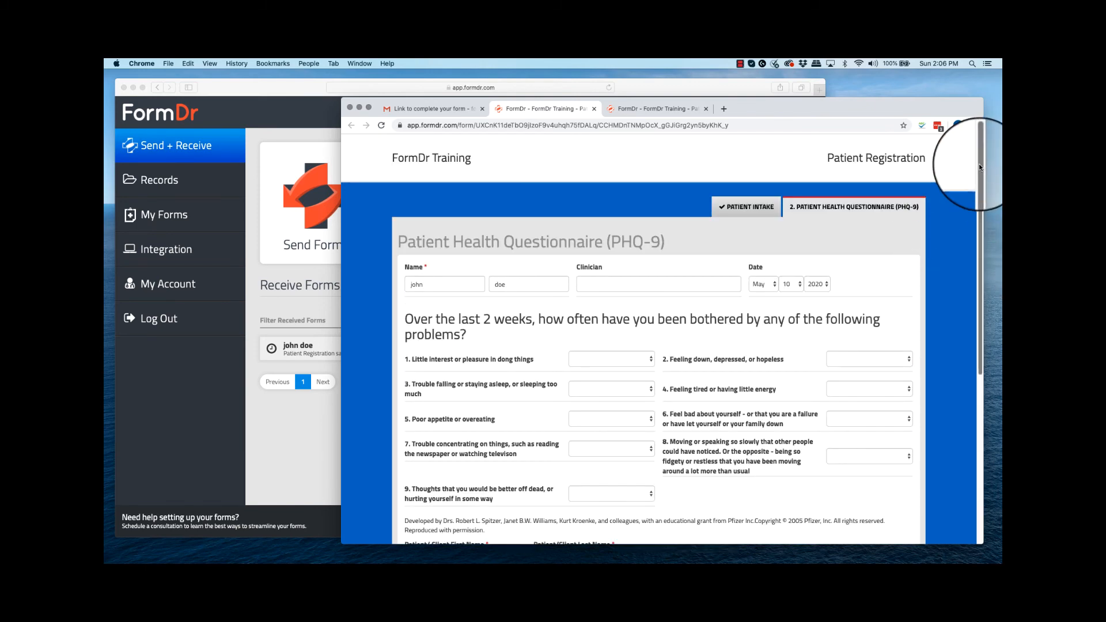
Step: Sign the Patient Health Questionnaire (PHQ-9) and submit the completed packet
{"action": "left_click_drag", "start_coordinate": [979, 155], "coordinate": [978, 320]}
{"action": "mouse_move", "coordinate": [455, 347]}
{"action": "left_mouse_down"}
{"action": "mouse_move", "coordinate": [464, 332]}
{"action": "mouse_move", "coordinate": [502, 331]}
{"action": "left_mouse_up"}
{"action": "left_click", "coordinate": [883, 460]}
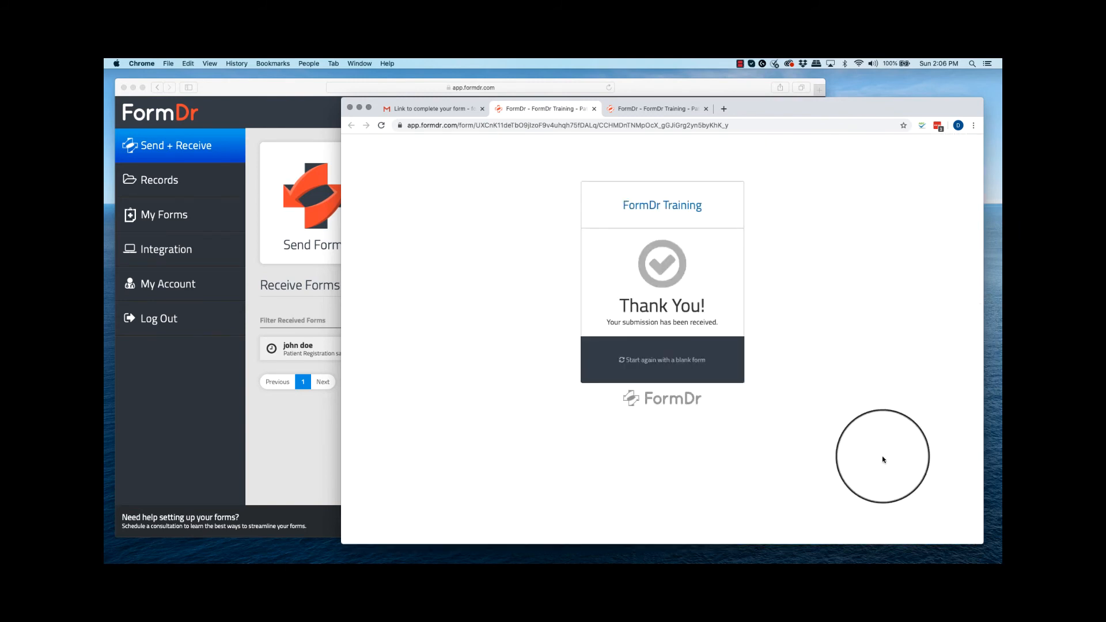
Step: Return to the Gmail inbox and look among the Social messages for FormDr's completed form notification
{"action": "left_click", "coordinate": [432, 109]}
{"action": "left_click", "coordinate": [375, 203]}
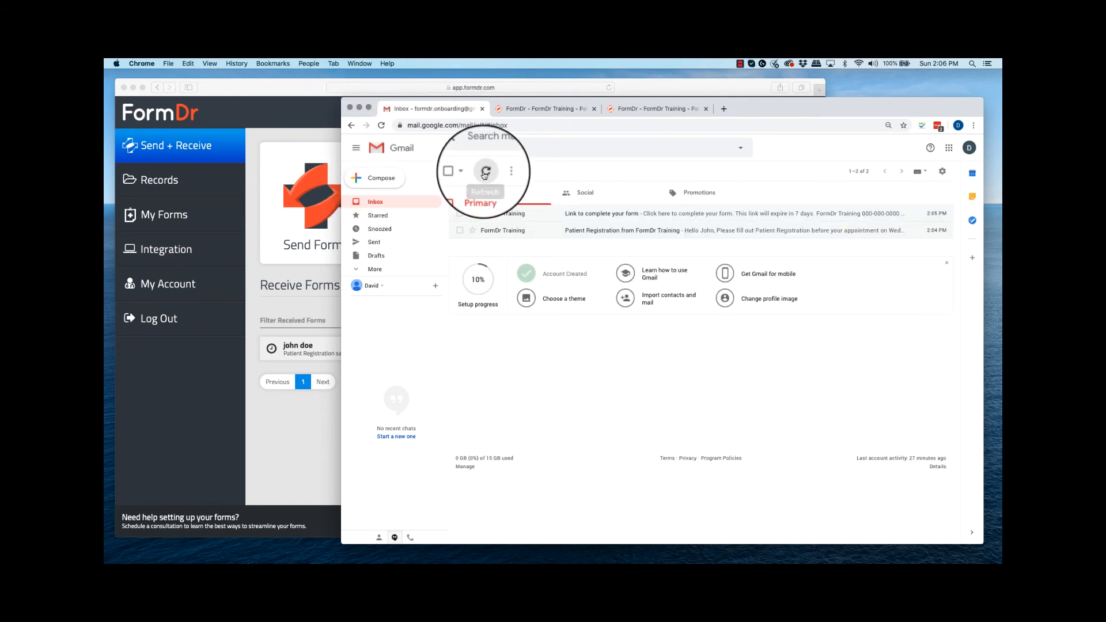
{"action": "left_click", "coordinate": [581, 193]}
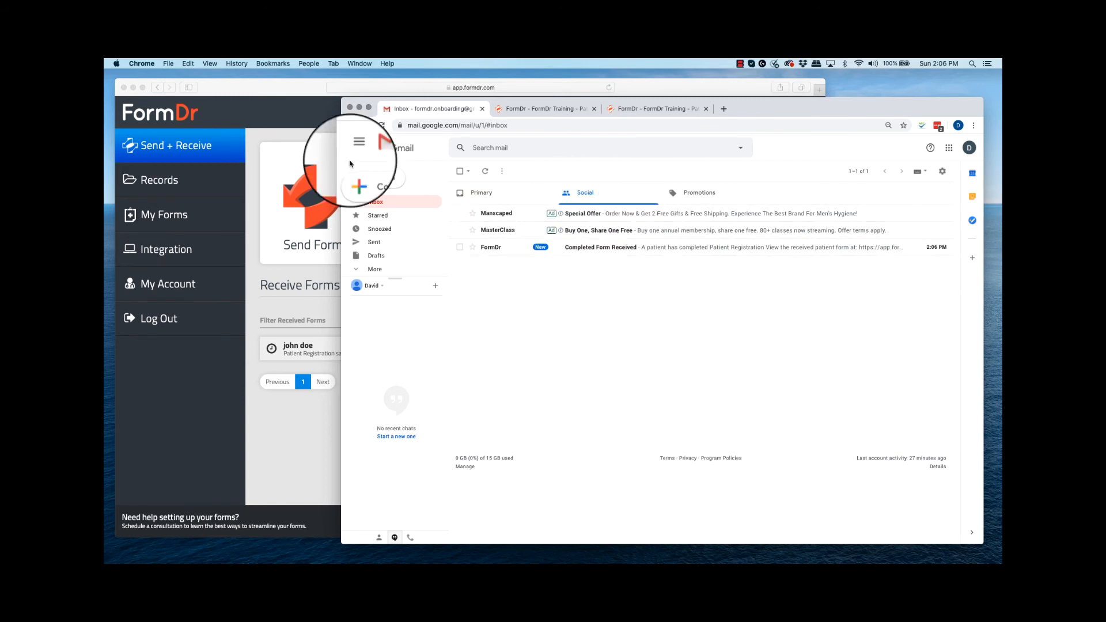
Step: Switch to FormDr in Safari, reload the page to check the packet's completion status and open the completed Patient Registration for editing
{"action": "left_click", "coordinate": [230, 88]}
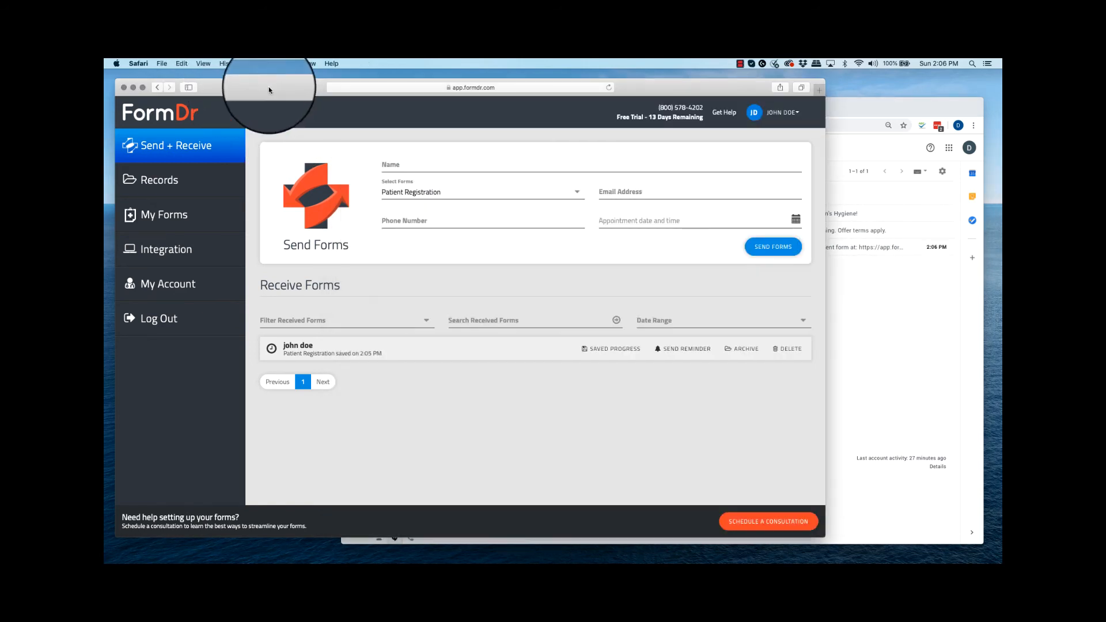
{"action": "left_click", "coordinate": [608, 87]}
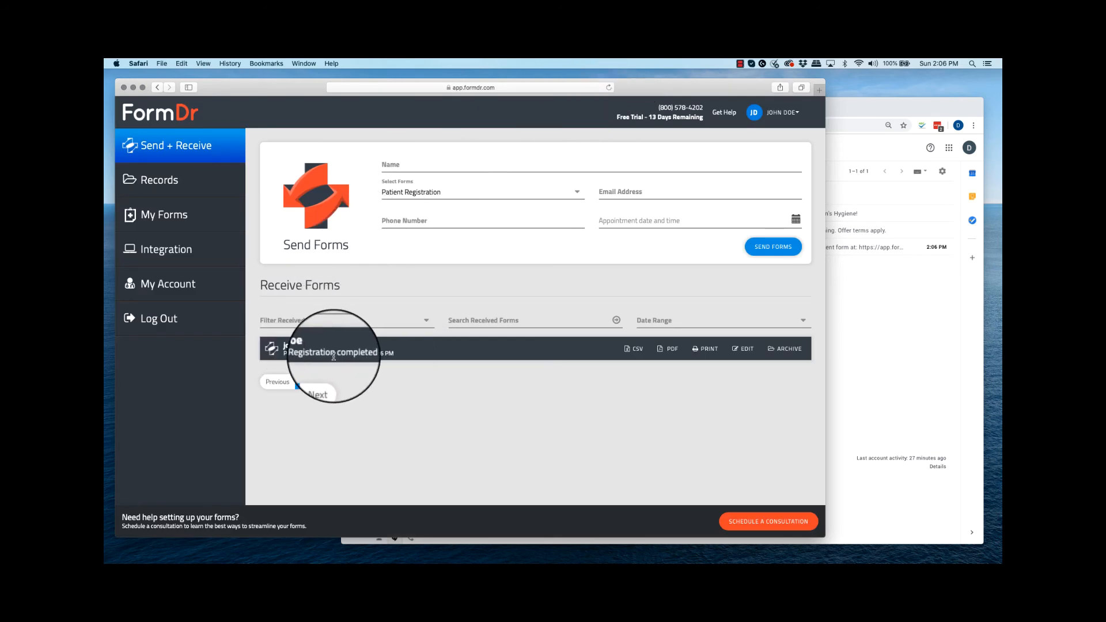
{"action": "left_click_drag", "start_coordinate": [334, 356], "coordinate": [398, 357]}
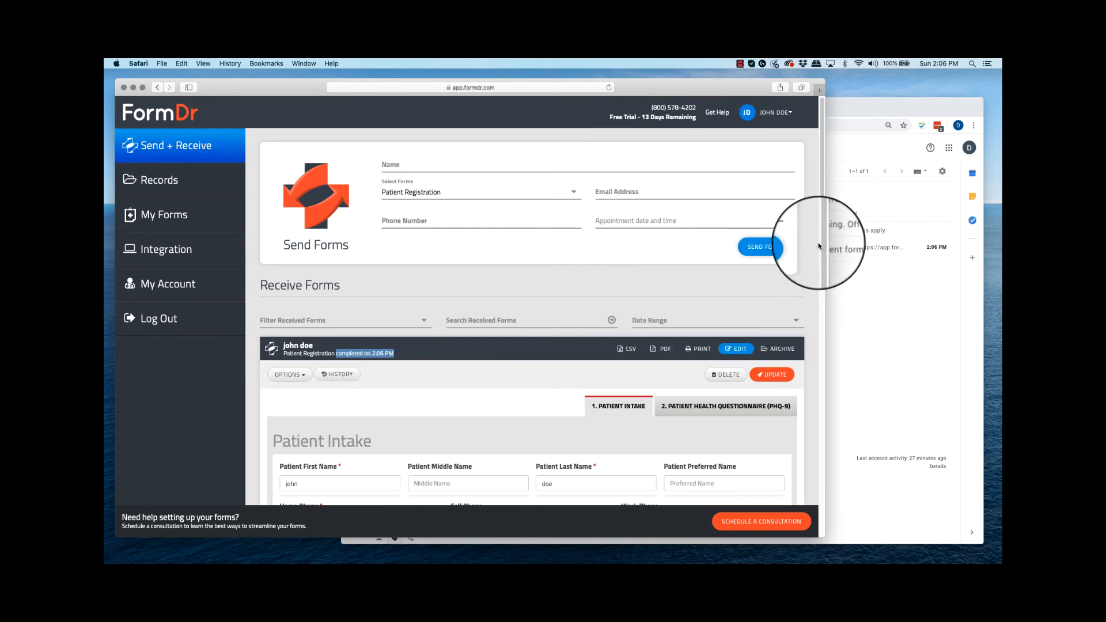
Step: Review the patient's answers in the submitted Patient Intake form, including the home phone, and close the form
{"action": "left_click_drag", "start_coordinate": [823, 231], "coordinate": [822, 321]}
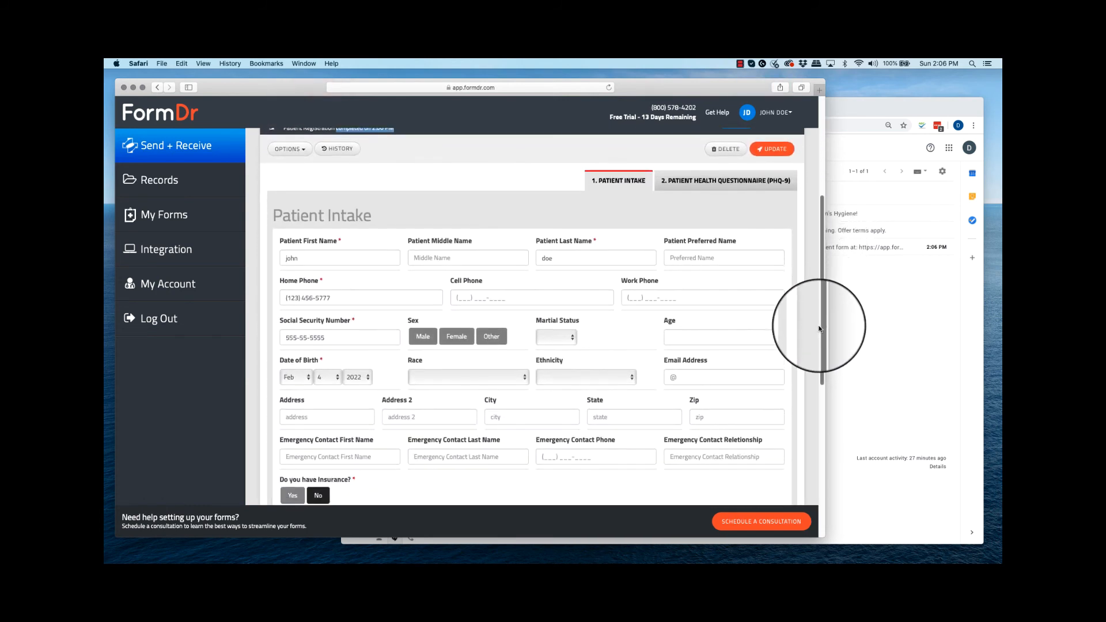
{"action": "left_click_drag", "start_coordinate": [431, 294], "coordinate": [286, 298]}
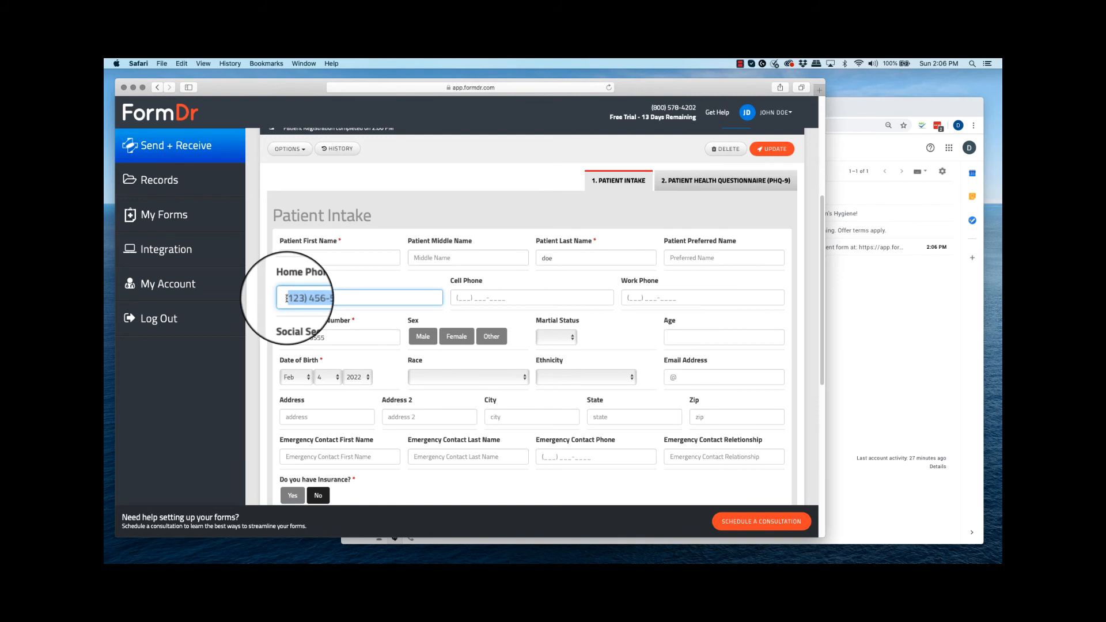
{"action": "scroll", "coordinate": [545, 282], "scroll_direction": "up", "scroll_amount": 4}
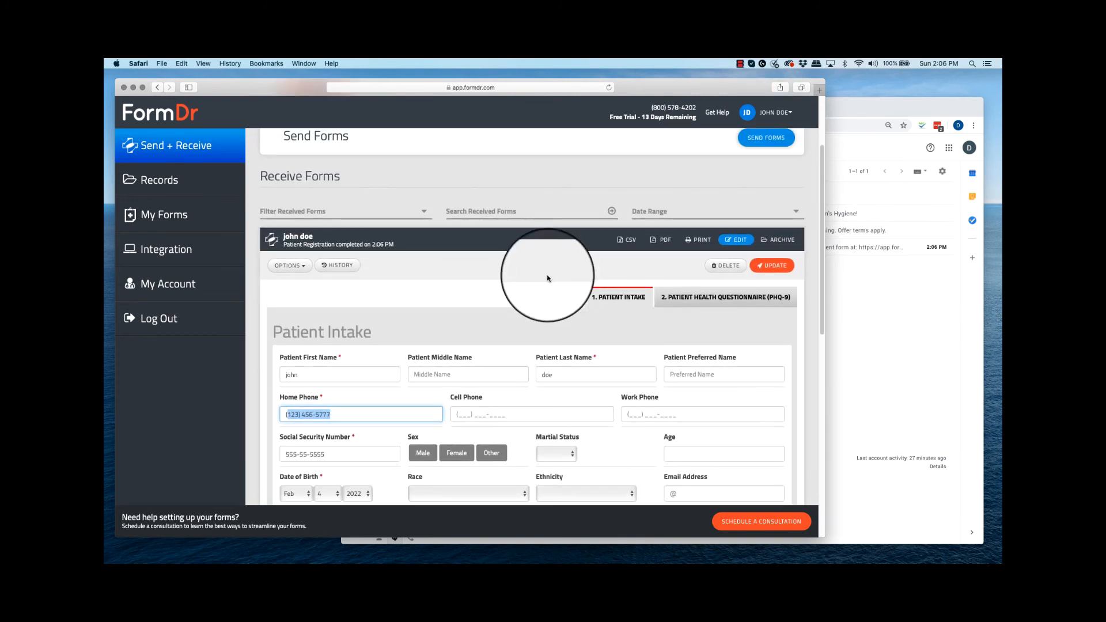
{"action": "left_click", "coordinate": [534, 239]}
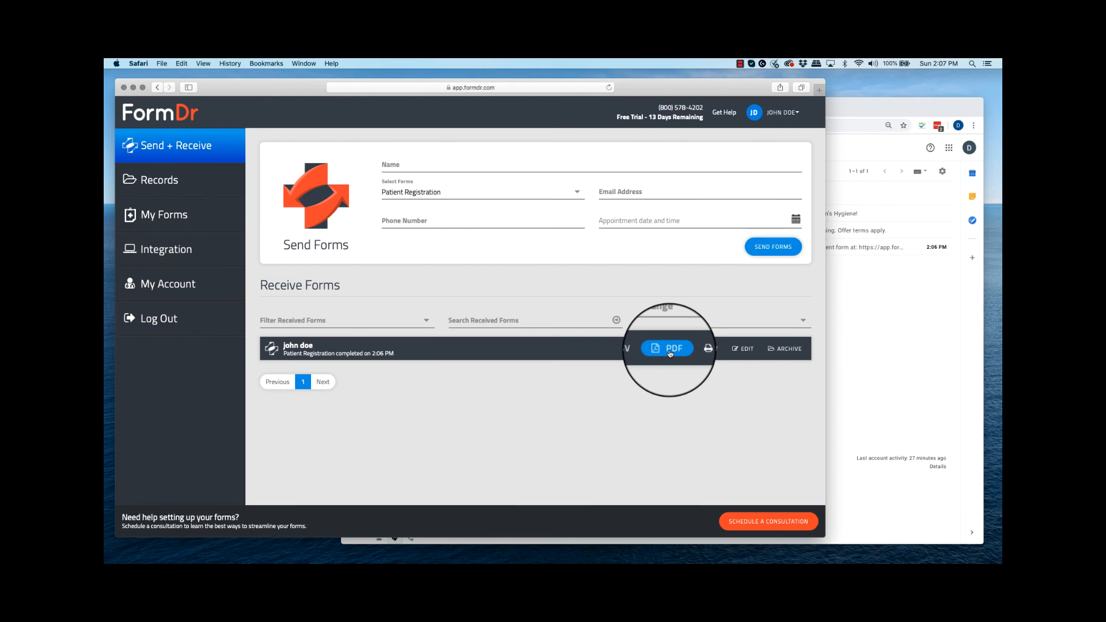
Step: Open the print view of the completed Patient Registration and limit the printable forms to the Patient Health Questionnaire (PHQ-9)
{"action": "left_click", "coordinate": [717, 349]}
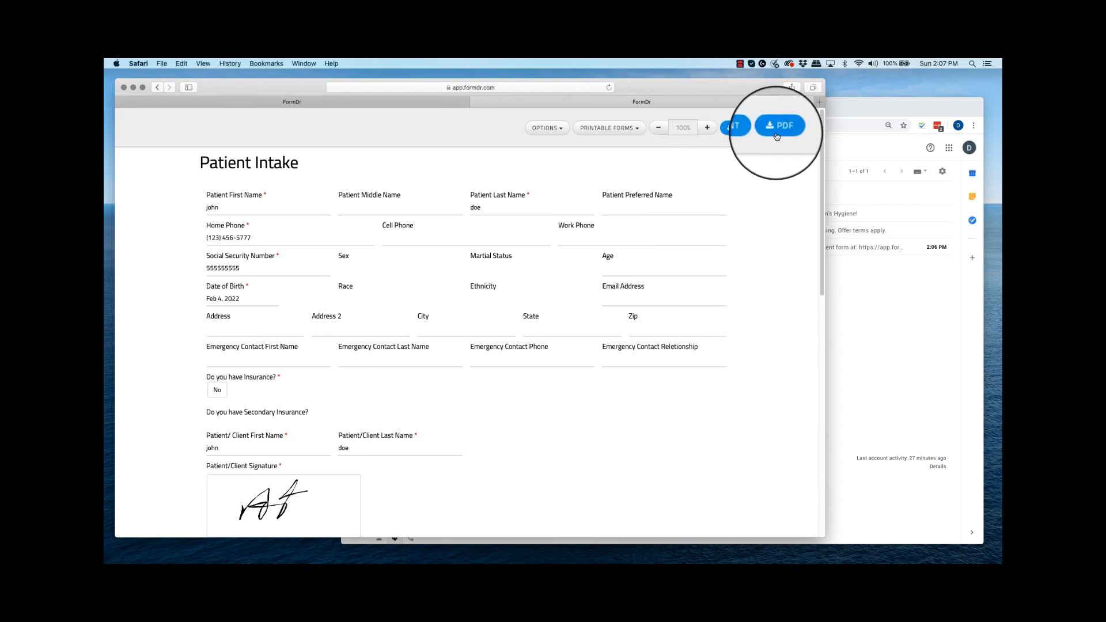
{"action": "left_click", "coordinate": [629, 135]}
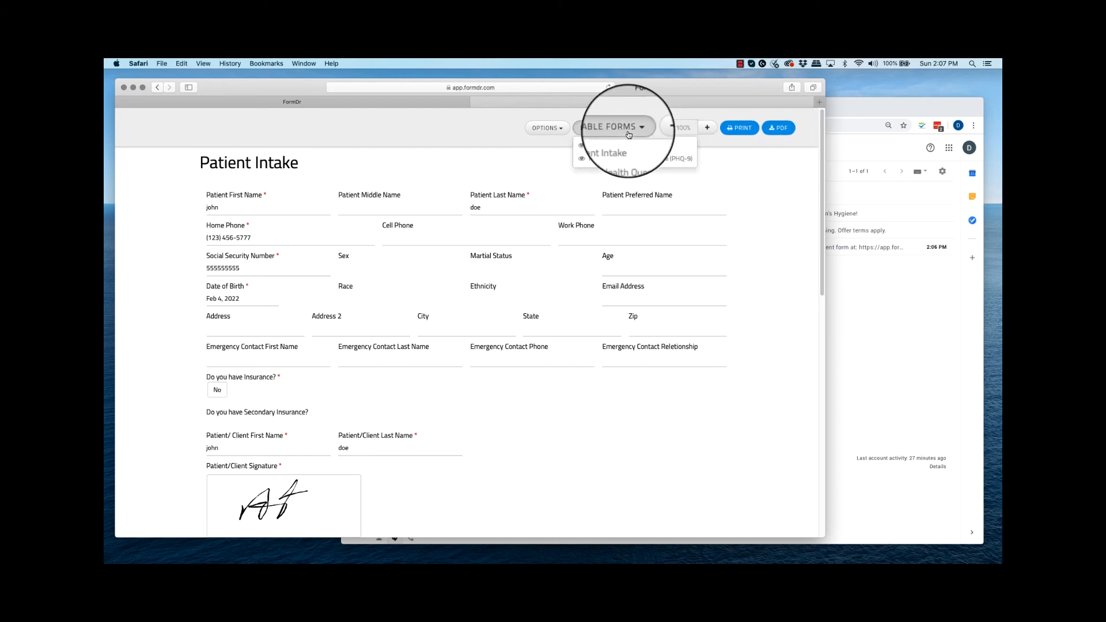
{"action": "left_click", "coordinate": [583, 149]}
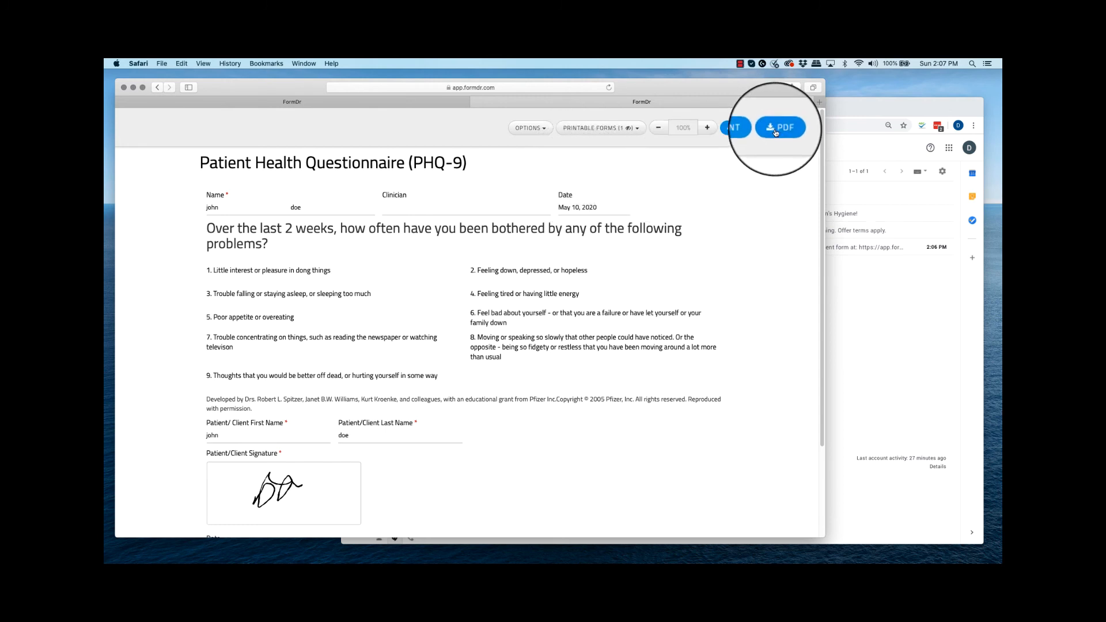
{"action": "left_click", "coordinate": [611, 128]}
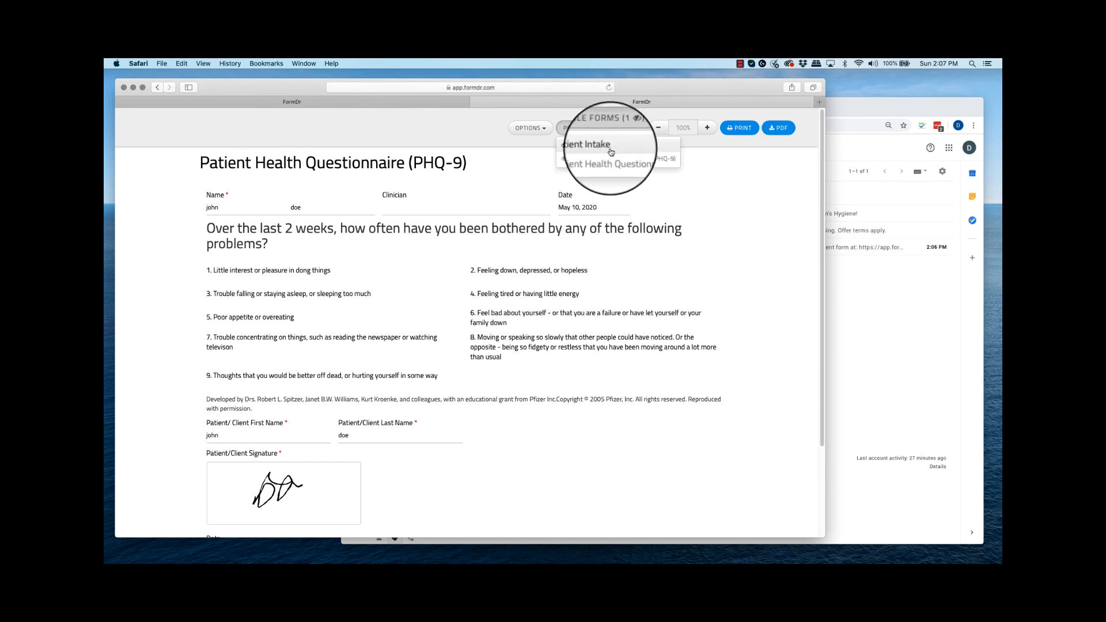
{"action": "left_click", "coordinate": [634, 160]}
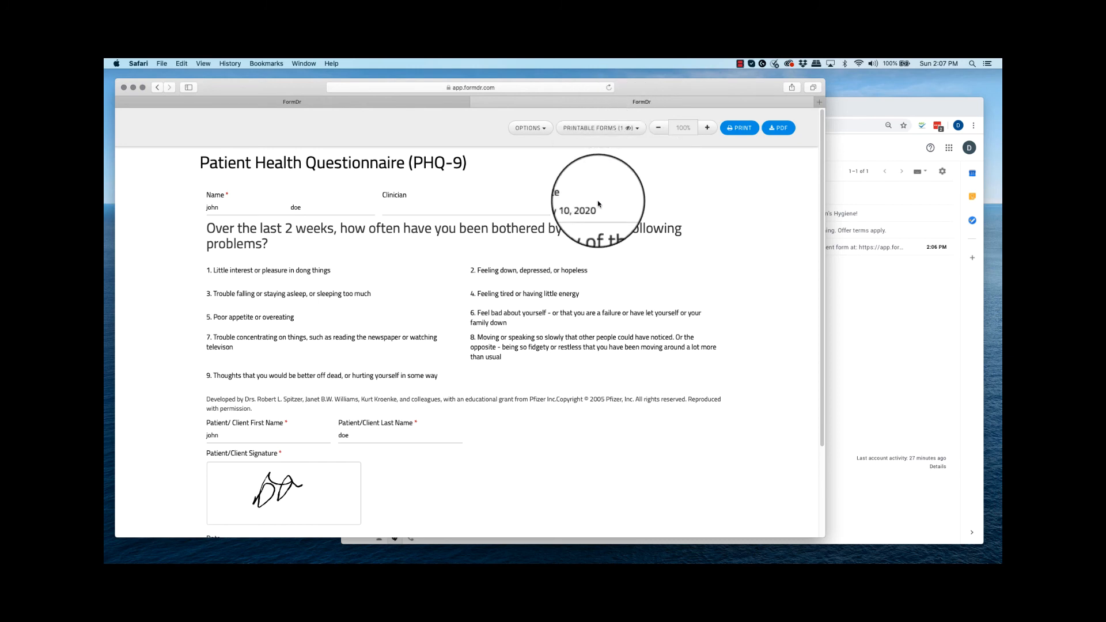
Step: Return to the received forms list and archive the completed Patient Registration into the patient's record
{"action": "left_click", "coordinate": [425, 104]}
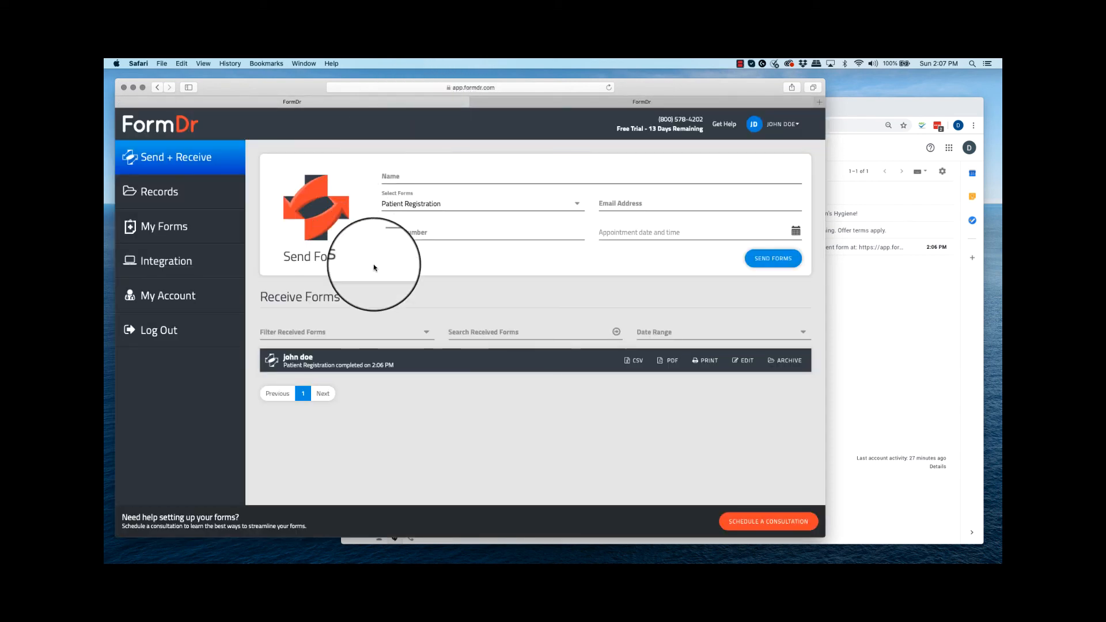
{"action": "left_click", "coordinate": [782, 362]}
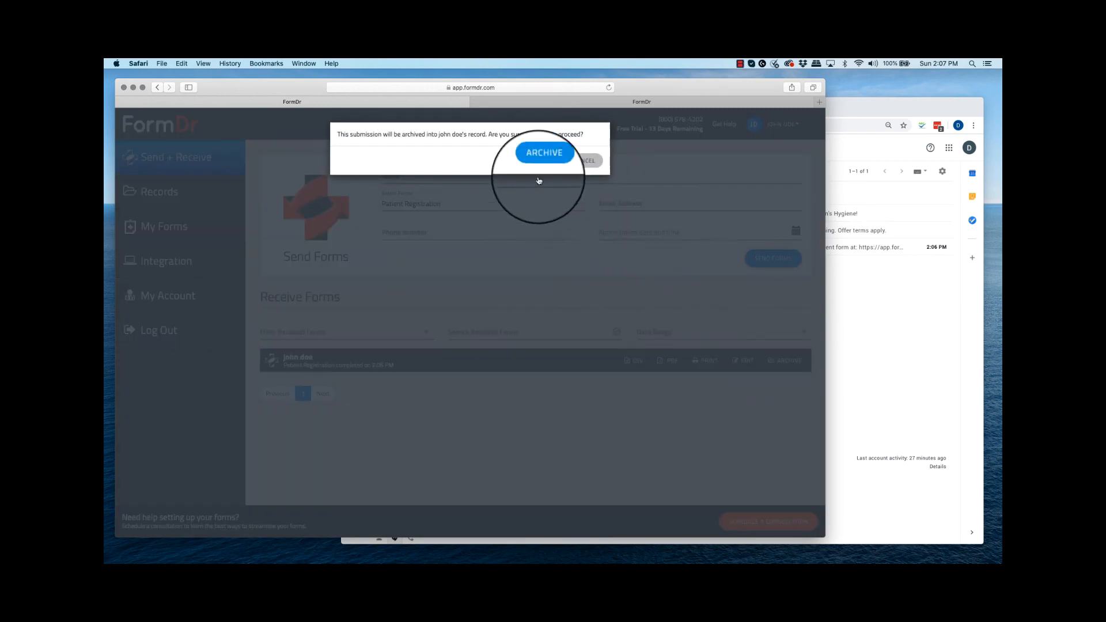
{"action": "left_click", "coordinate": [541, 161]}
{"action": "left_click", "coordinate": [585, 165]}
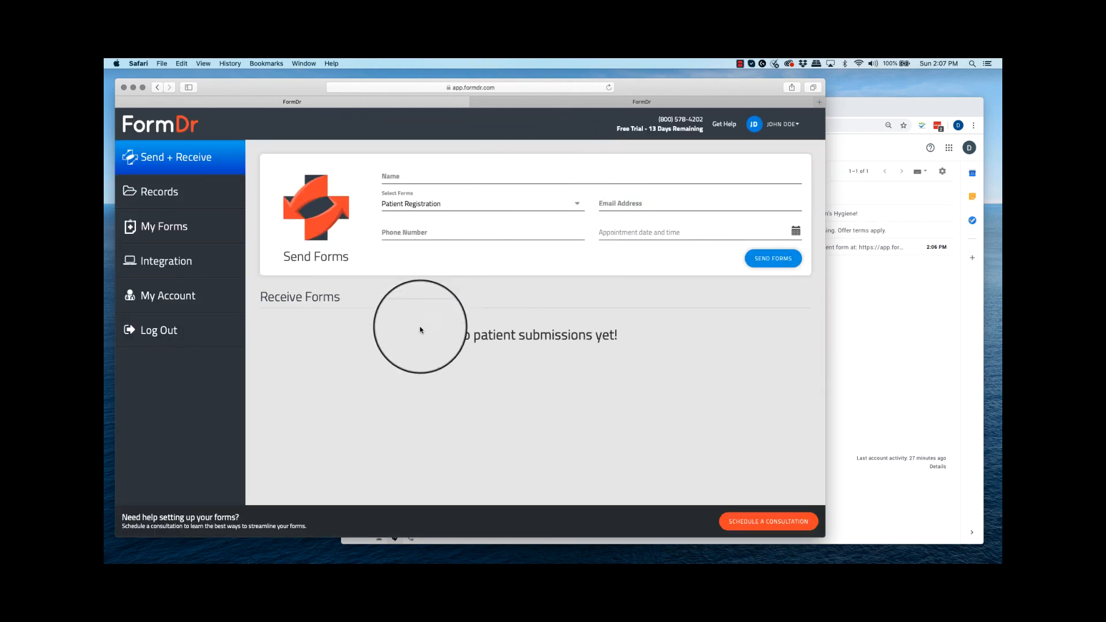
Step: Open the patient's file in Records and expand the archived Patient Registration
{"action": "left_click", "coordinate": [192, 197]}
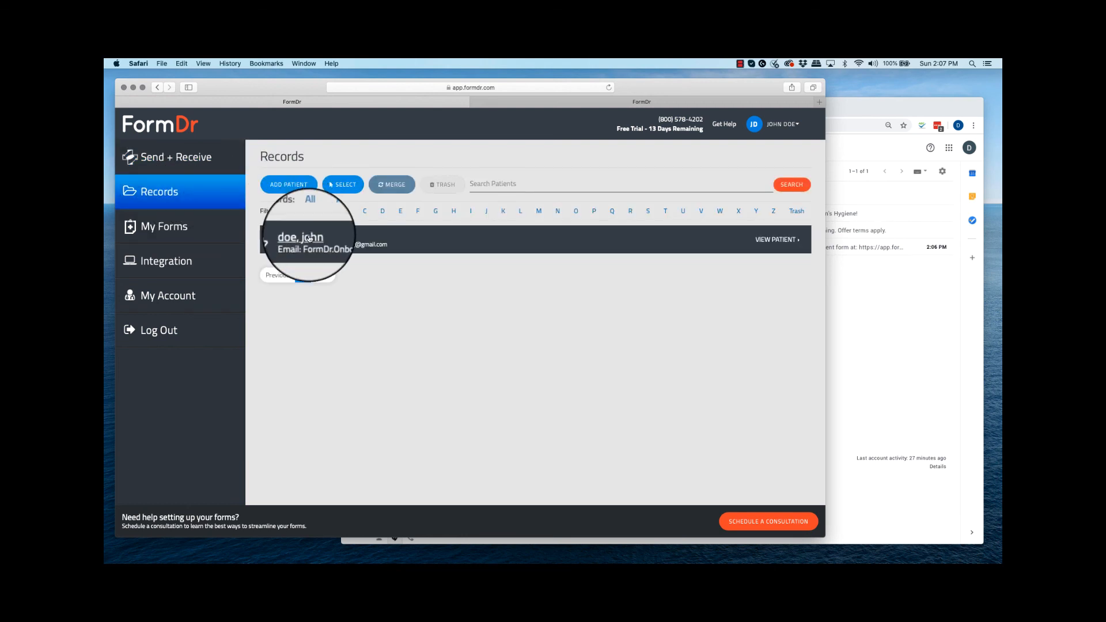
{"action": "left_click", "coordinate": [309, 238]}
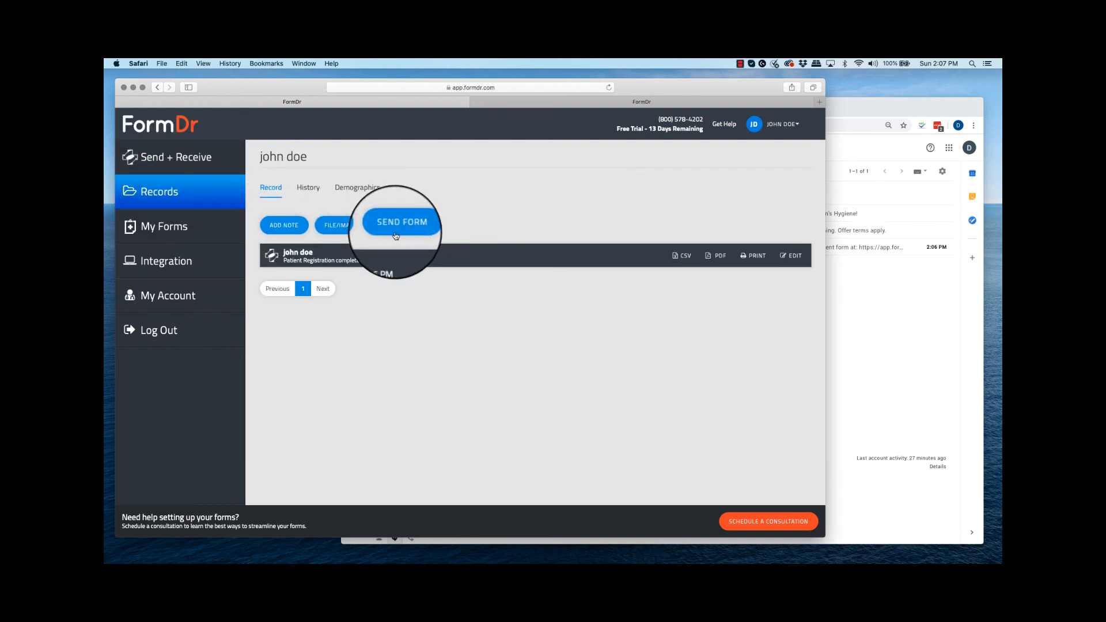
{"action": "left_click", "coordinate": [358, 249]}
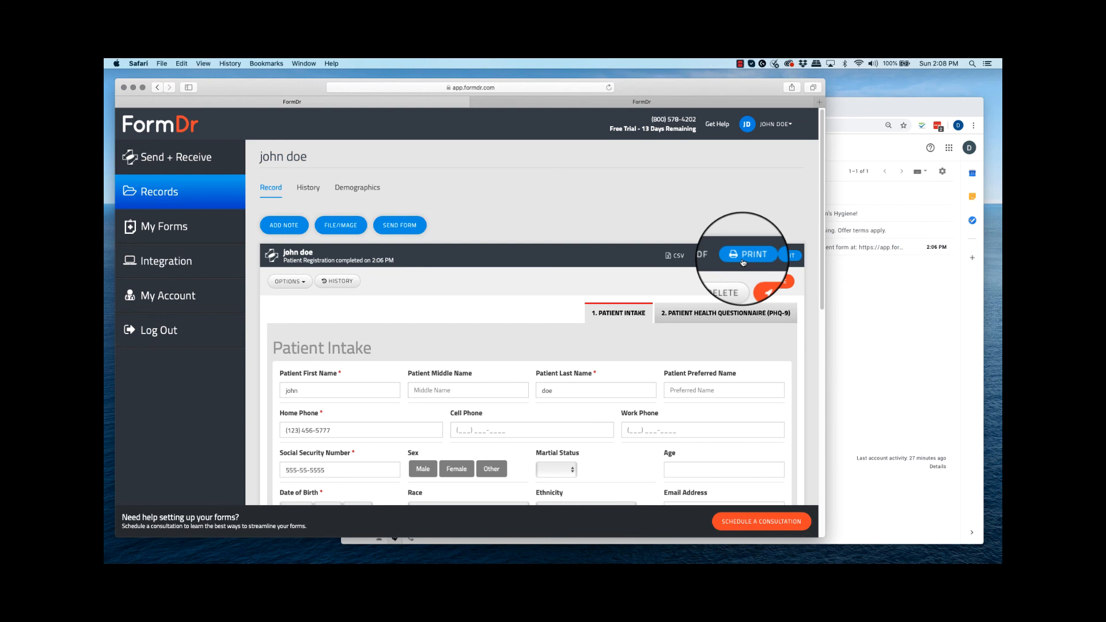
Step: Select the patient's record in the Records list, delete it and view the trashed records
{"action": "left_click", "coordinate": [209, 192]}
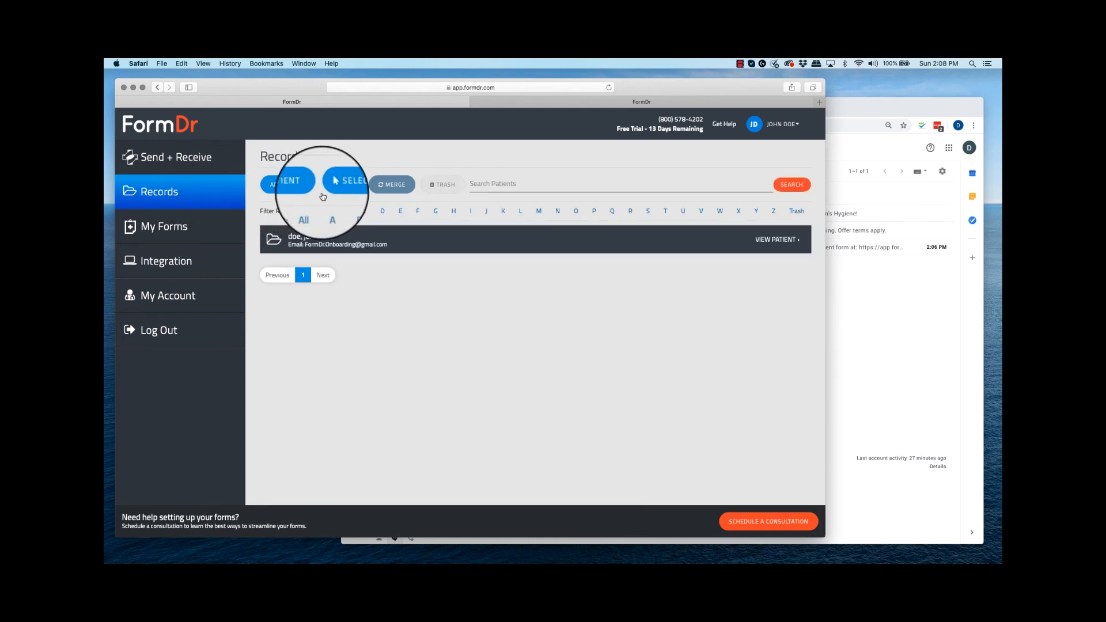
{"action": "left_click", "coordinate": [334, 191]}
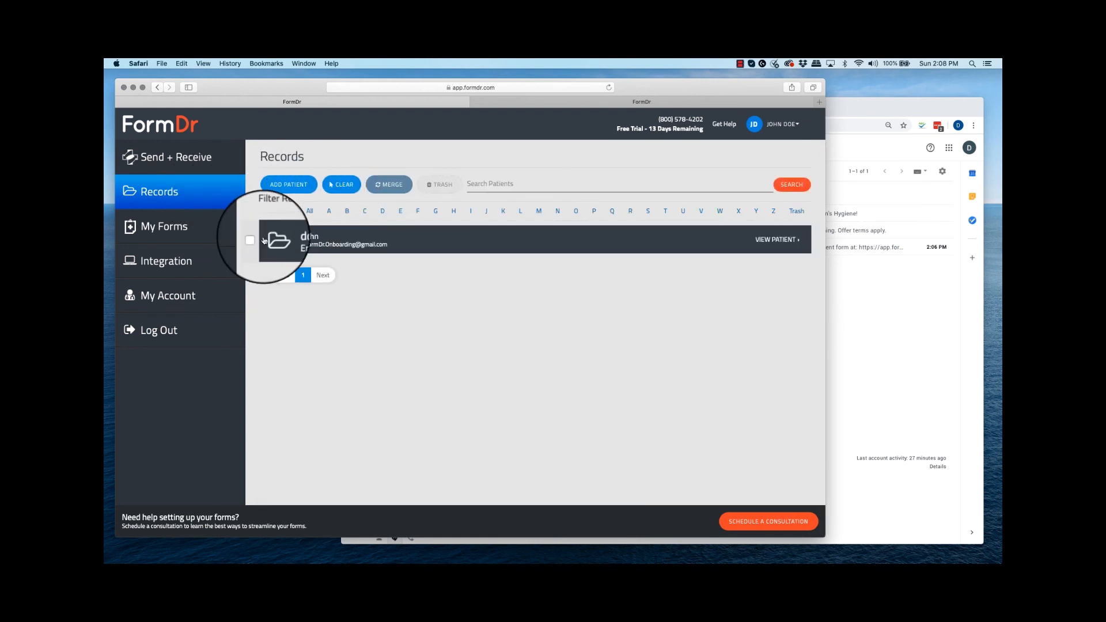
{"action": "left_click", "coordinate": [254, 239]}
{"action": "left_click", "coordinate": [442, 190]}
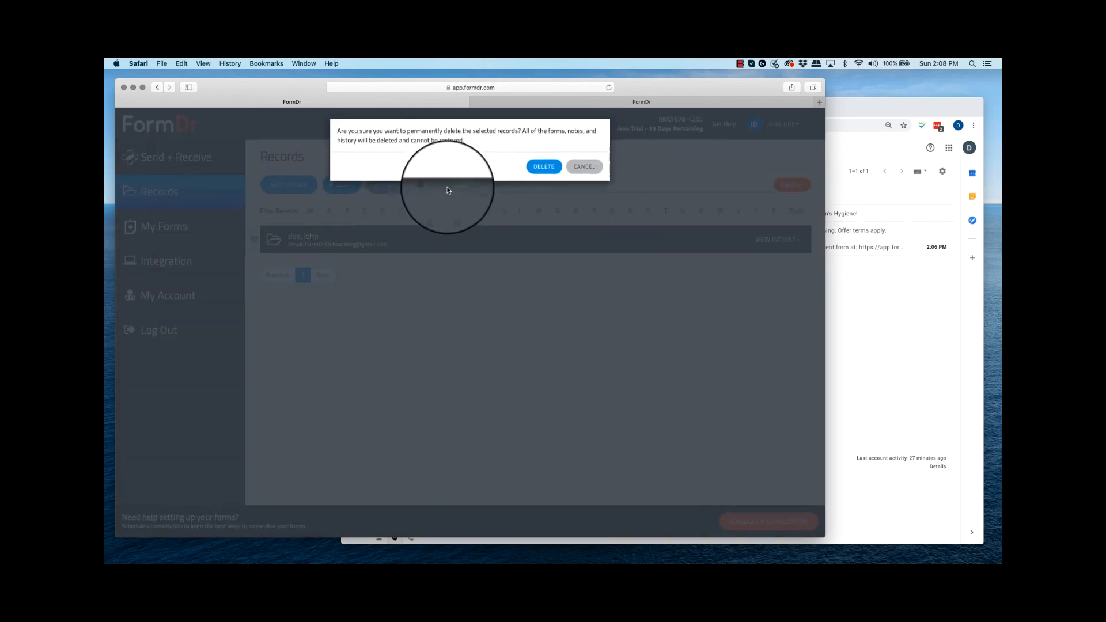
{"action": "left_click", "coordinate": [542, 167]}
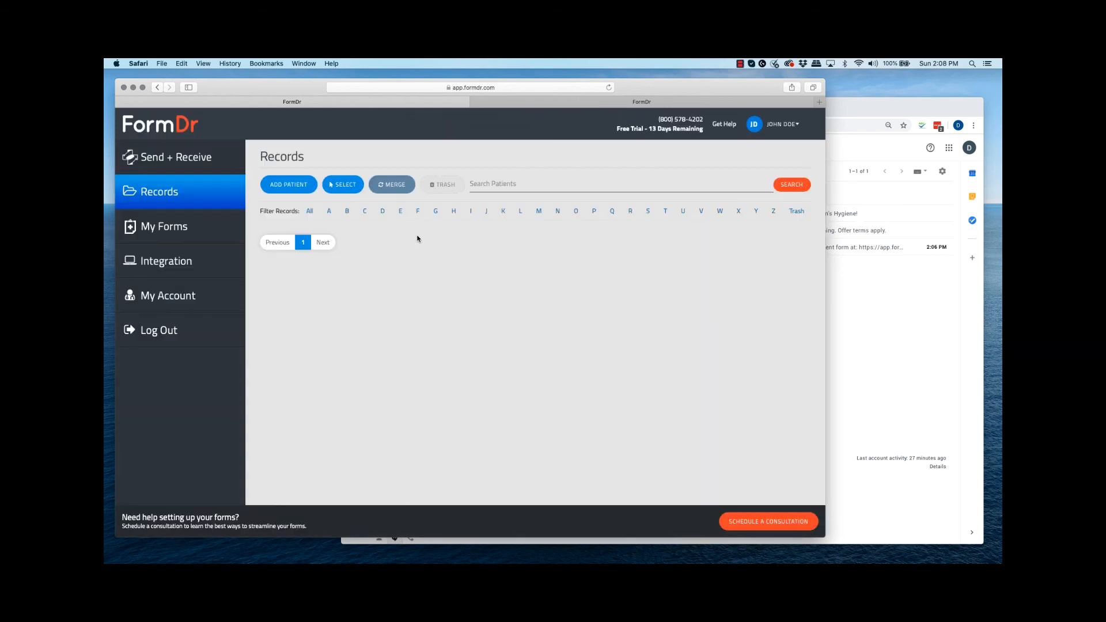
{"action": "left_click", "coordinate": [793, 212]}
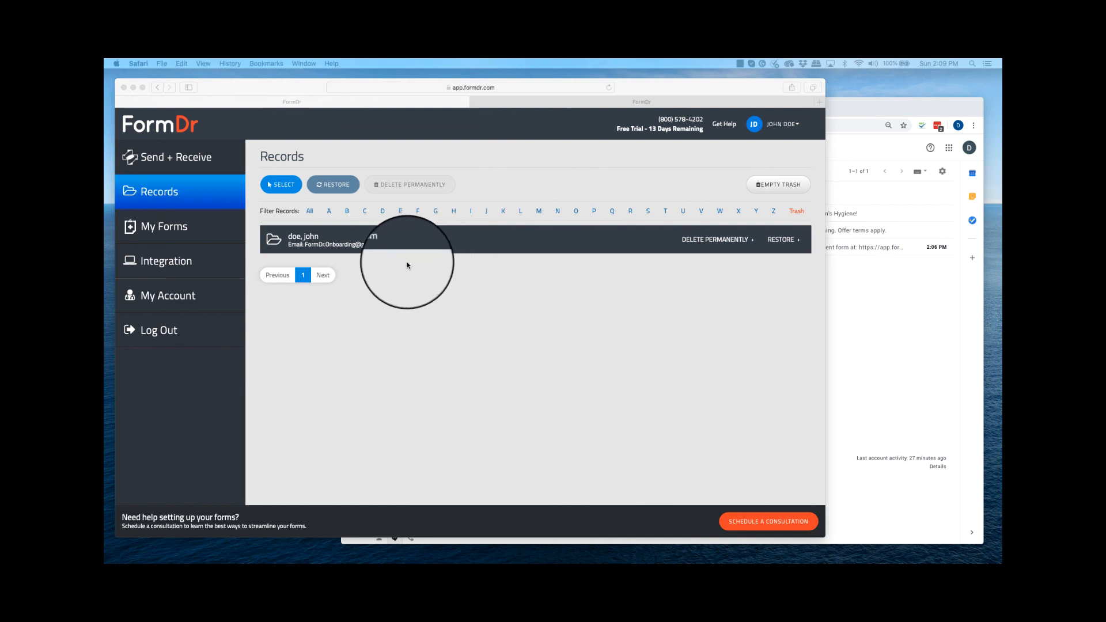
Step: Start a support request in the account settings for Form Revisions on the Patient Registration form
{"action": "left_click", "coordinate": [200, 307]}
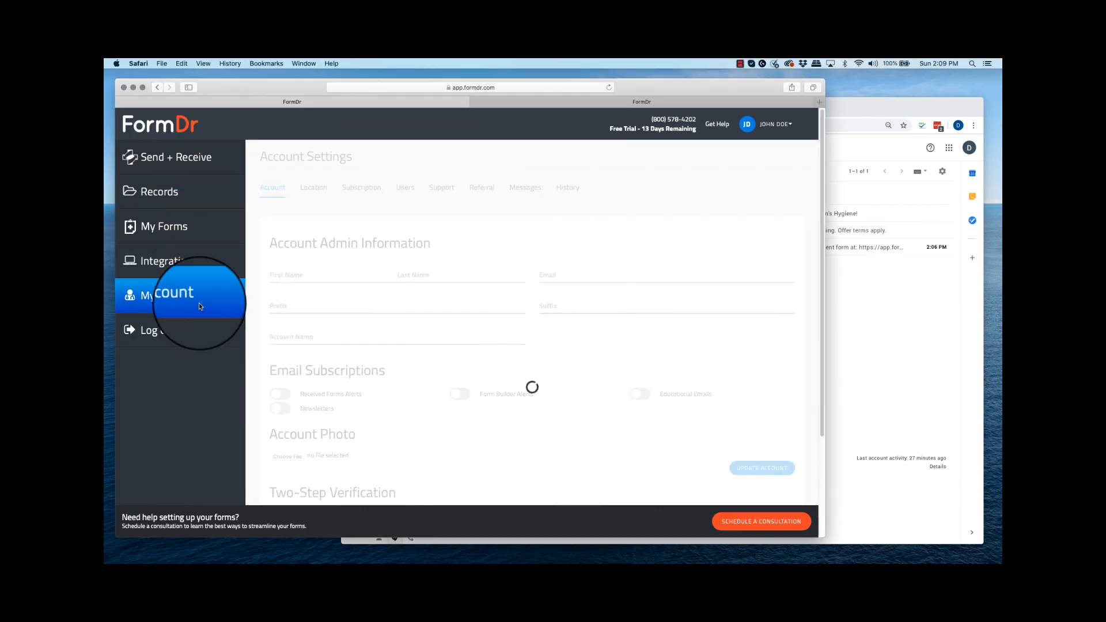
{"action": "left_click", "coordinate": [441, 193]}
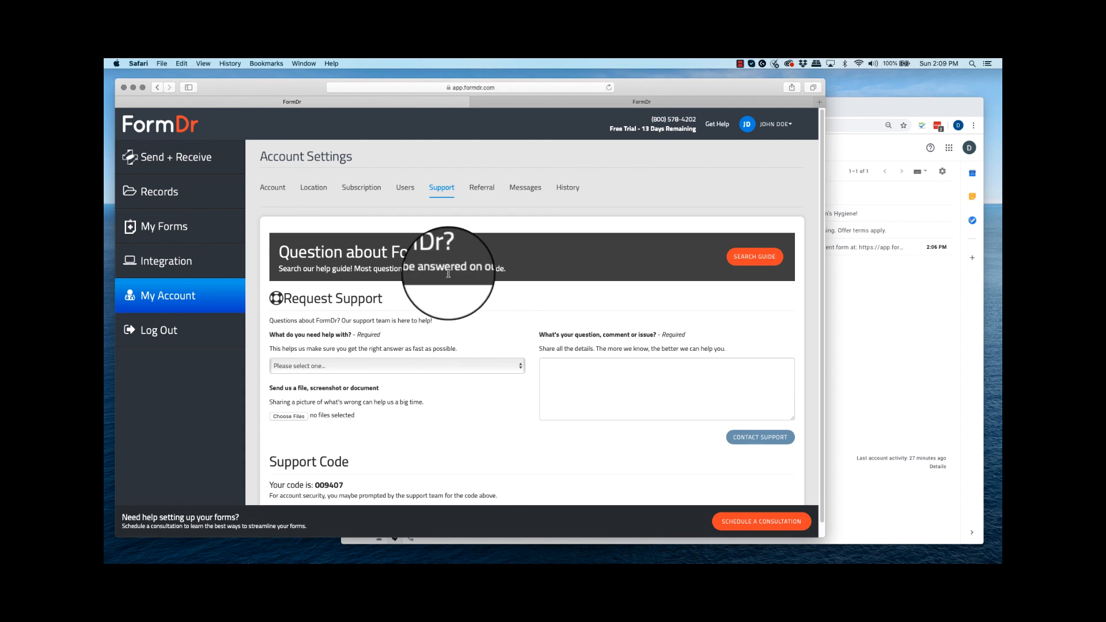
{"action": "scroll", "coordinate": [449, 276], "scroll_direction": "down", "scroll_amount": 1}
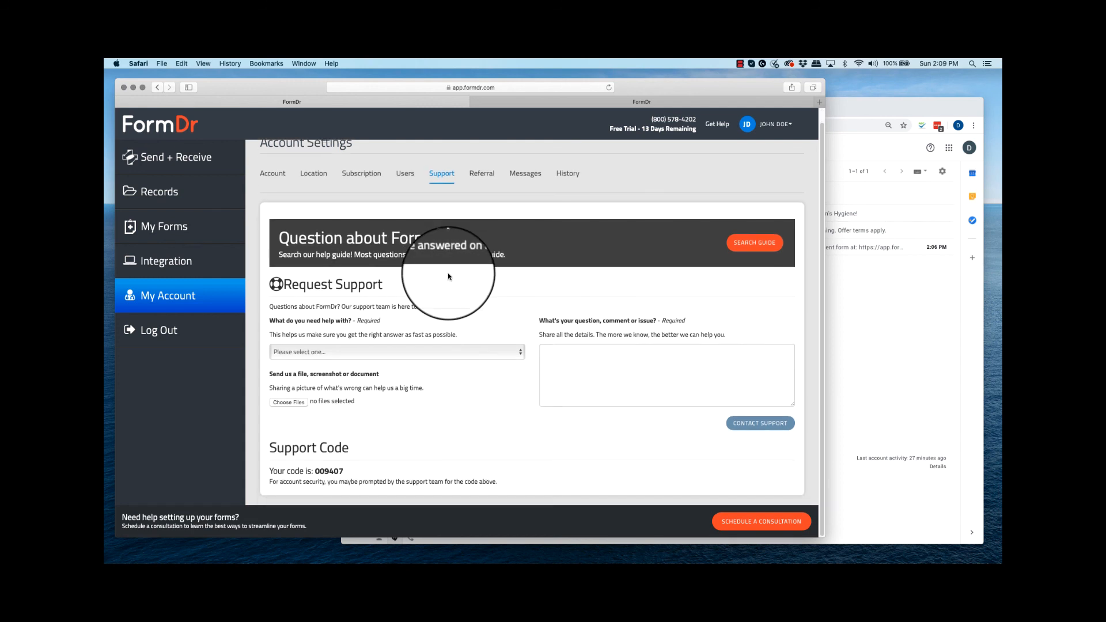
{"action": "left_click", "coordinate": [341, 352]}
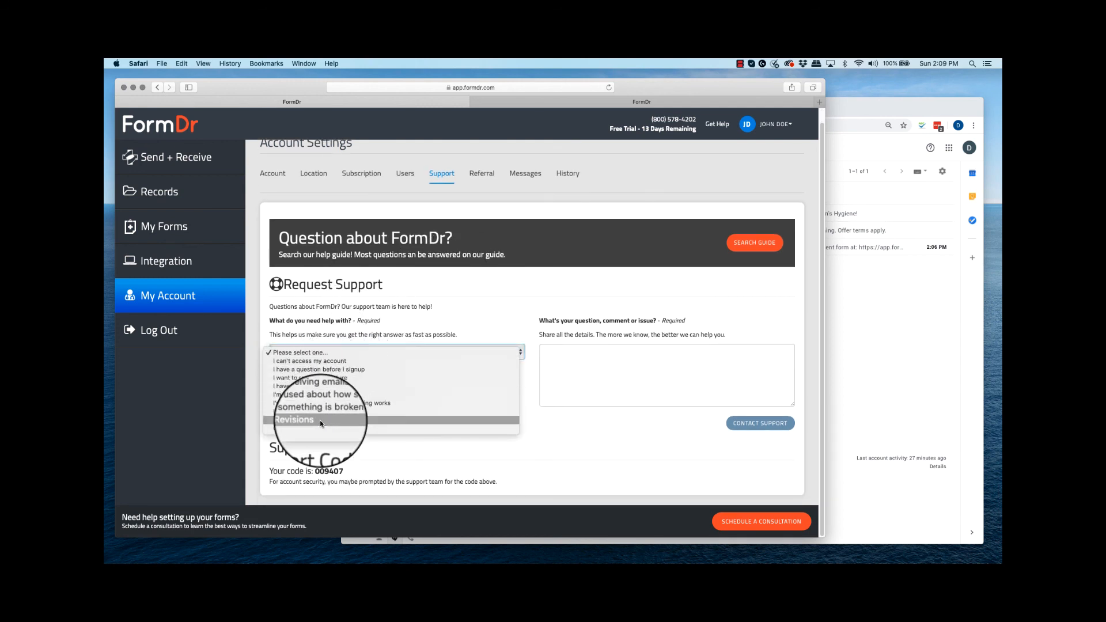
{"action": "left_click", "coordinate": [321, 420]}
{"action": "left_click", "coordinate": [328, 377]}
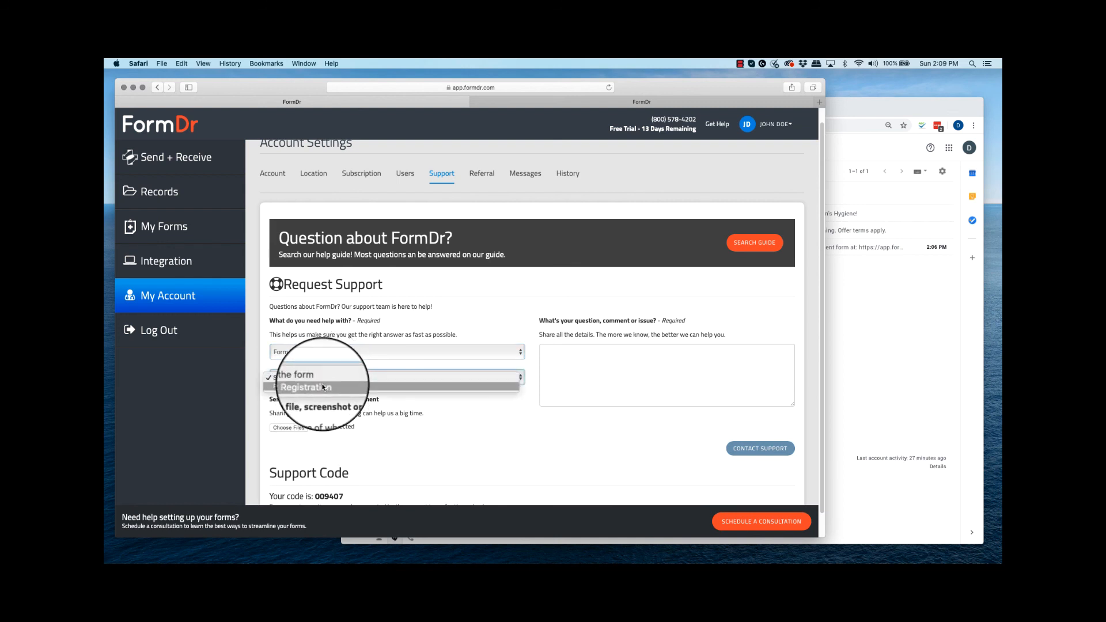
{"action": "left_click", "coordinate": [323, 387]}
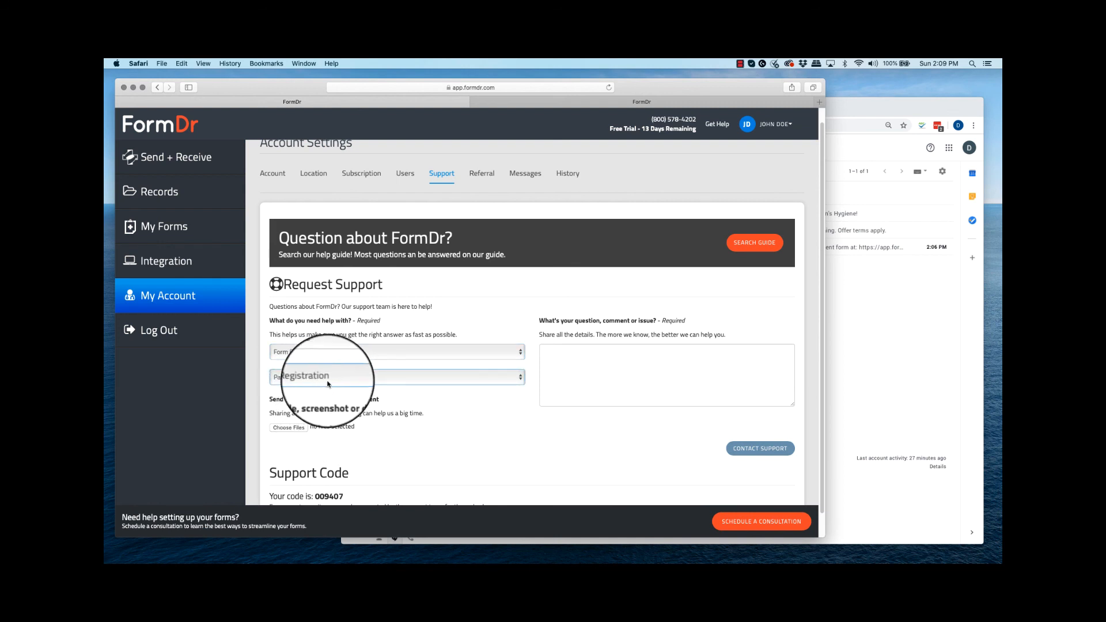
Step: Enter a message beginning "Please update" as the question for the support team
{"action": "left_click", "coordinate": [563, 375]}
{"action": "type", "text": "Please update"}
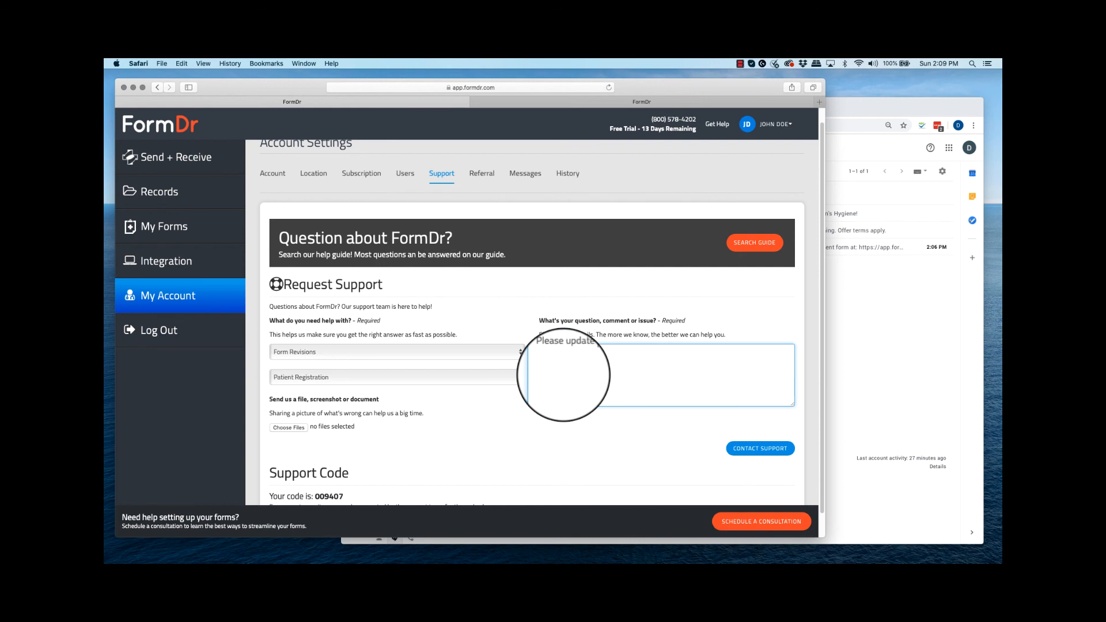
{"action": "type", "text": " all required fields."}
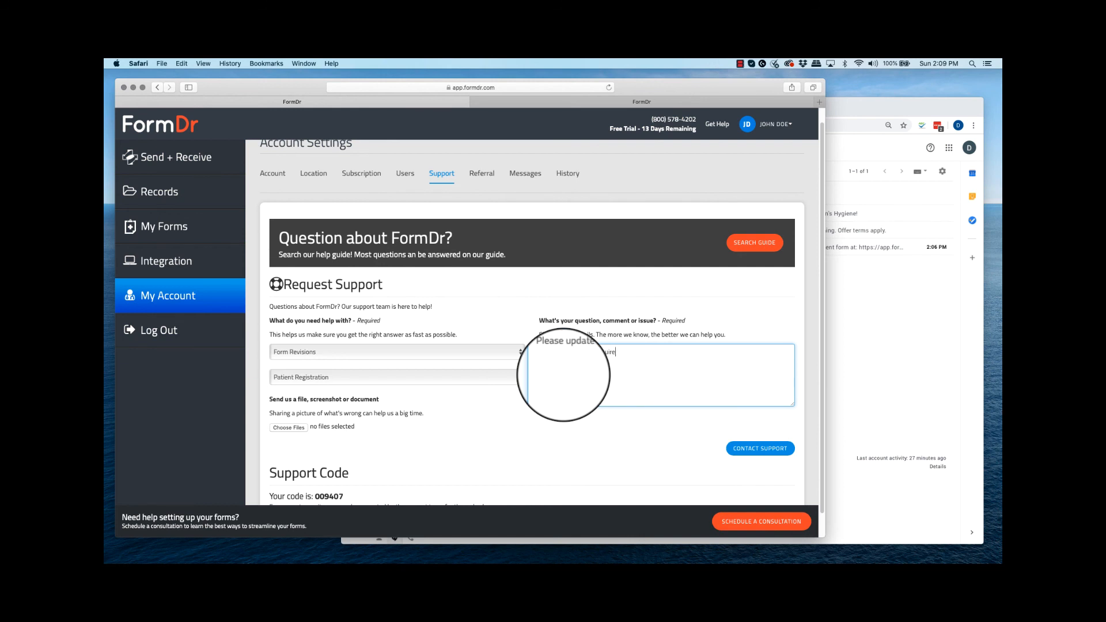